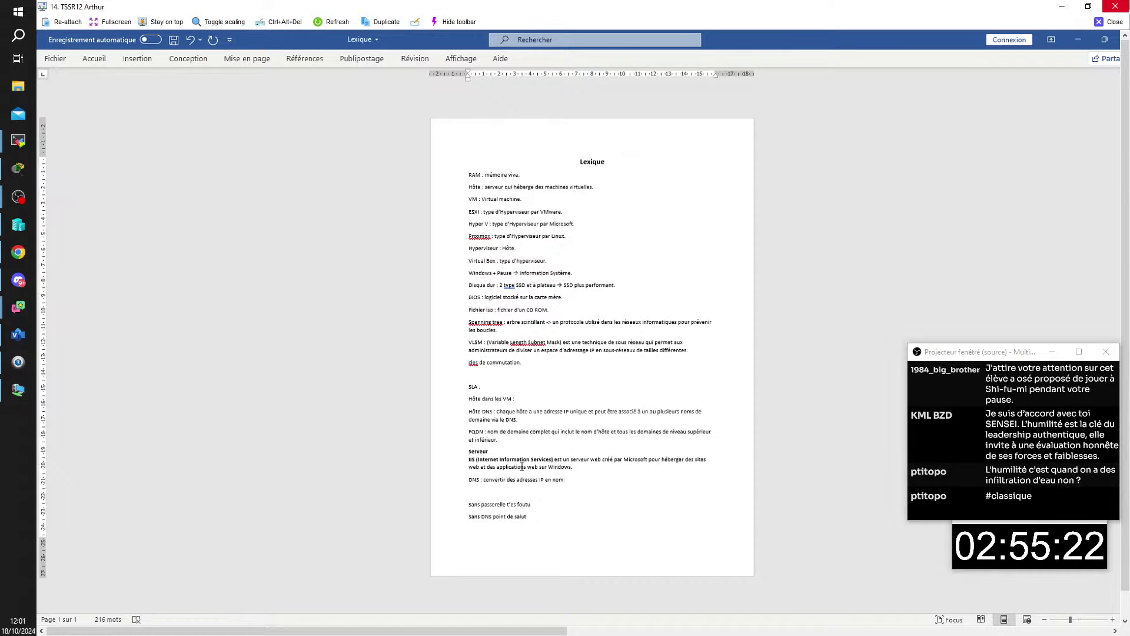
In the lexicon's IIS server definition, replace "des" before "sites web" with "les adresses".
text(.)
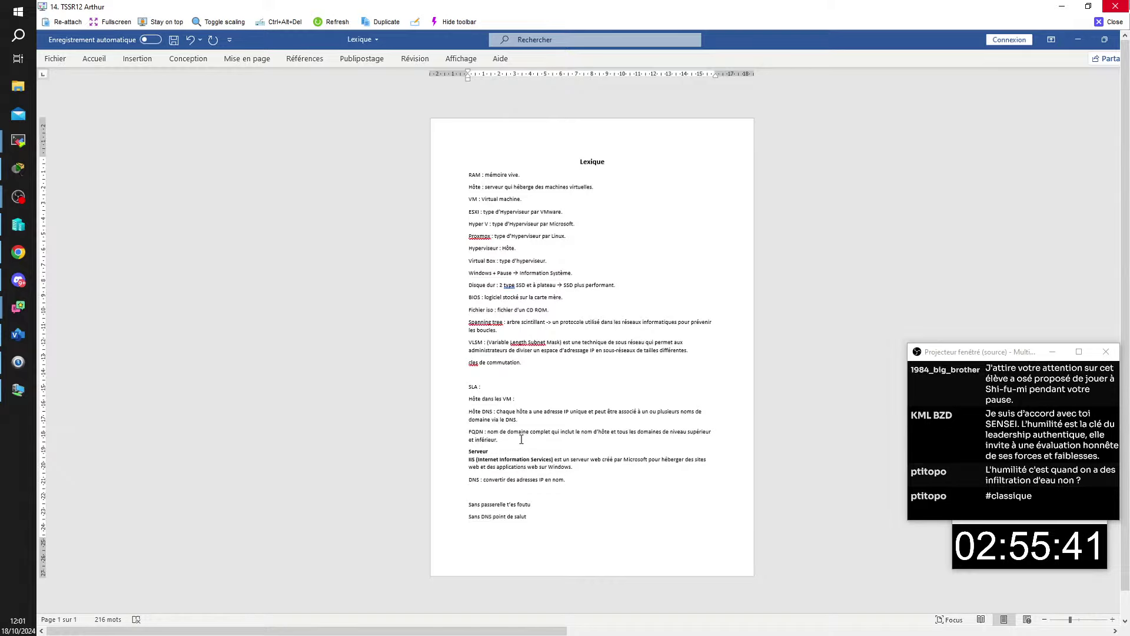
key(Up)
key(End)
key(Home)
key(ctrl+Right)
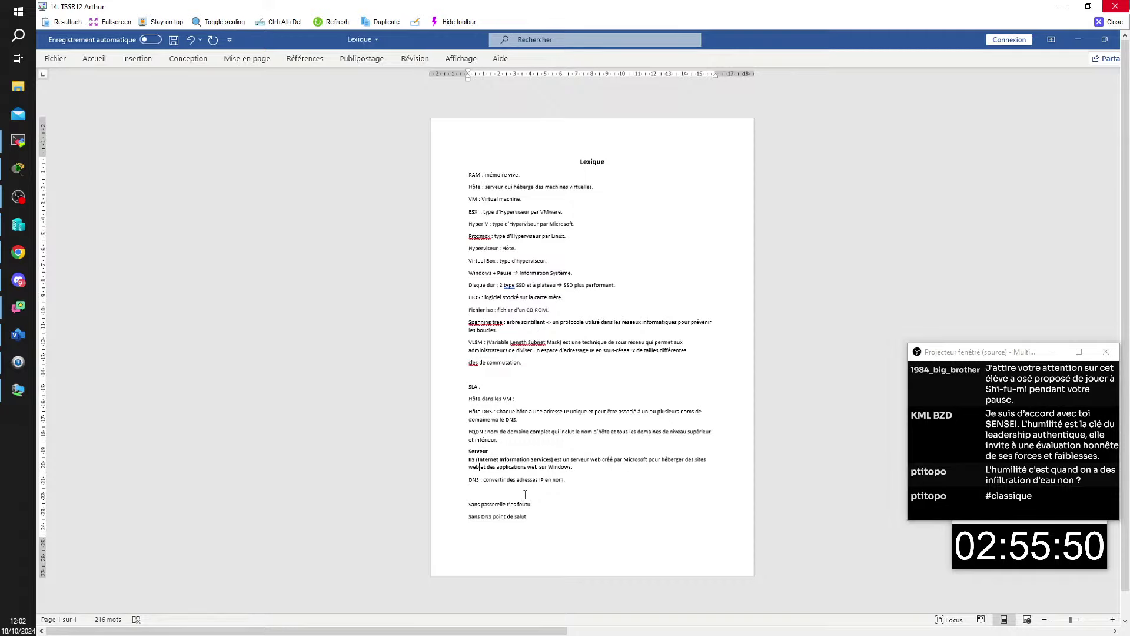
click(694, 460)
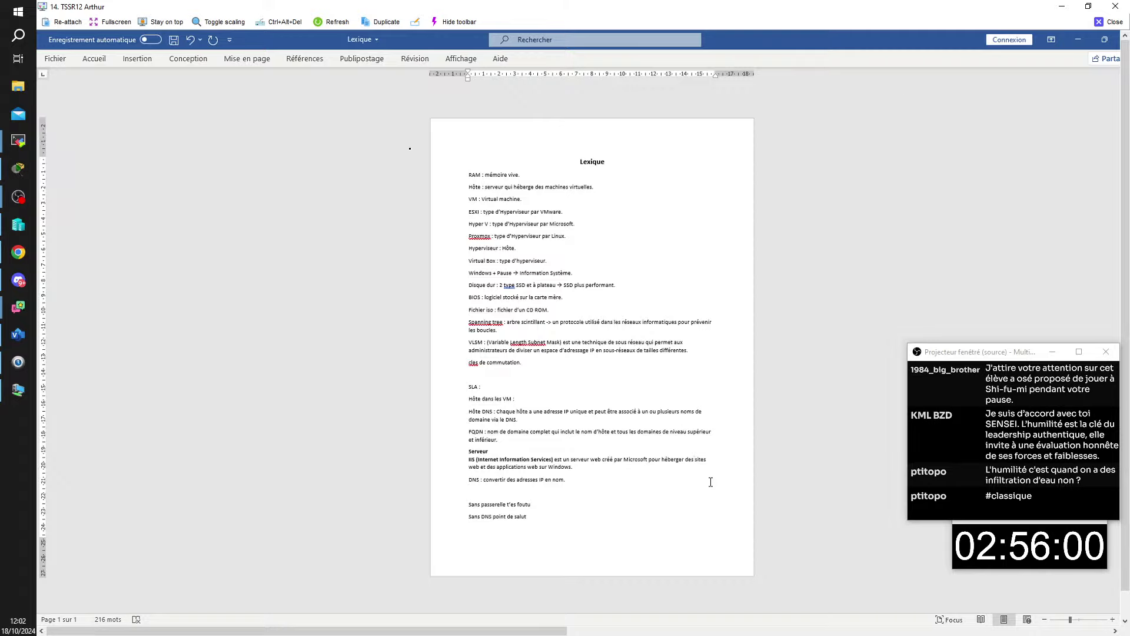
key(BackSpace)
key(BackSpace)
key(BackSpace)
text(le)
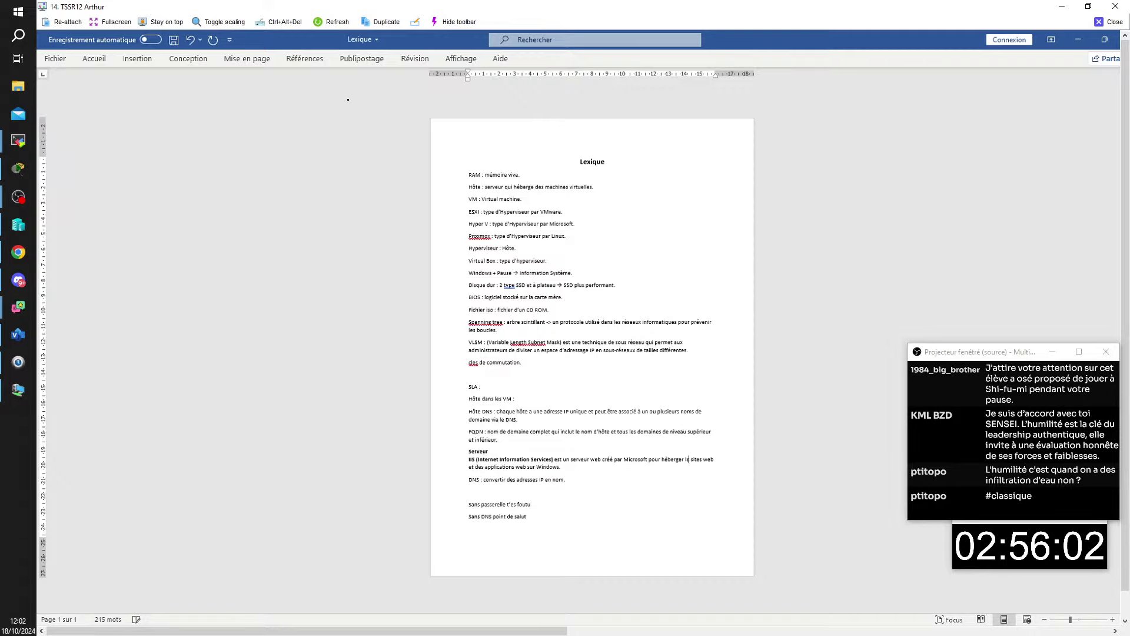
text(s a )
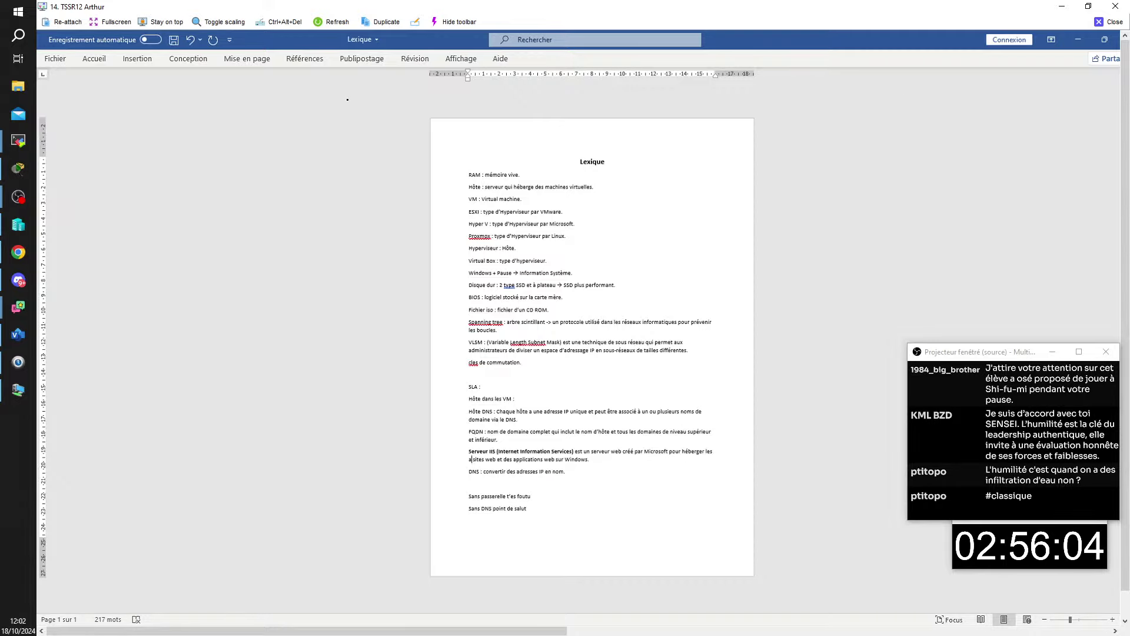
text(dresses)
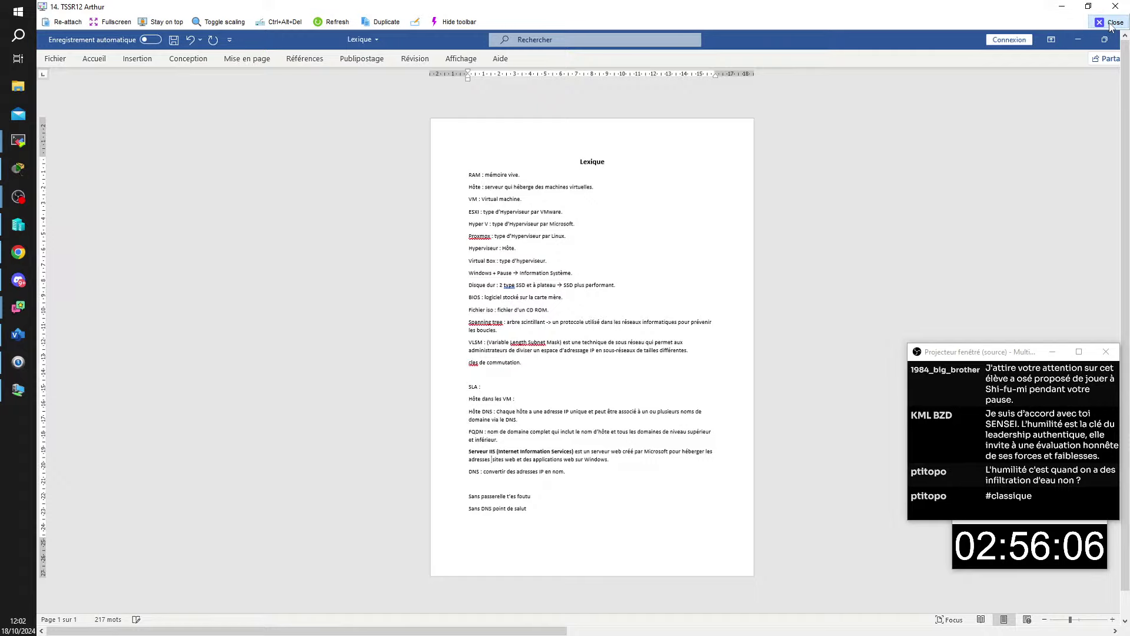
Close the remote session showing the lexicon and switch to the maximized remote view of workstation 15.
click(1111, 23)
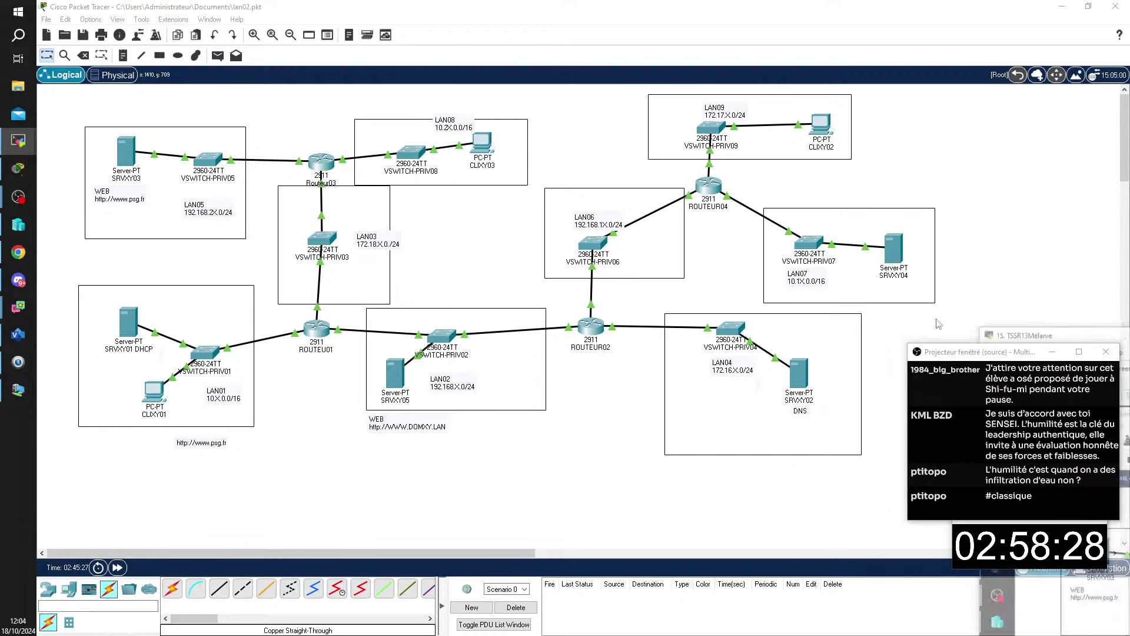
key(alt+Tab)
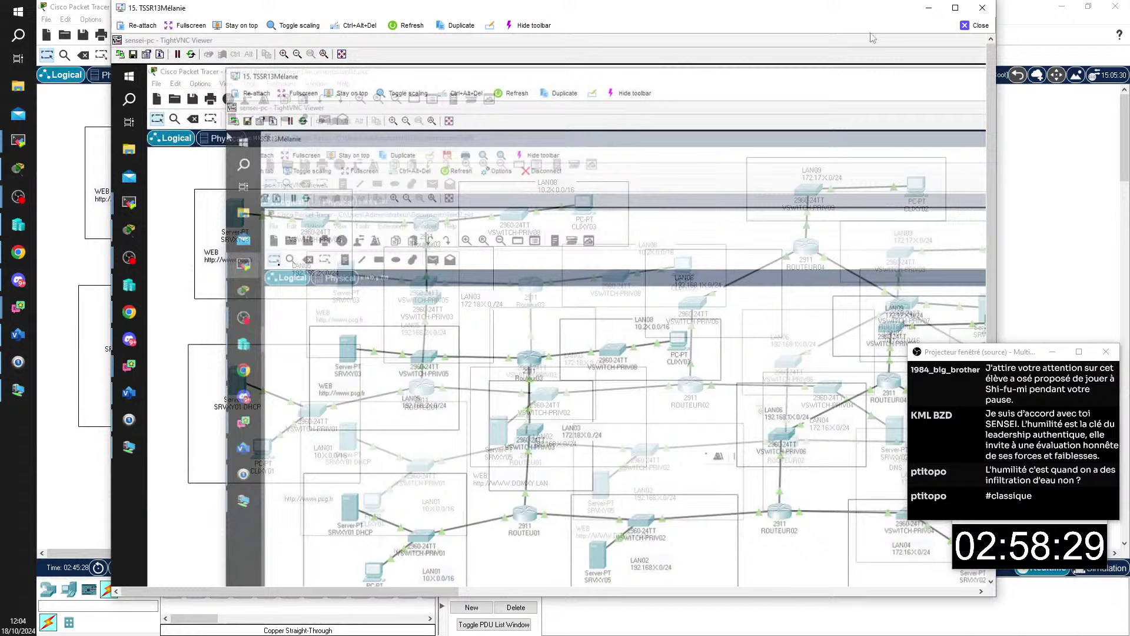
click(955, 8)
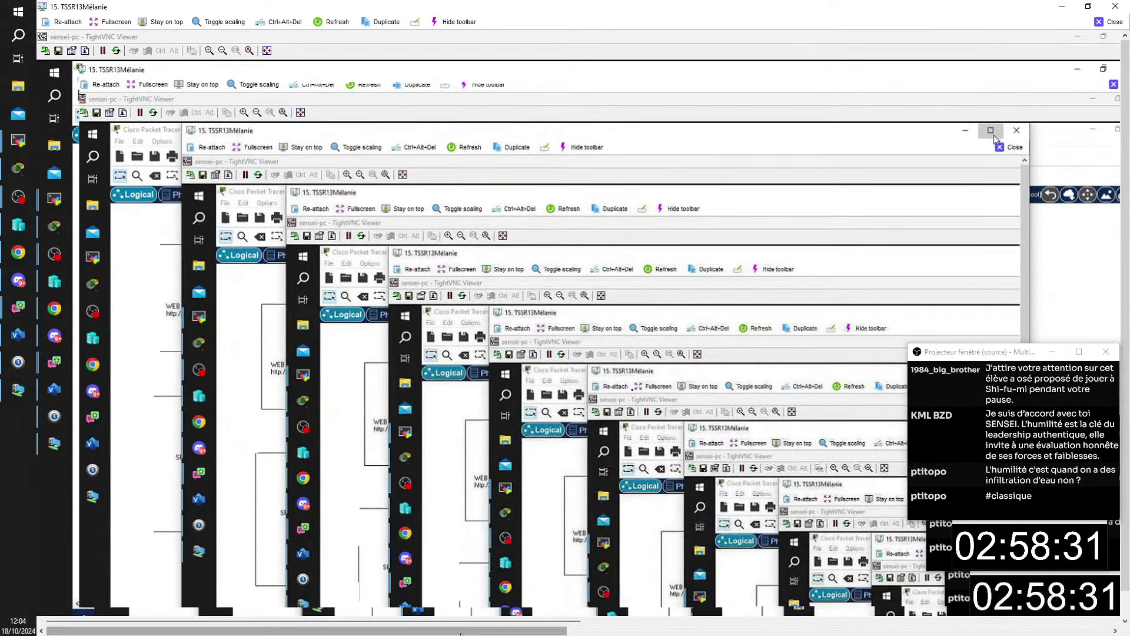
click(993, 131)
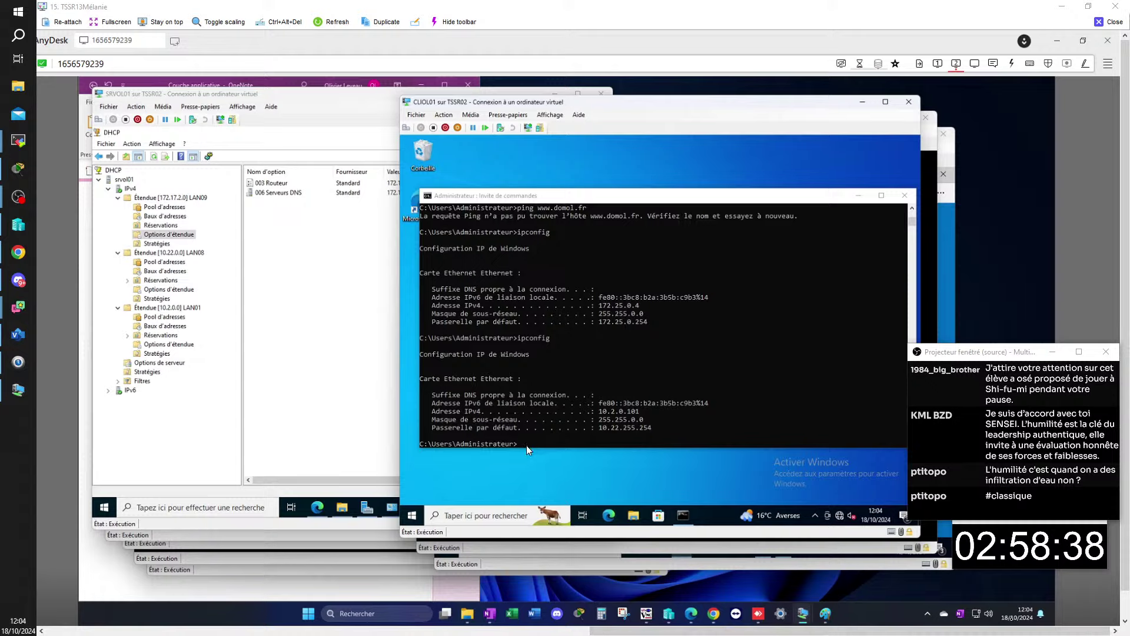
click(524, 444)
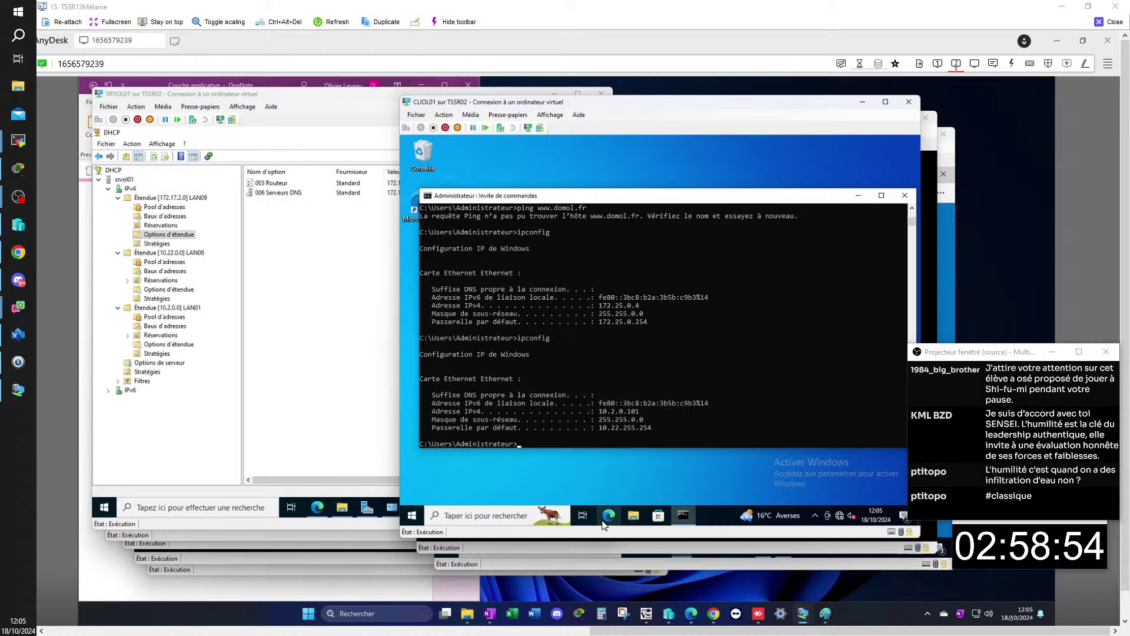
mouse_move(773, 519)
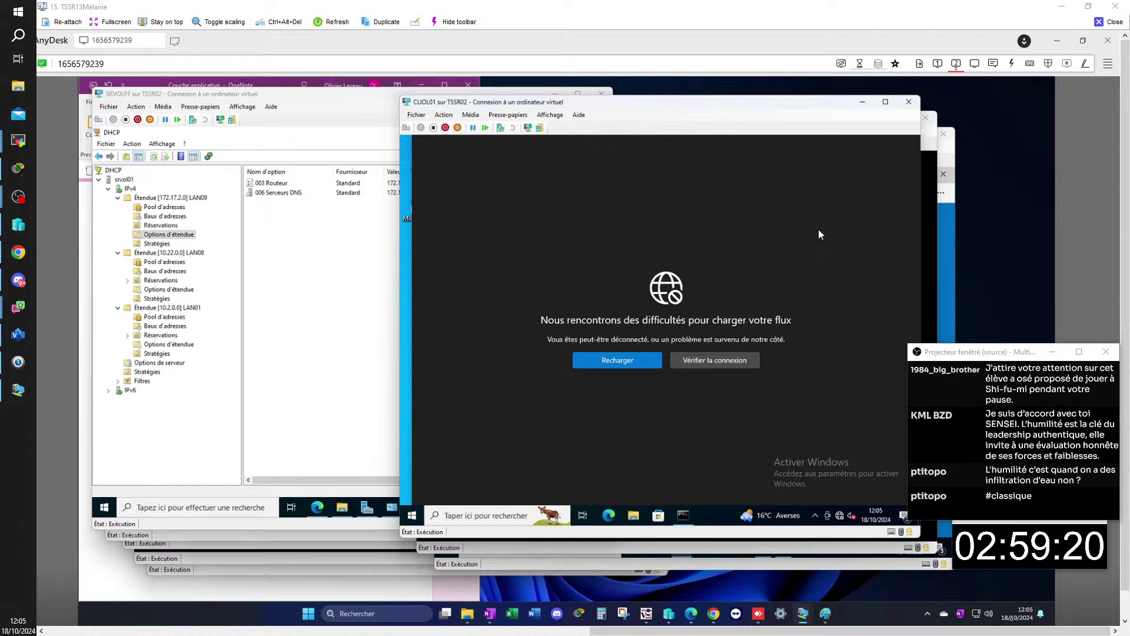
click(410, 288)
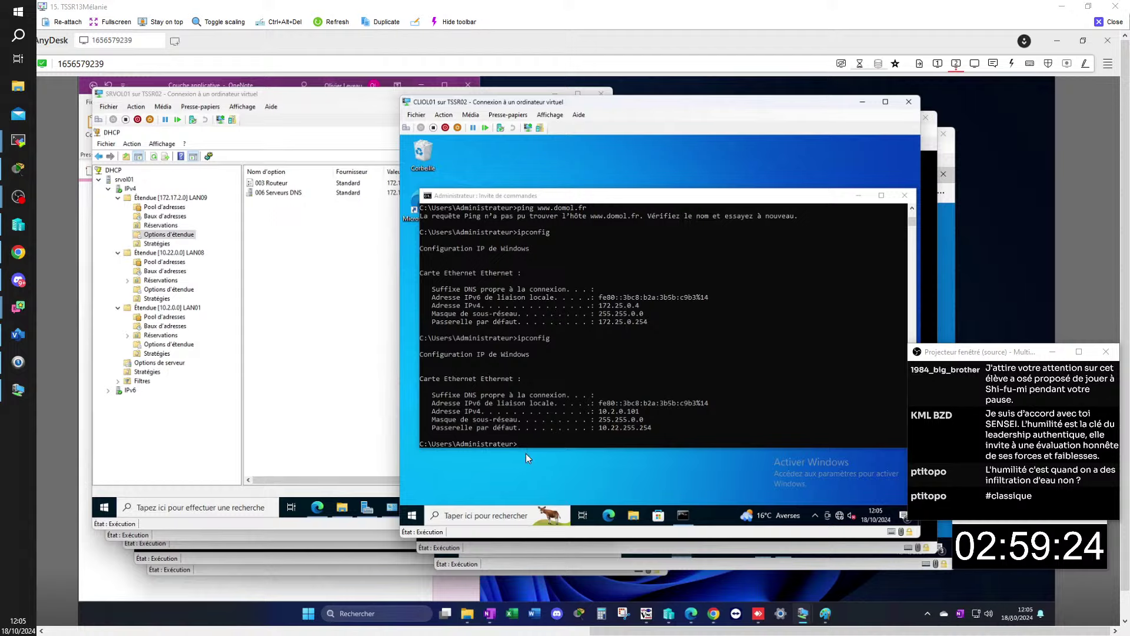
Ping wwww.domol.fr from the command prompt on the CLIOL01 virtual machine, moving its console window aside.
click(579, 203)
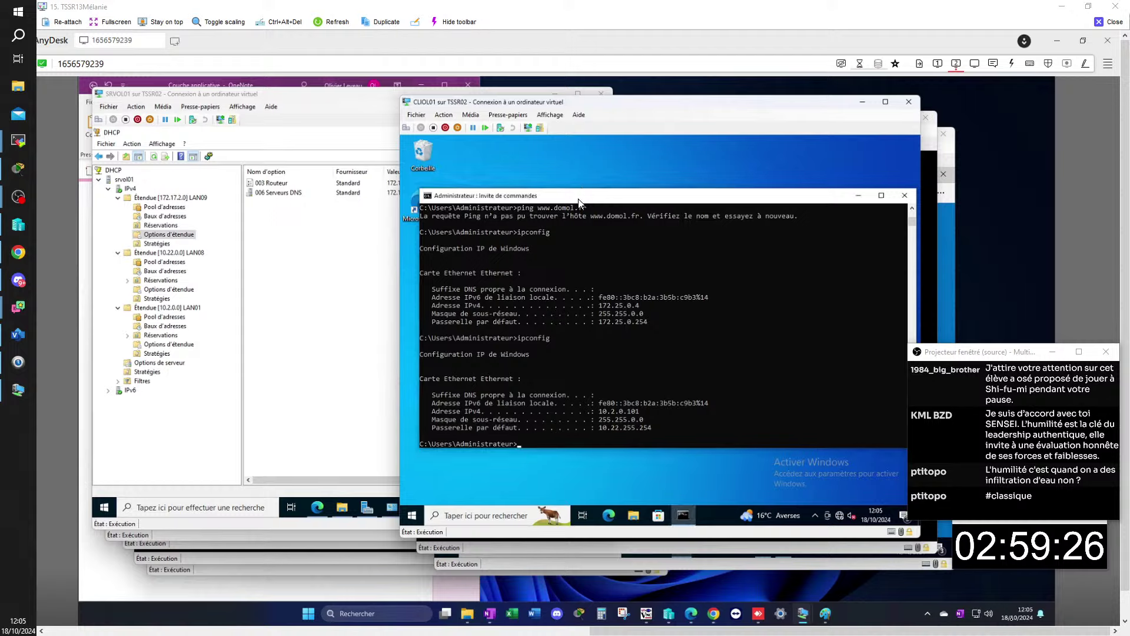
text(ping)
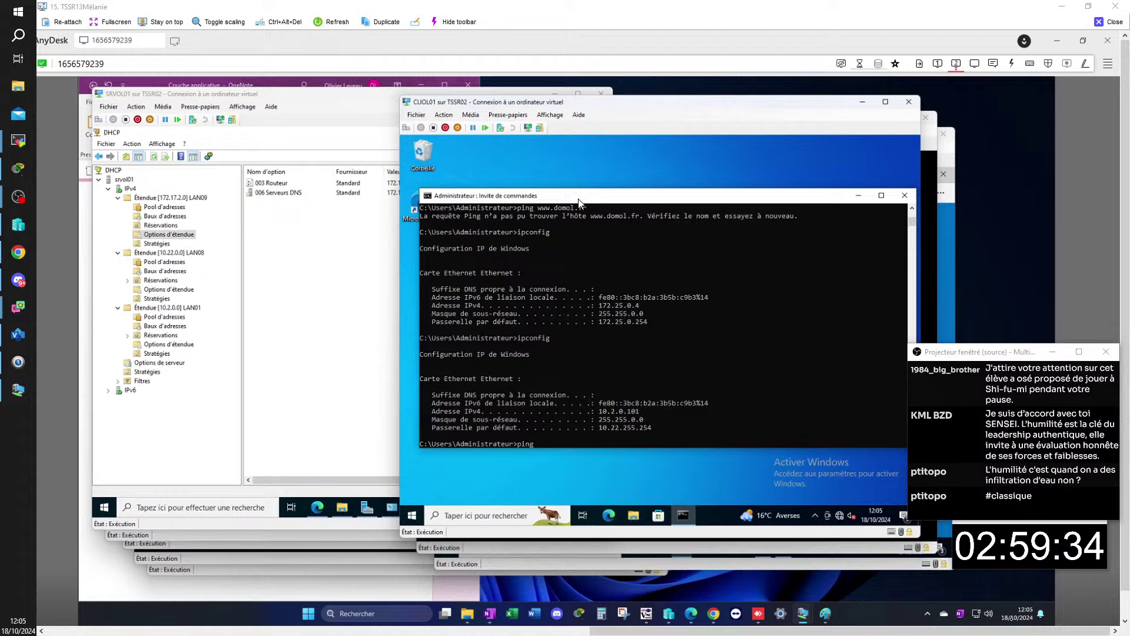
text(172)
drag(617, 109, 658, 111)
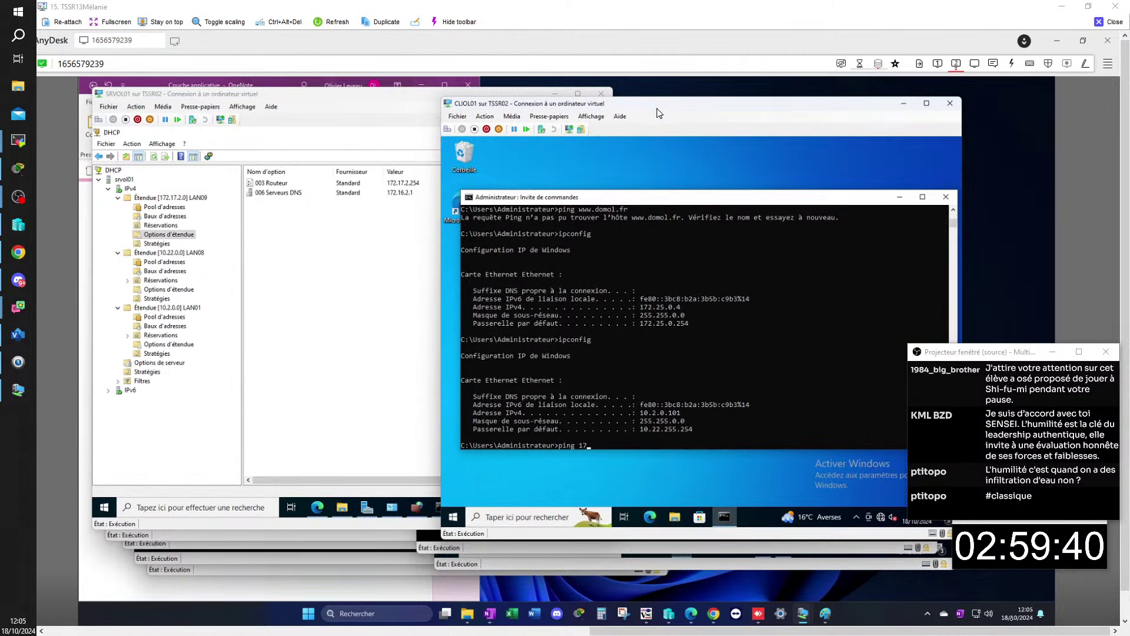
key(BackSpace)
key(BackSpace)
key(BackSpace)
text(www)
text(w)
text(.)
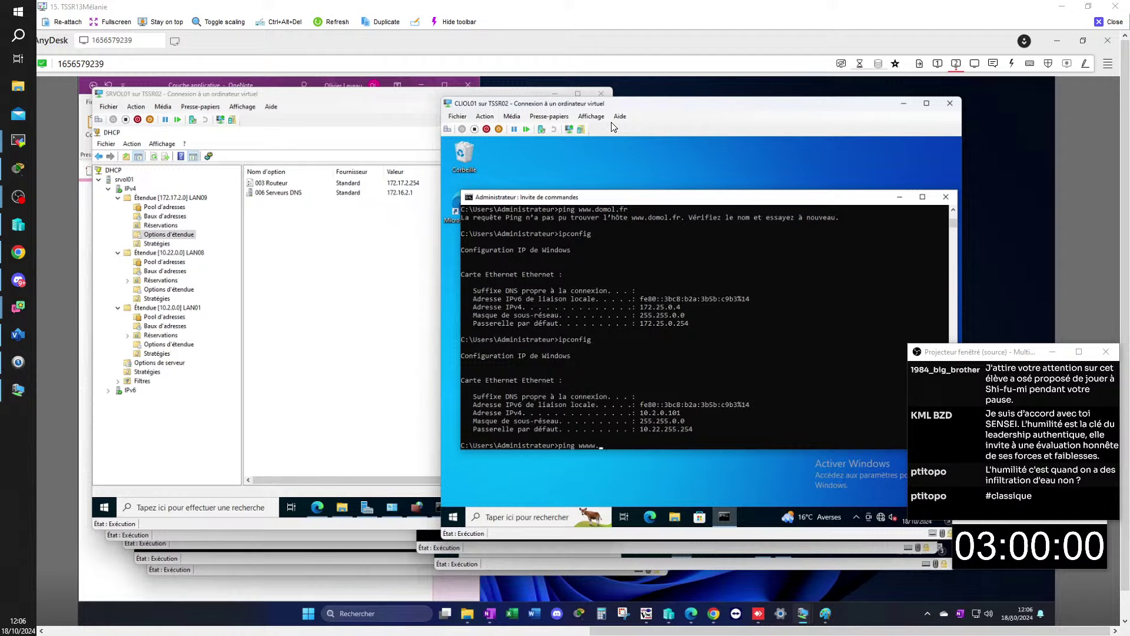
text(domol.fr)
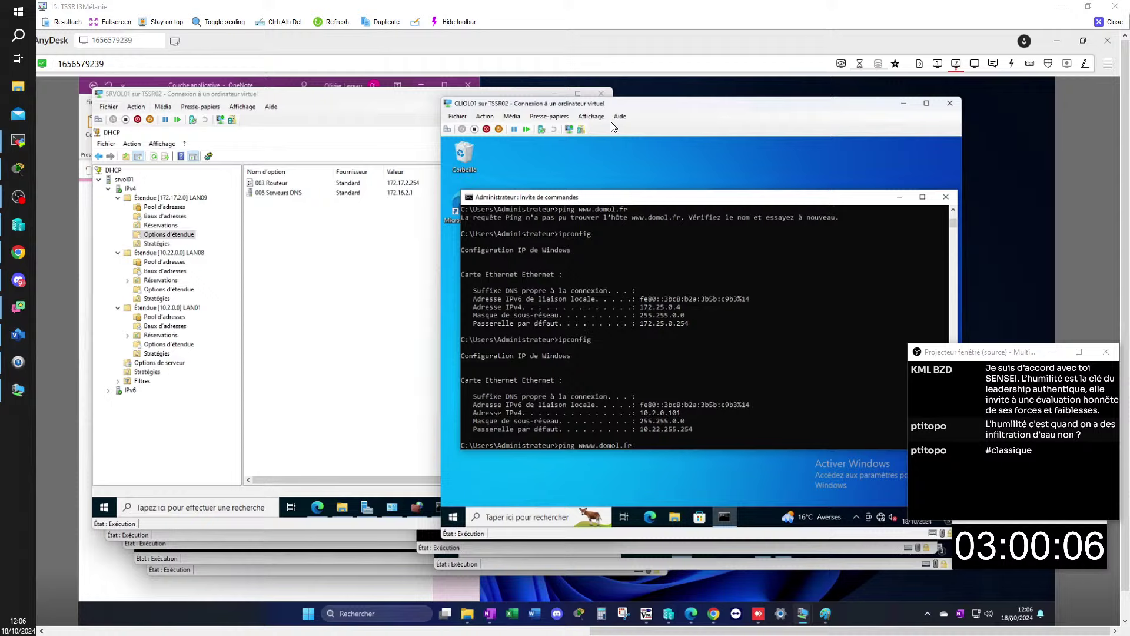
key(Return)
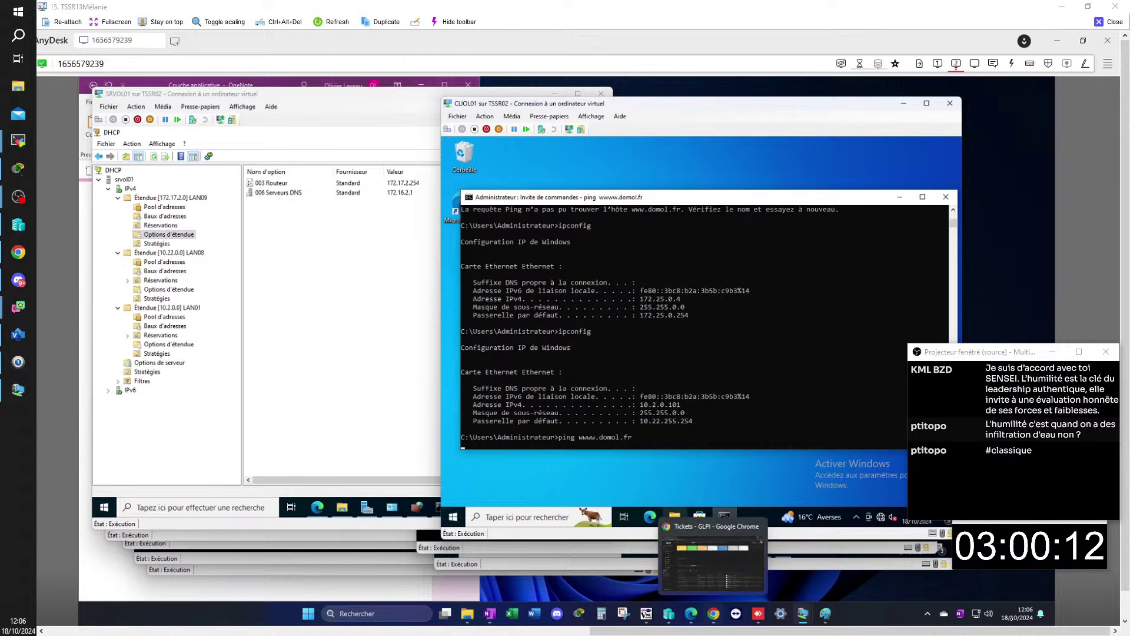
Compare the www host record of the domol.fr zone in SRVOL02's DNS Manager with the IP configuration shown on SRVOL05.
mouse_move(803, 613)
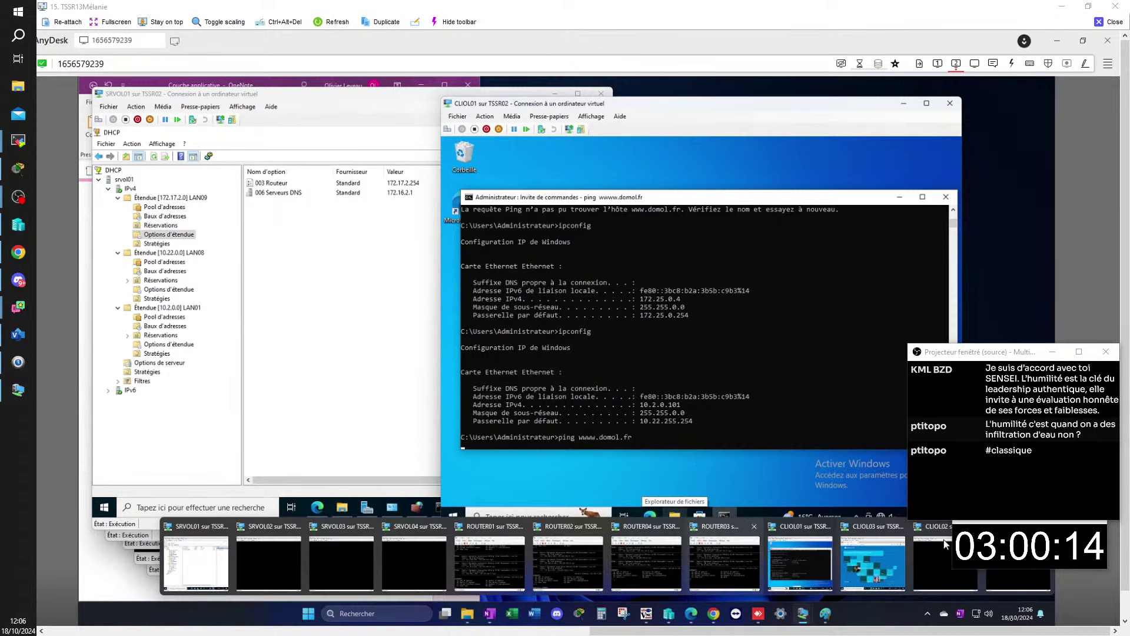
mouse_move(402, 555)
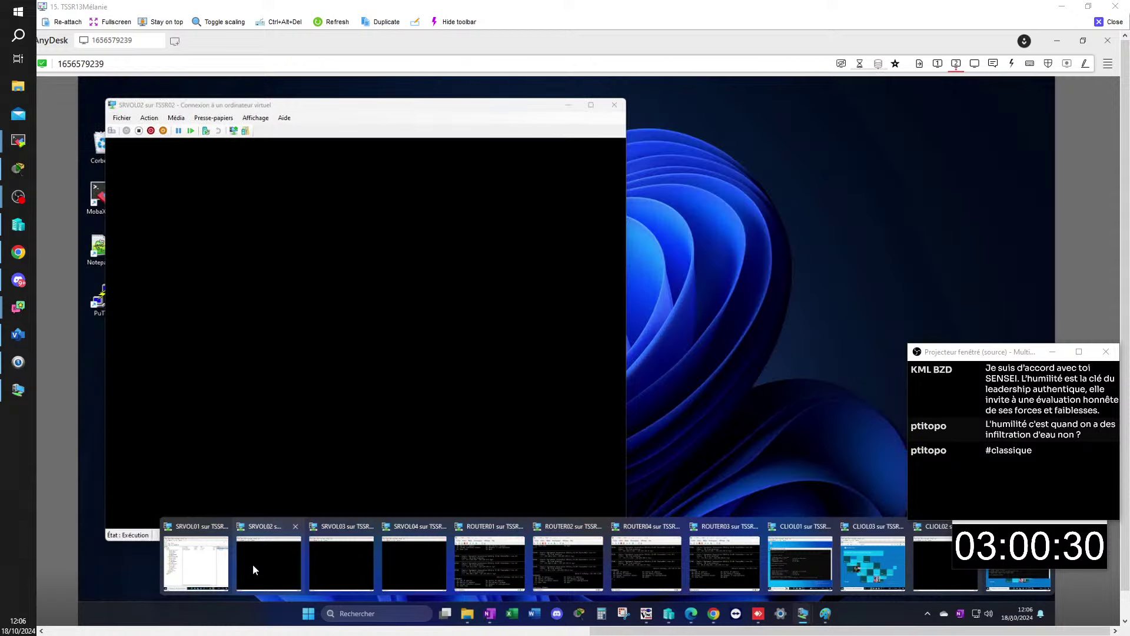
click(252, 564)
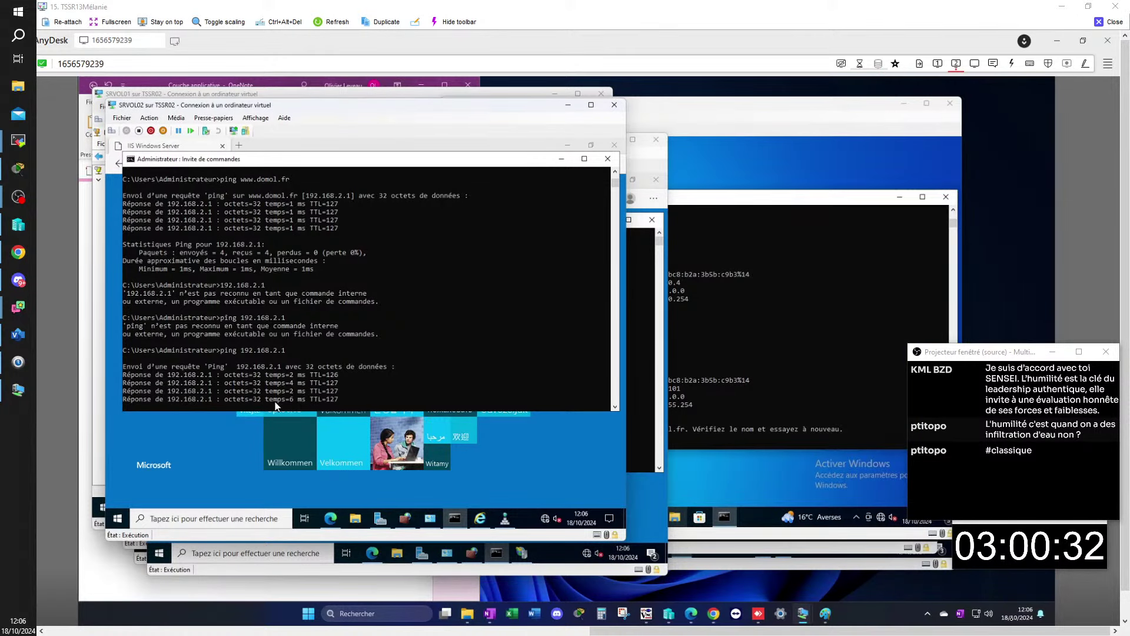
click(505, 518)
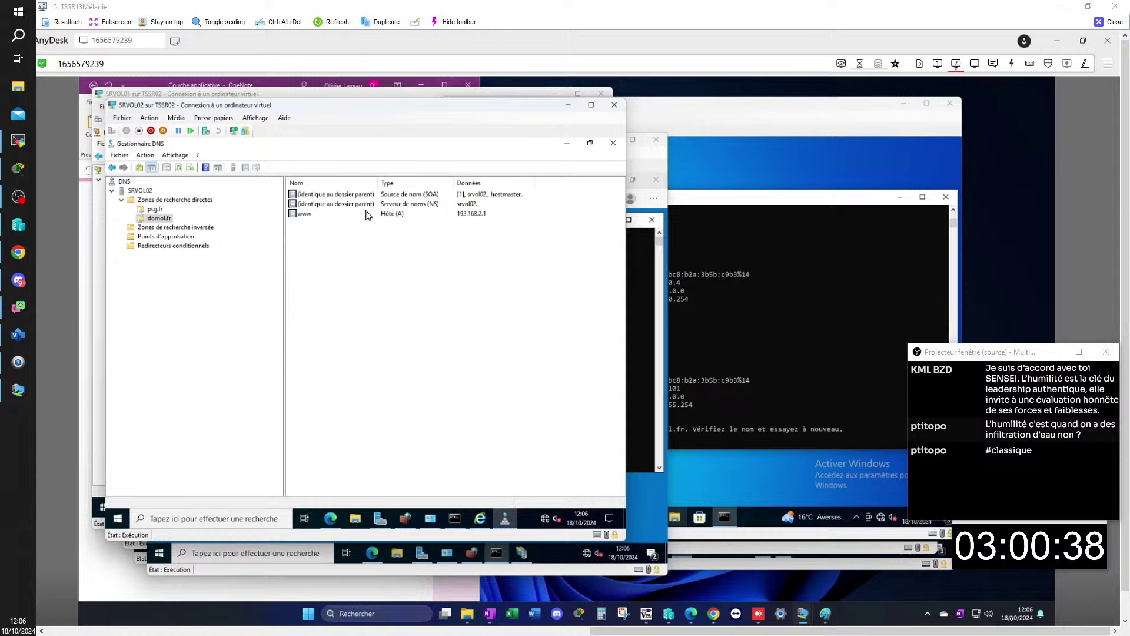
click(481, 215)
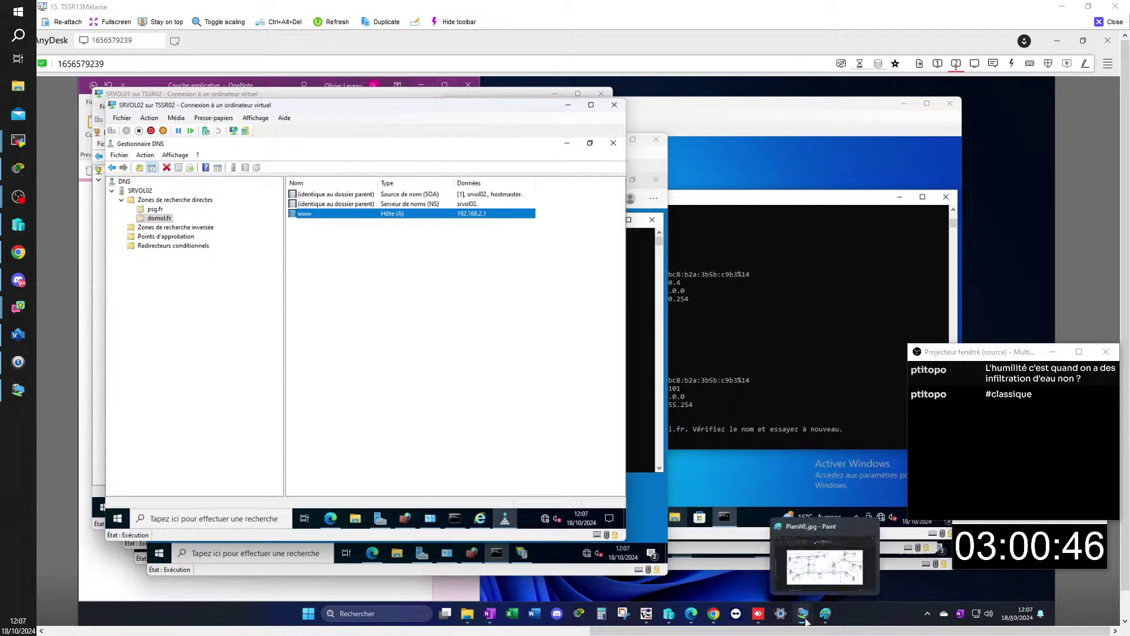
mouse_move(803, 613)
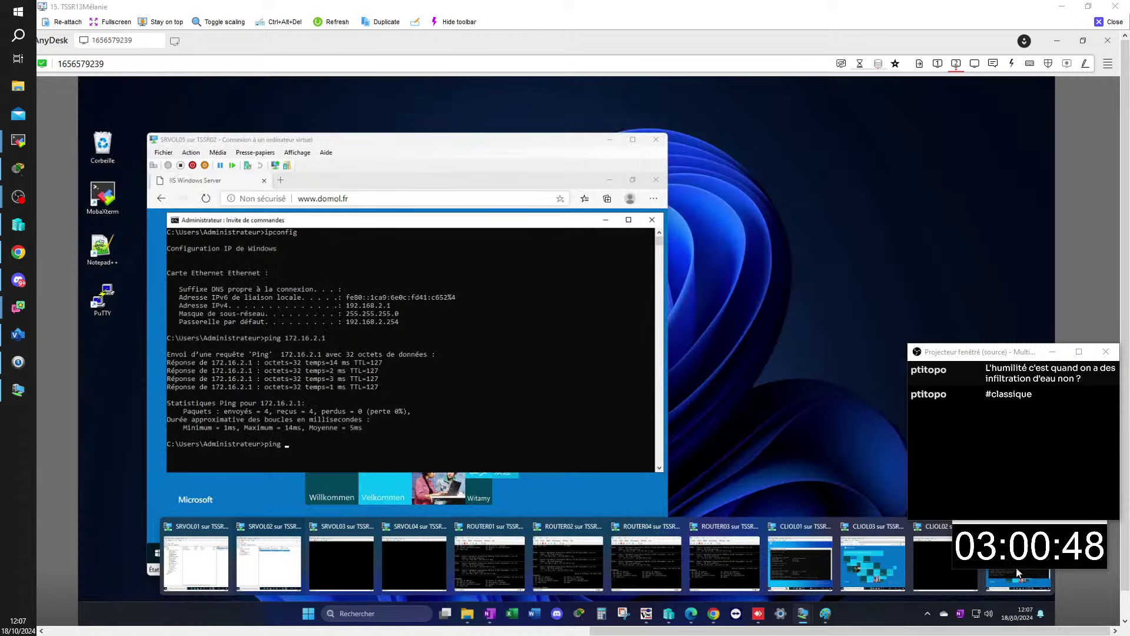
click(1017, 569)
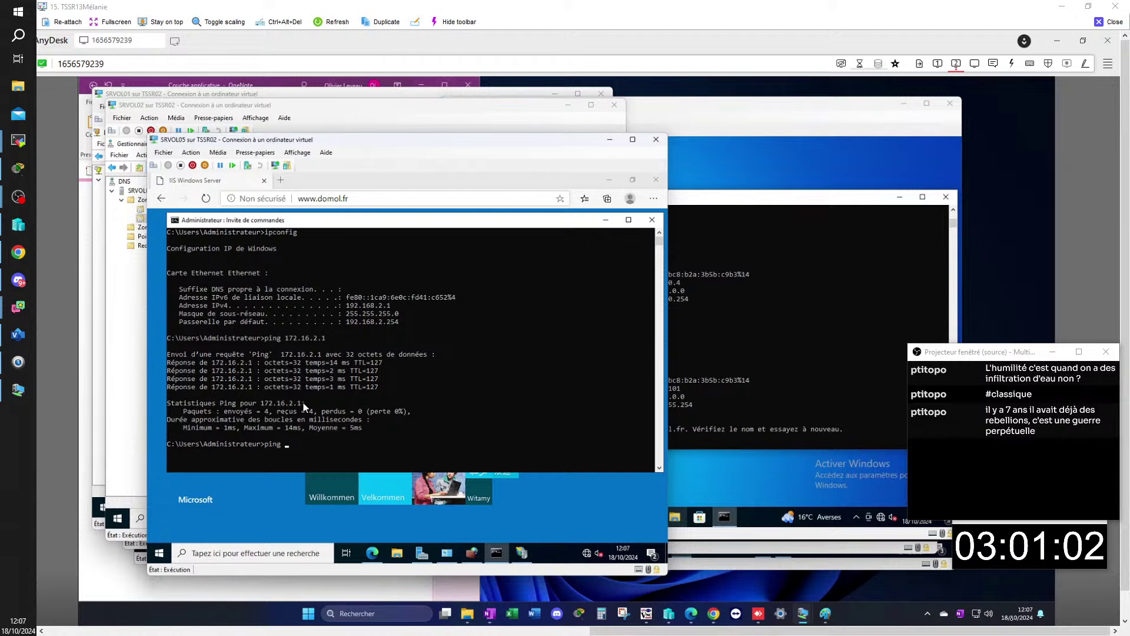
click(465, 580)
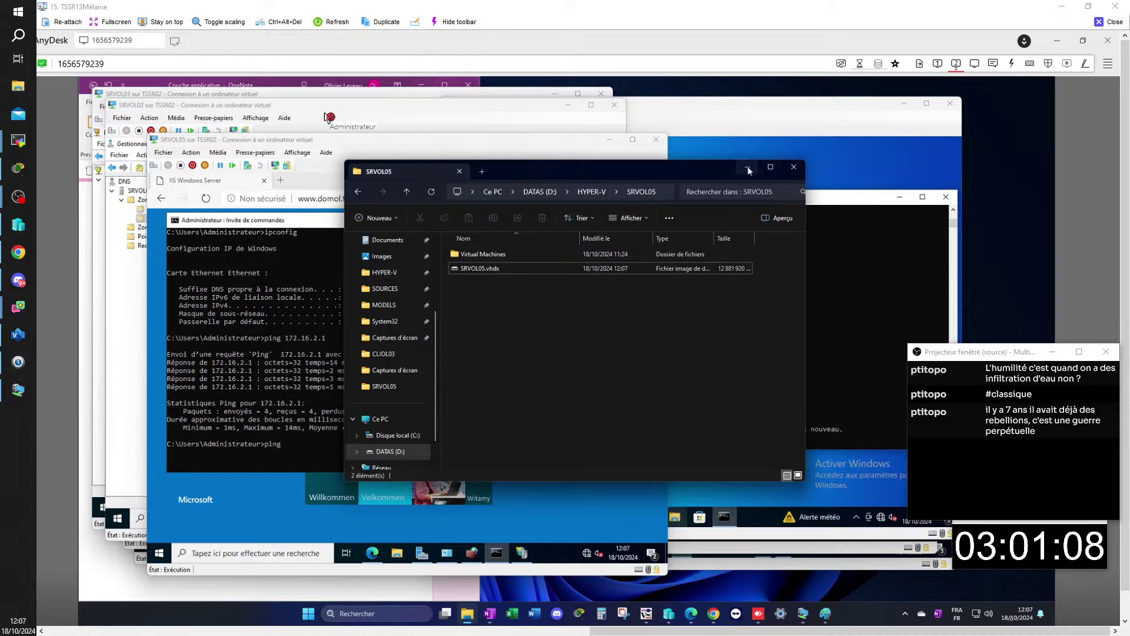
click(389, 256)
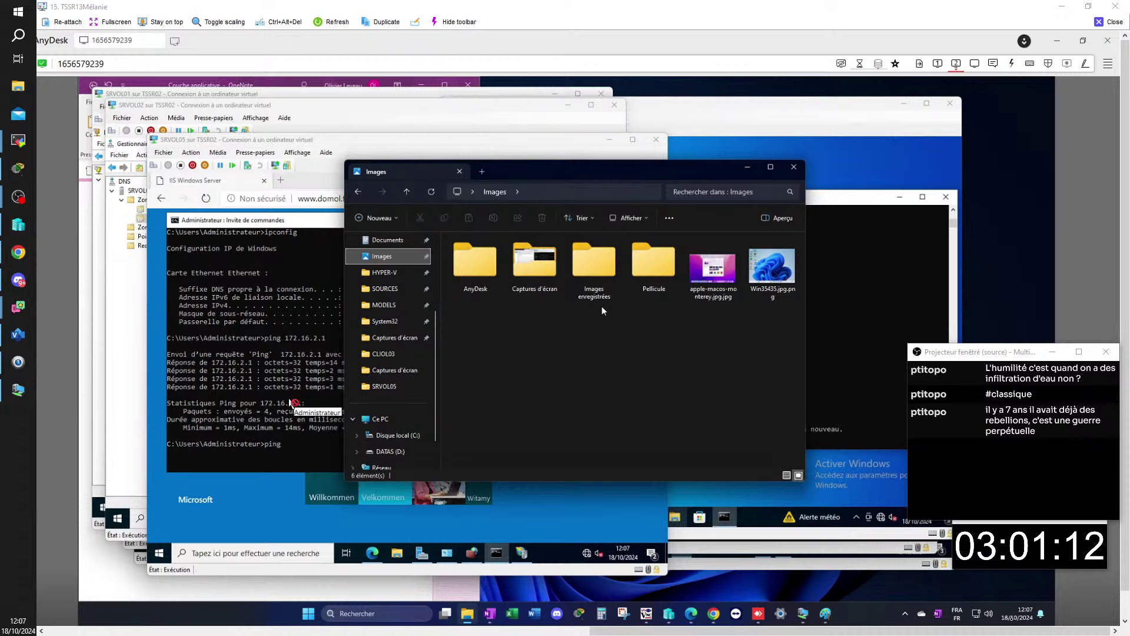
double_click(552, 274)
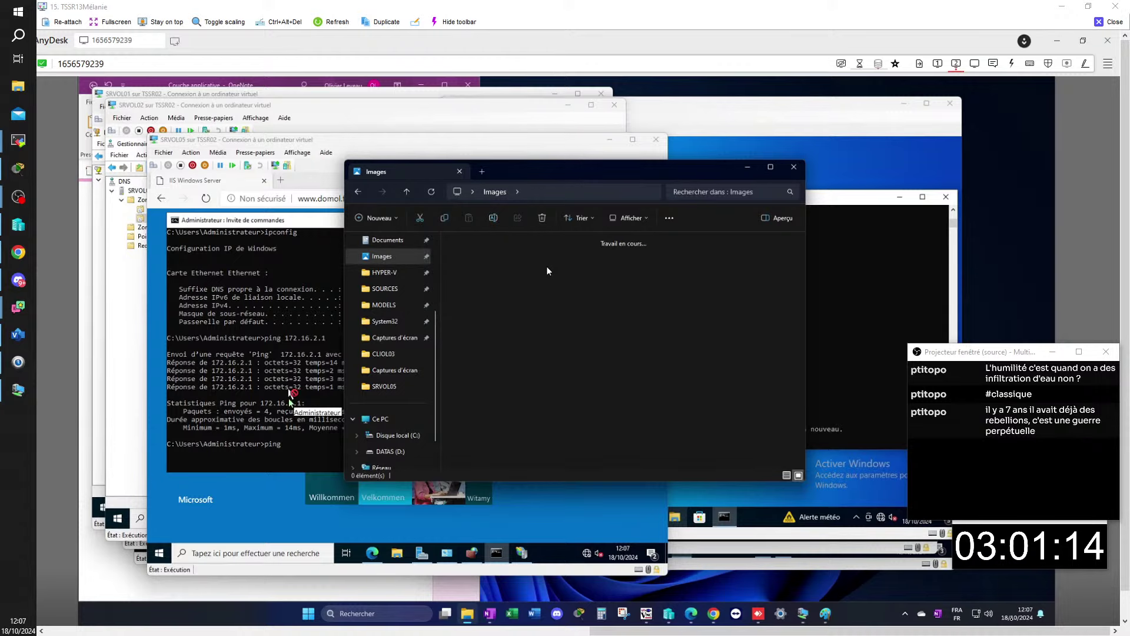
click(357, 191)
click(746, 167)
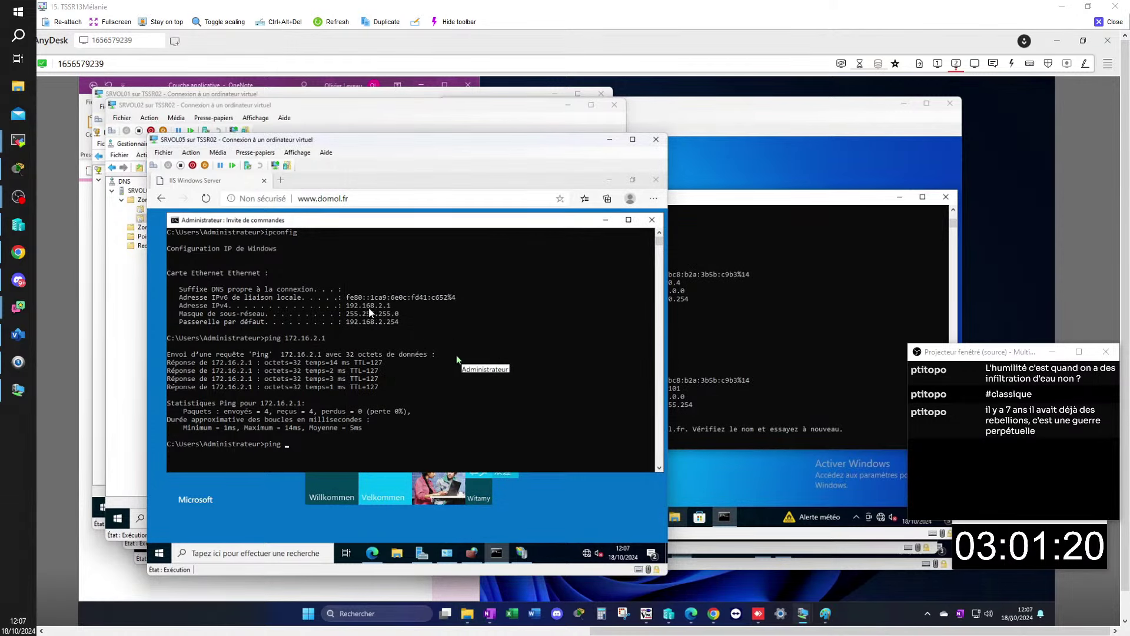
Check the www host record of the domol.fr zone on SRVOL02, and return to the CLIOL01 virtual machine.
click(371, 109)
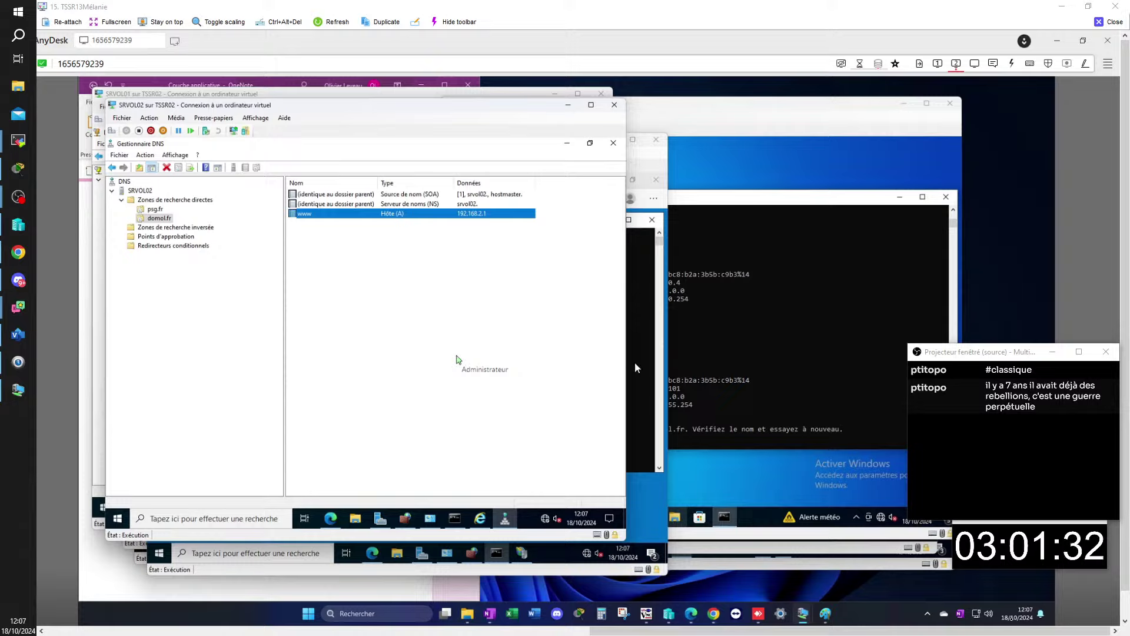
click(764, 514)
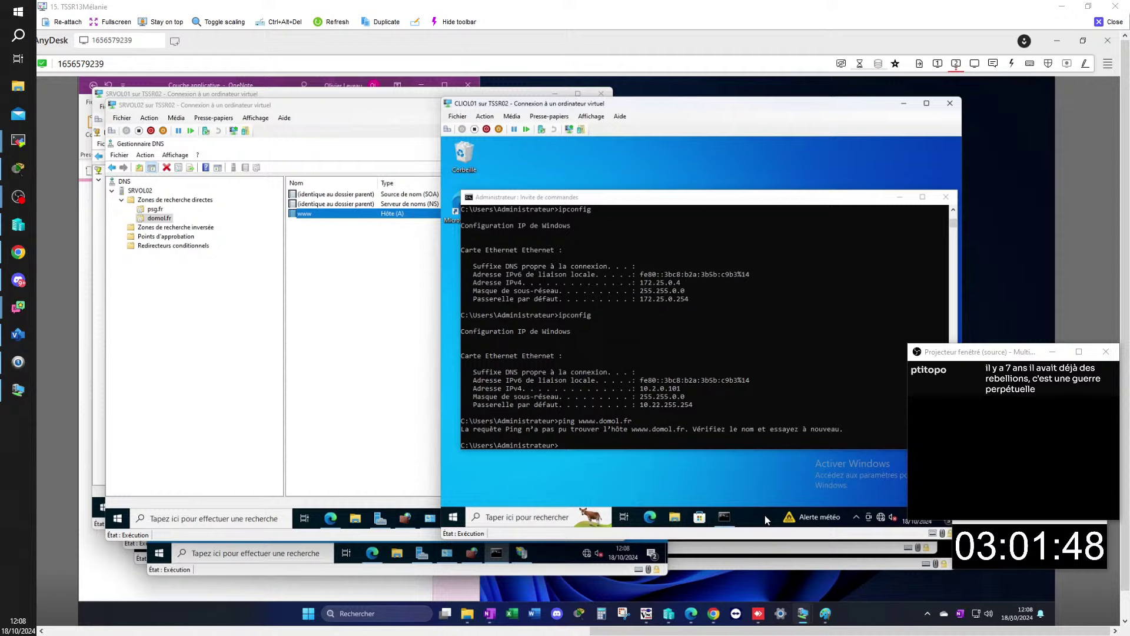
mouse_move(804, 618)
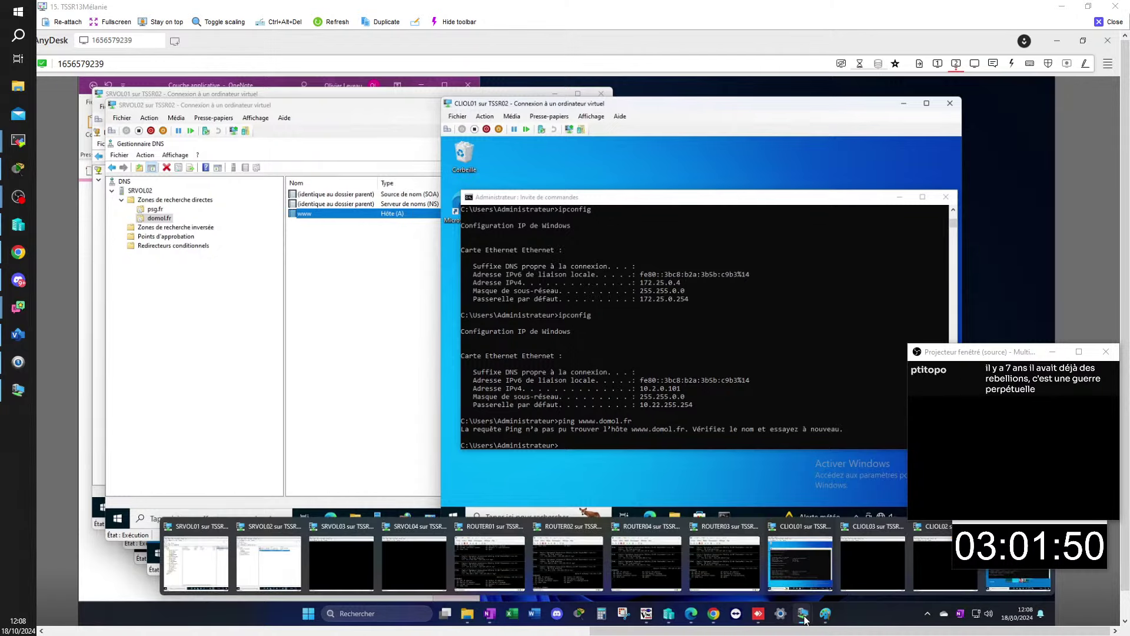
click(564, 445)
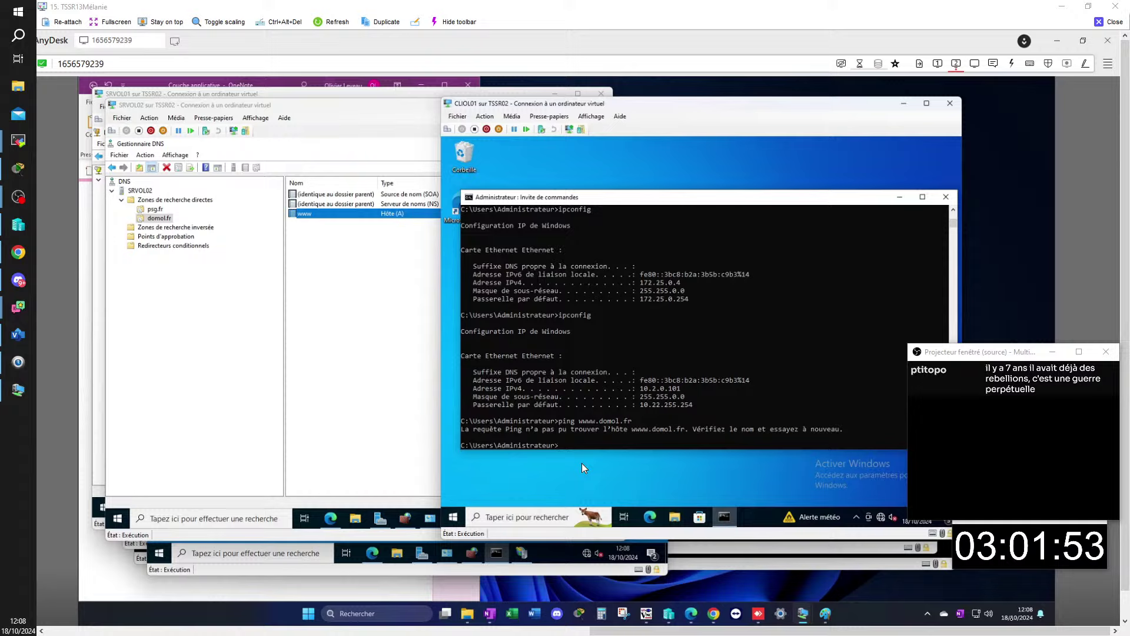
text(ping)
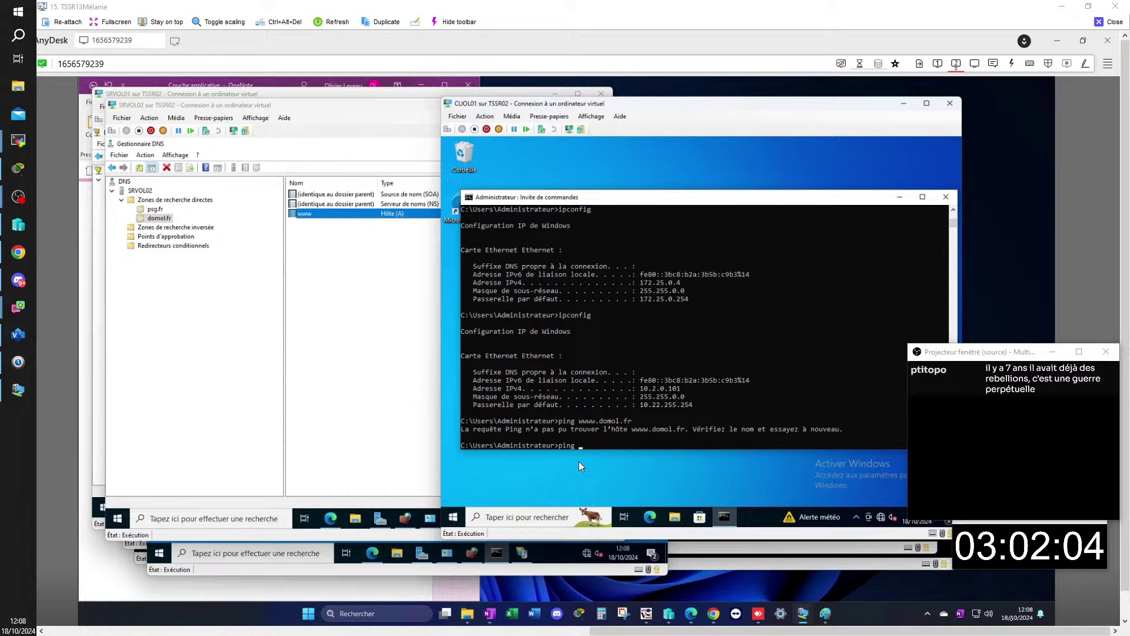
click(510, 521)
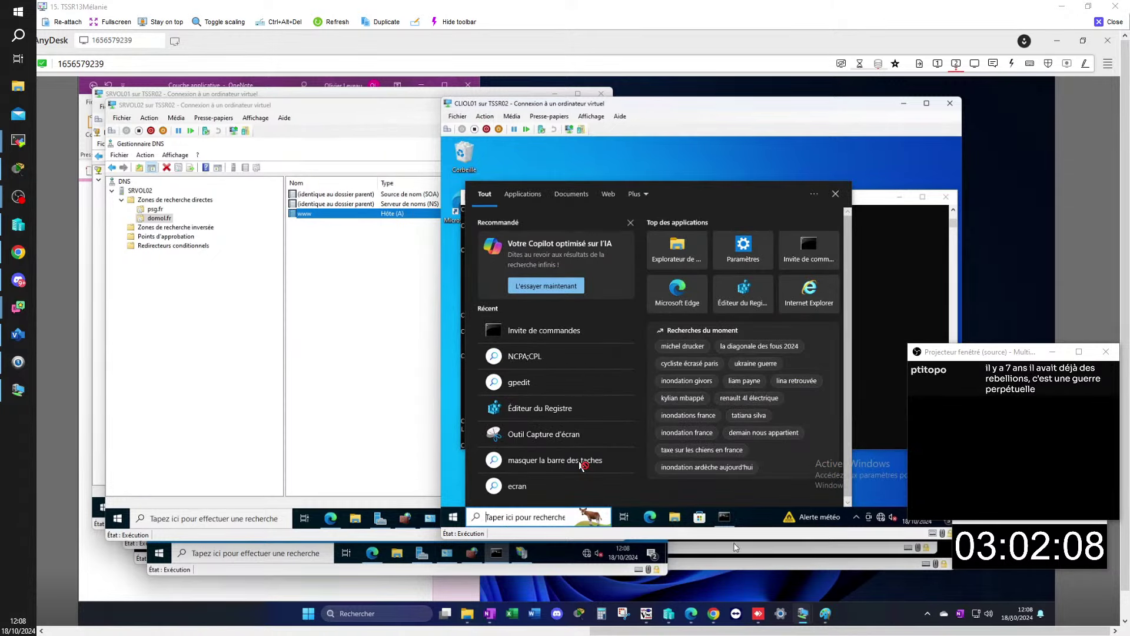
click(809, 518)
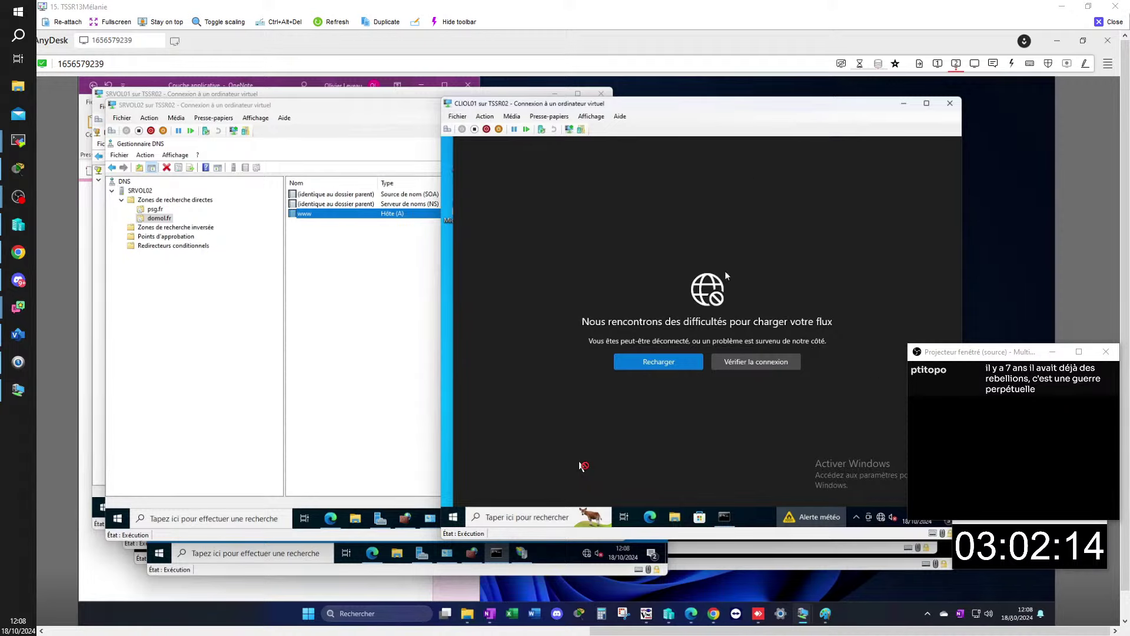
click(805, 517)
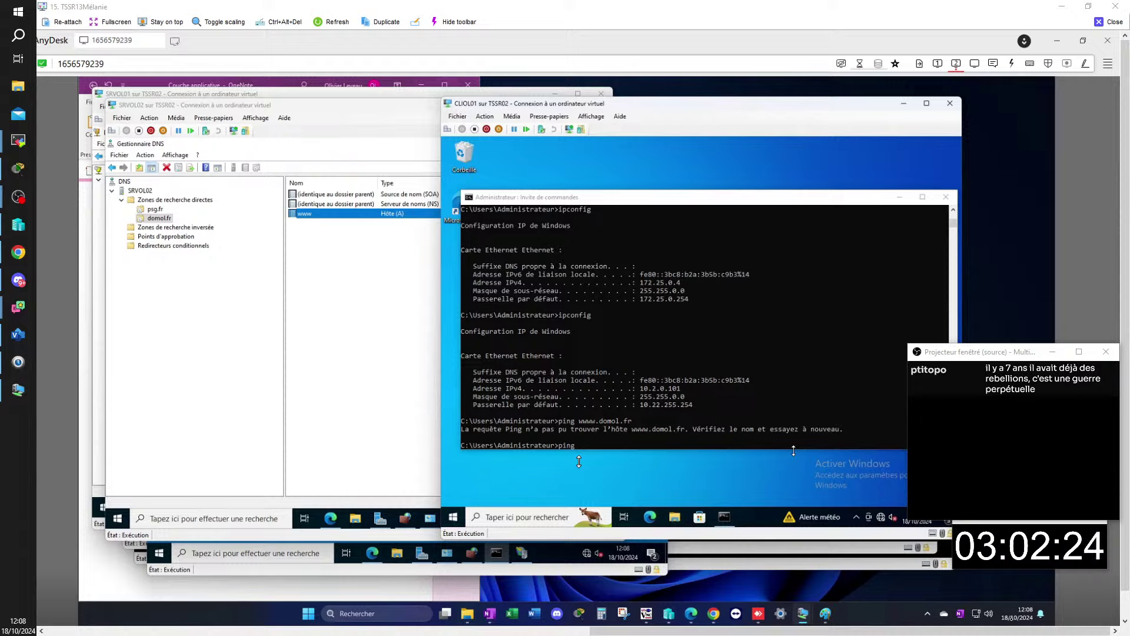
click(550, 512)
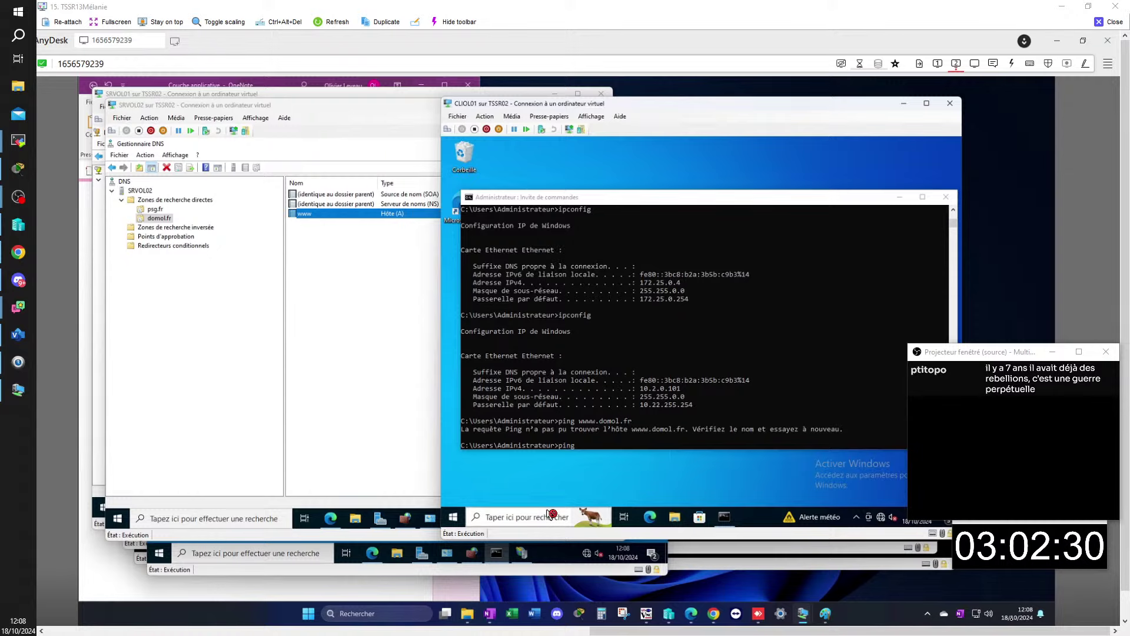
Open the Captures d'écran folder inside the Images folder of the first personal OneDrive account.
click(468, 614)
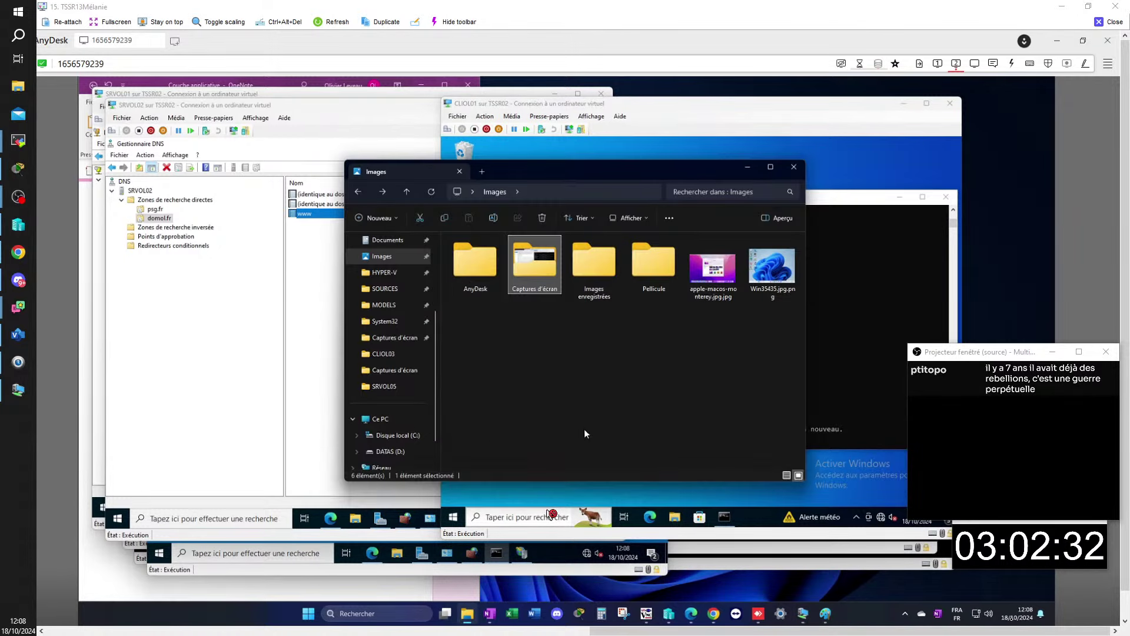
scroll(421, 326, up, 4)
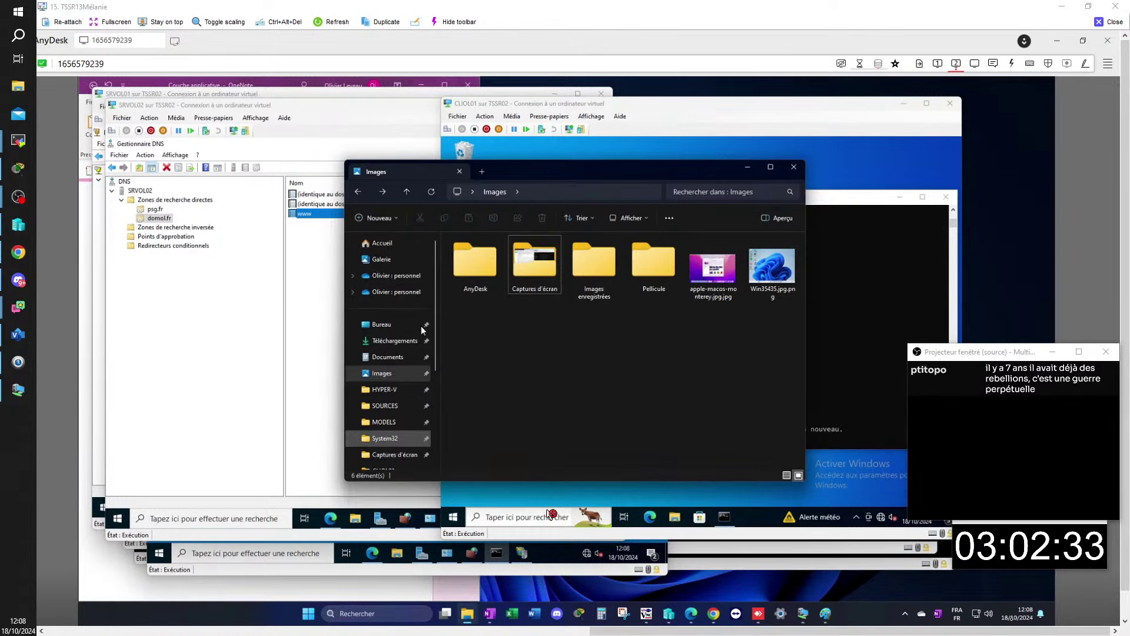
click(412, 276)
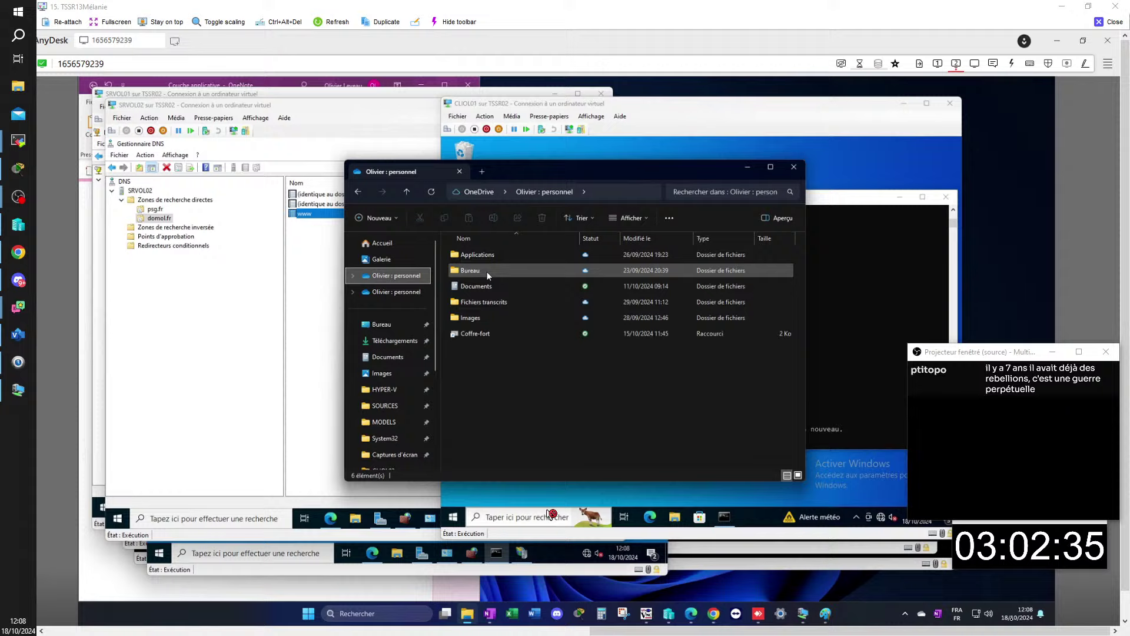
double_click(482, 317)
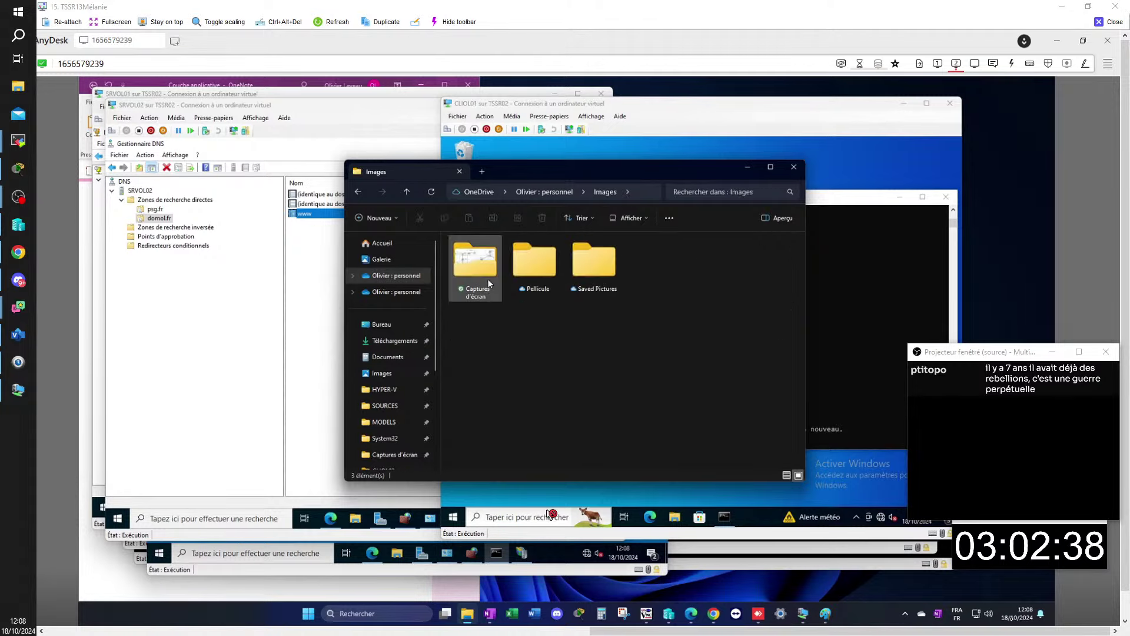
double_click(488, 288)
Open the network plan image PlanWE.jpg with Photos, making Photos the permanent application for .jpg files.
click(492, 258)
double_click(492, 258)
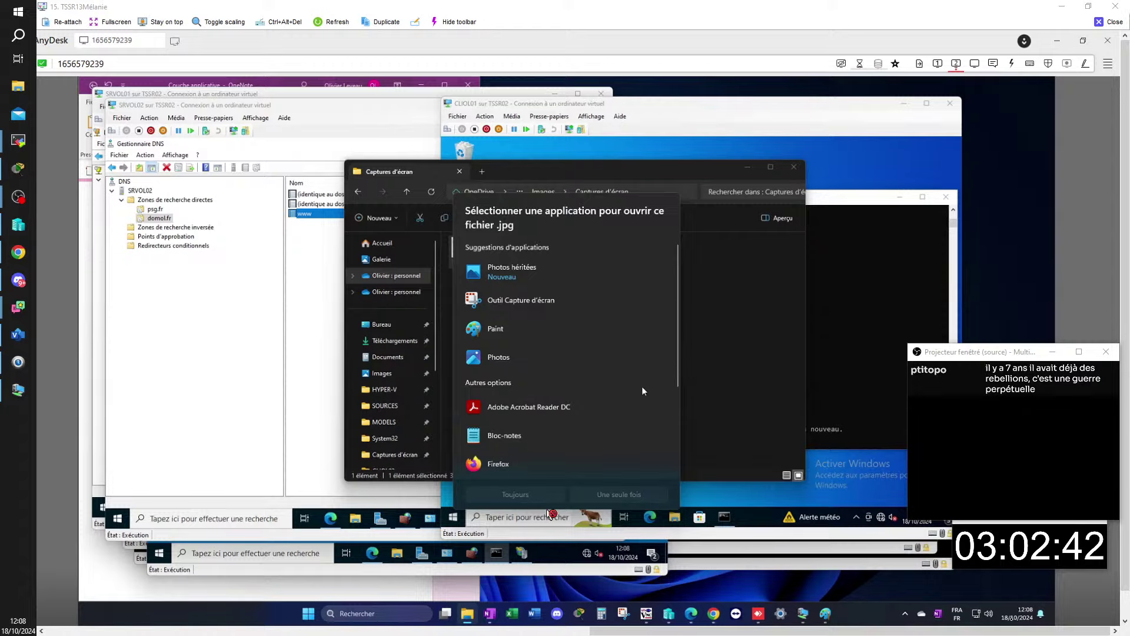
scroll(540, 354, down, 2)
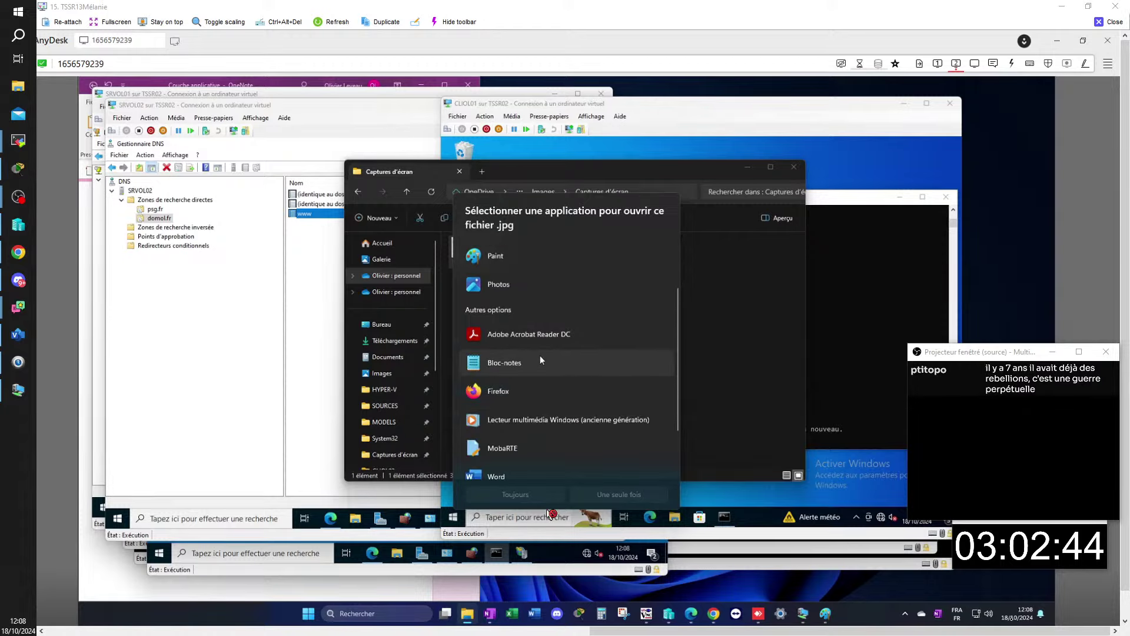
click(538, 287)
click(523, 495)
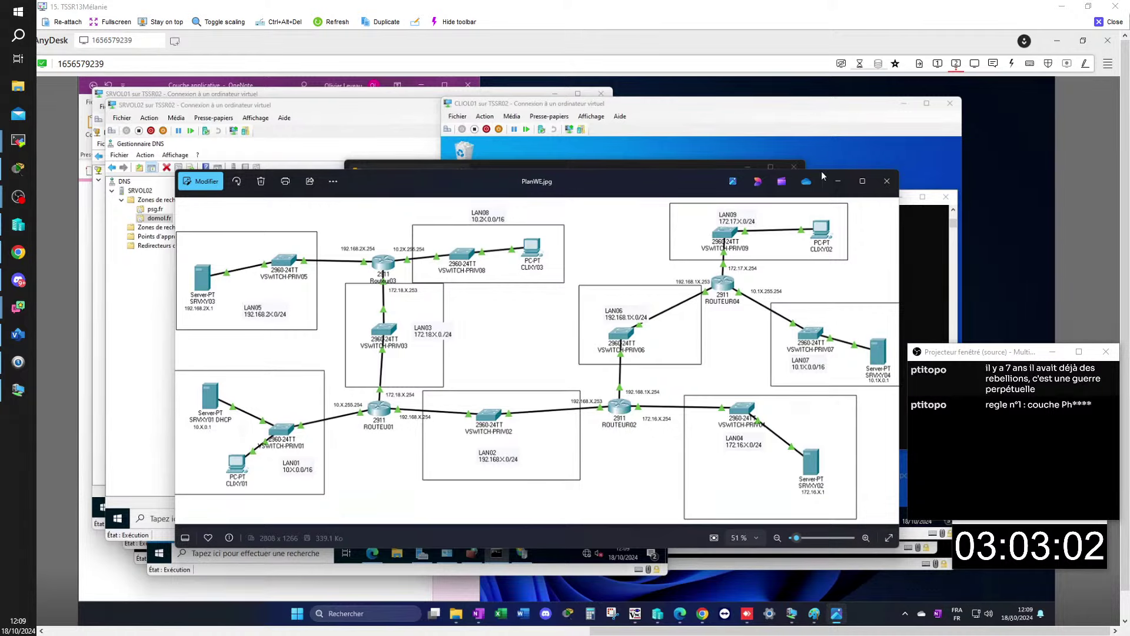
Display CLIOL01's full IP configuration with ipconfig /all at its command prompt, discarding the unfinished ping command.
click(822, 172)
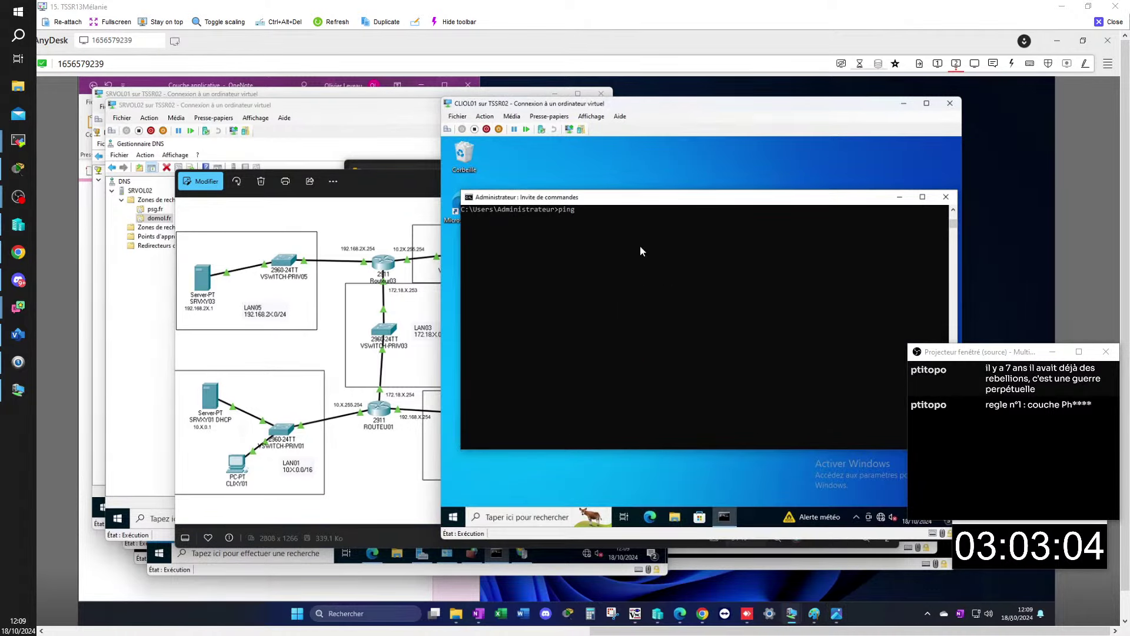
scroll(608, 374, up, 9)
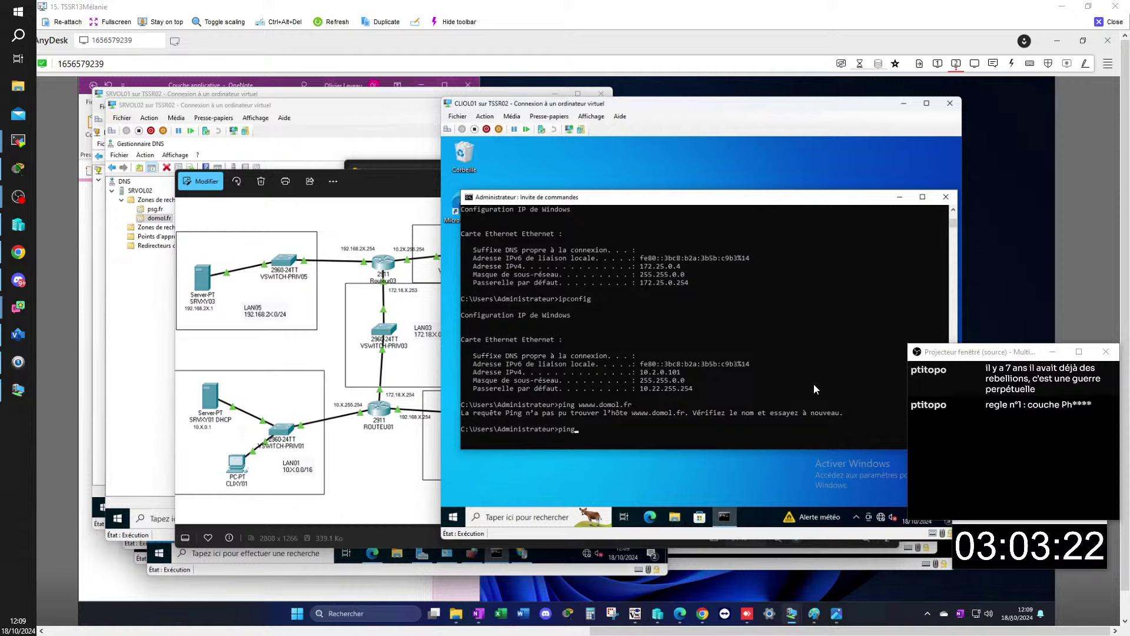
key(BackSpace)
key(BackSpace)
key(BackSpace)
key(BackSpace)
text(ipconfig /all)
key(Return)
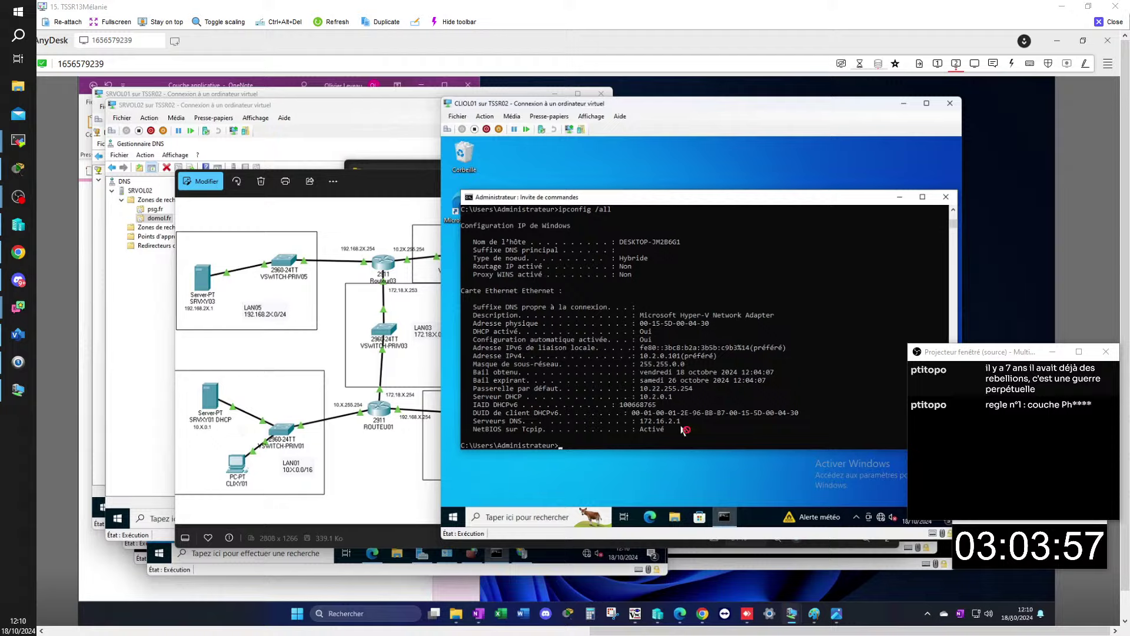
click(650, 517)
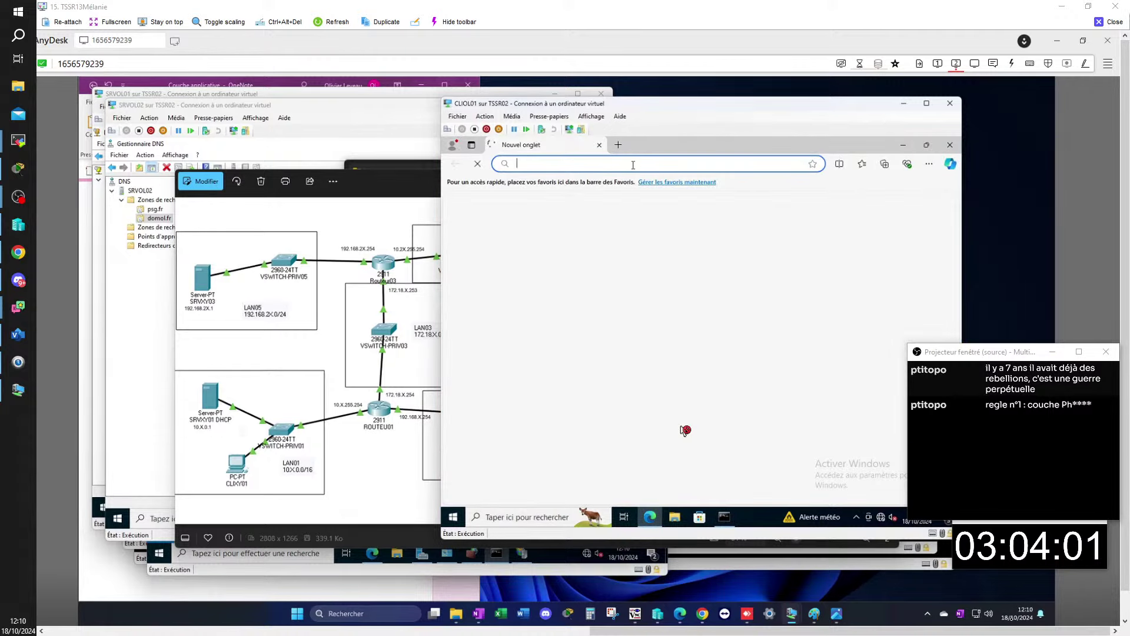
text(www.)
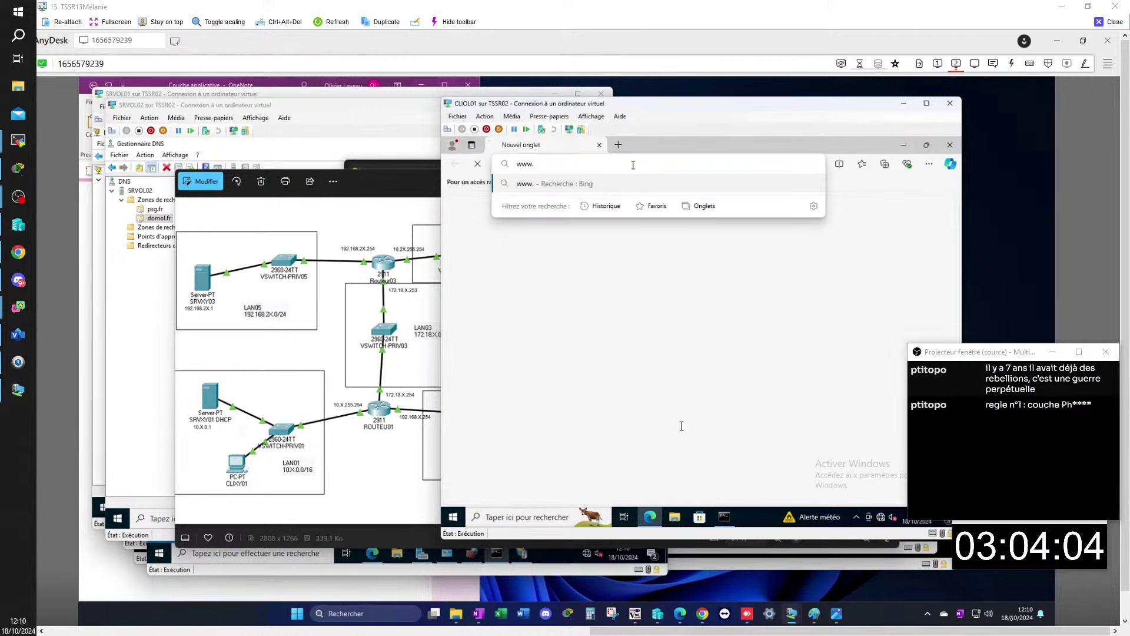
text(dom)
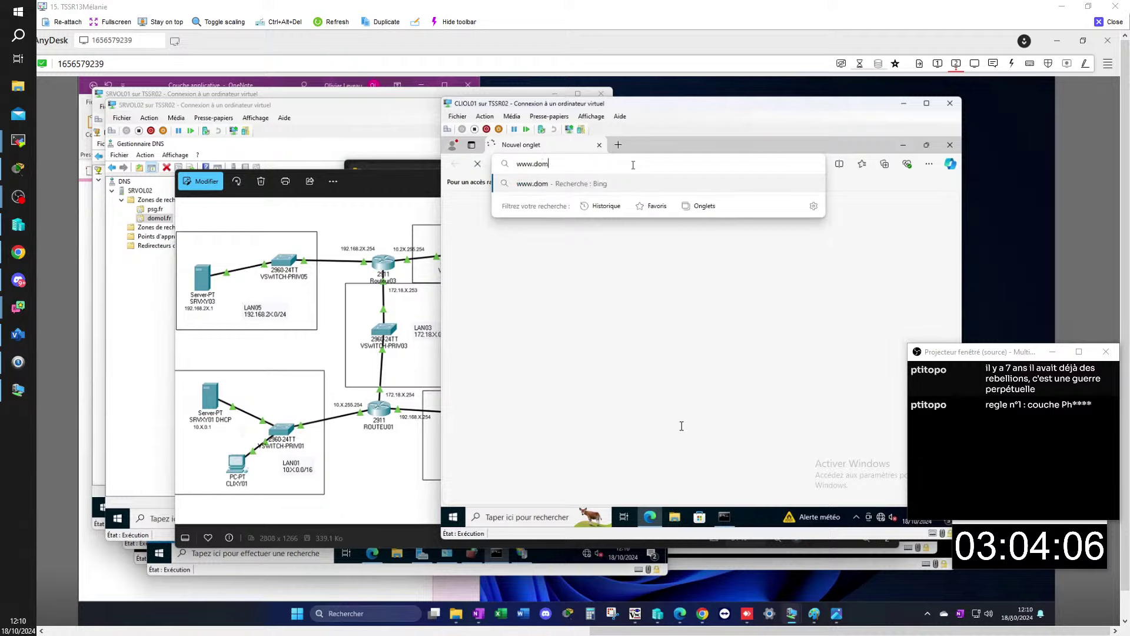
text(ol.fr)
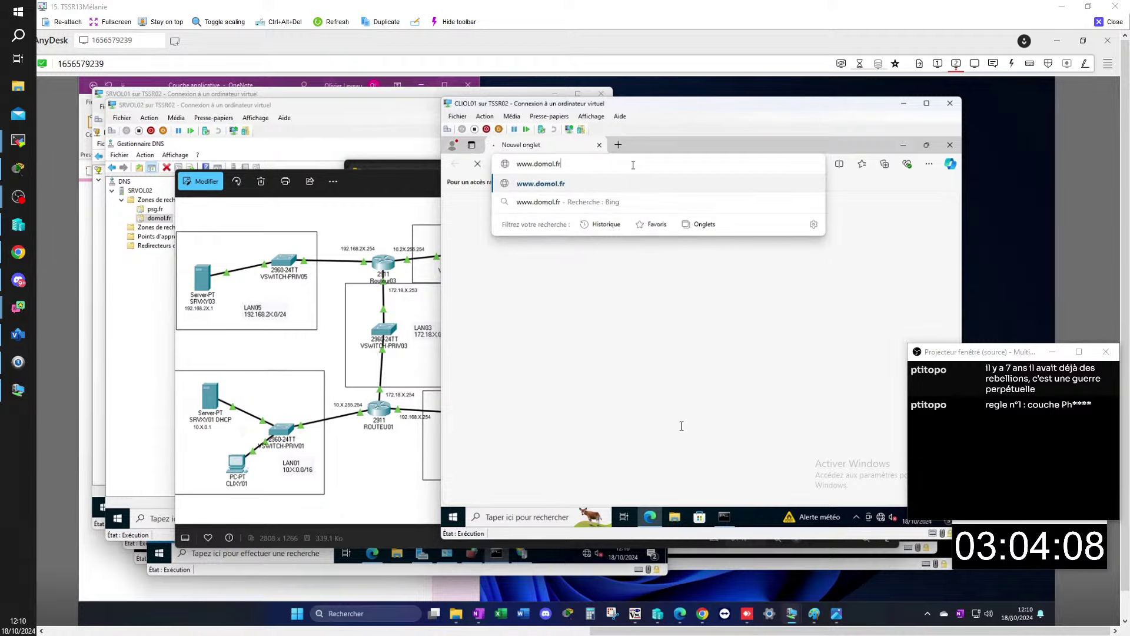
key(Return)
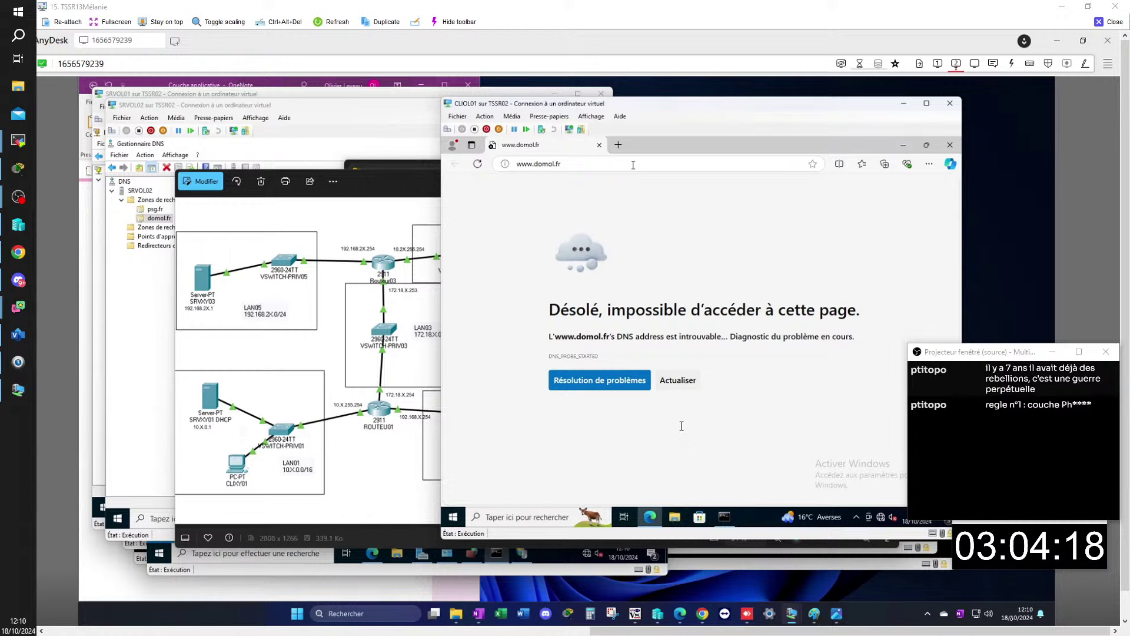
click(909, 147)
text(pi)
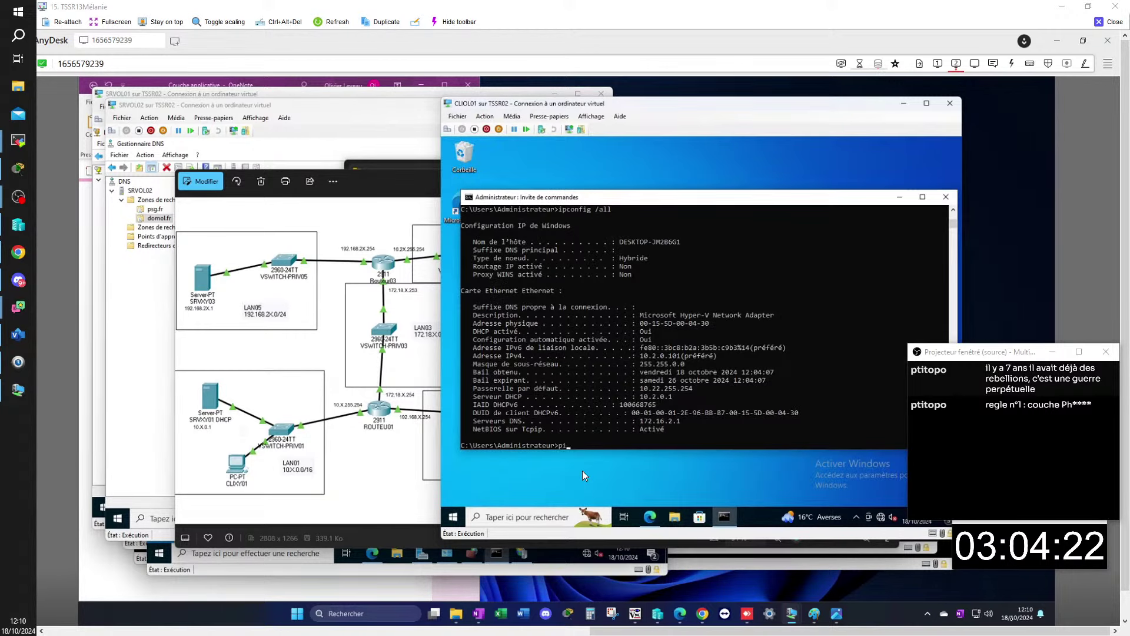
text(ng www.domol.la)
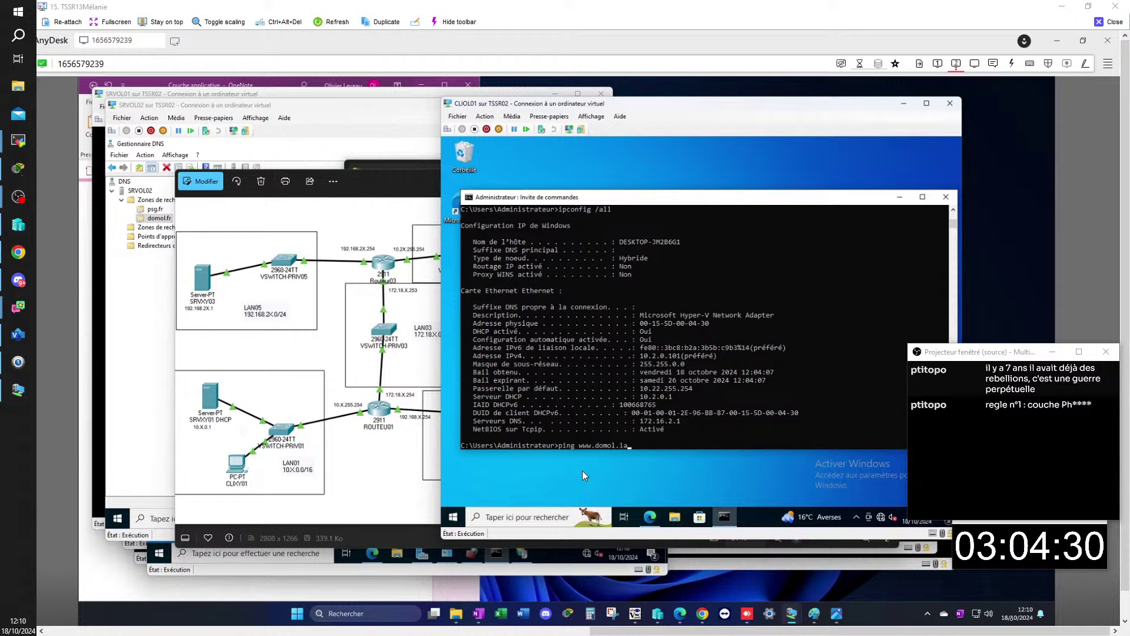
text(n)
key(BackSpace)
key(BackSpace)
key(BackSpace)
text(fr)
key(Return)
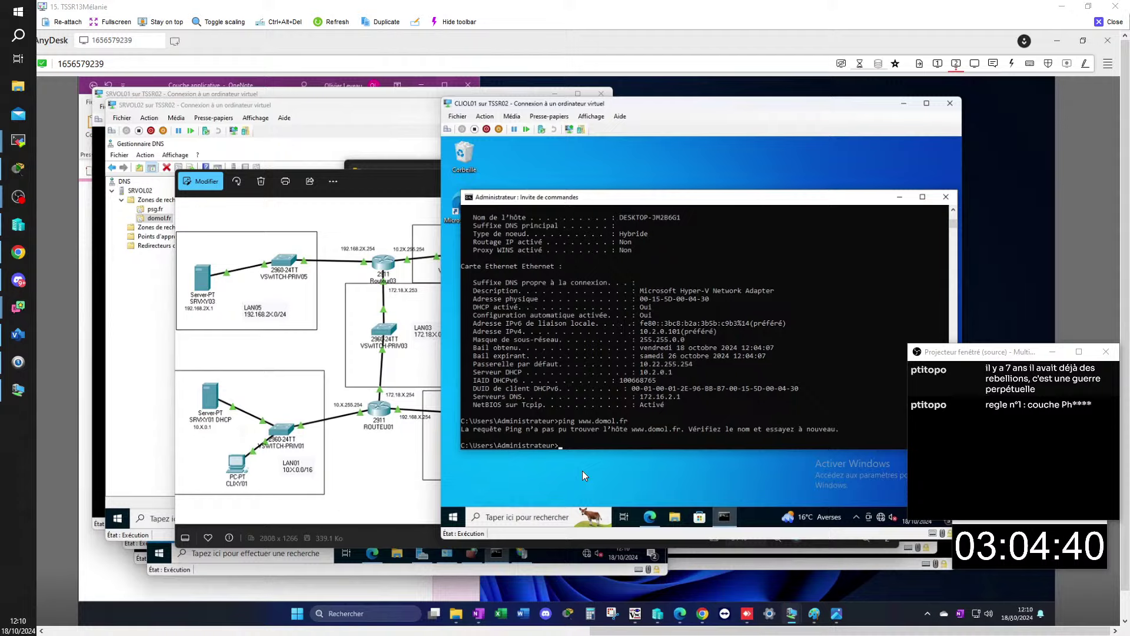
text(ipconfig /flushdns)
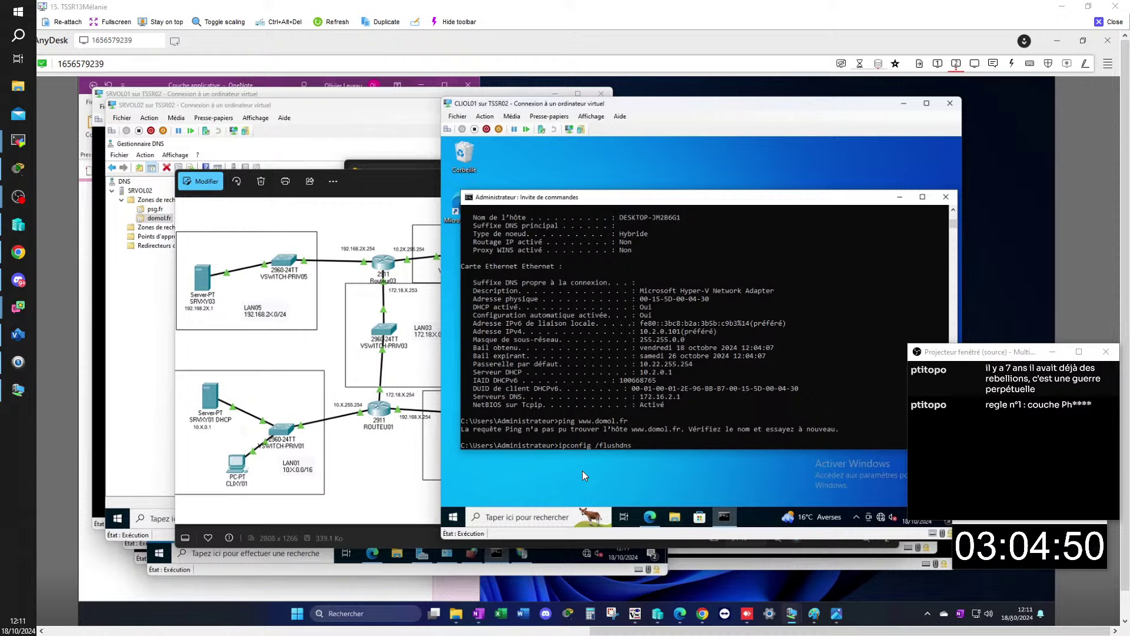
key(Return)
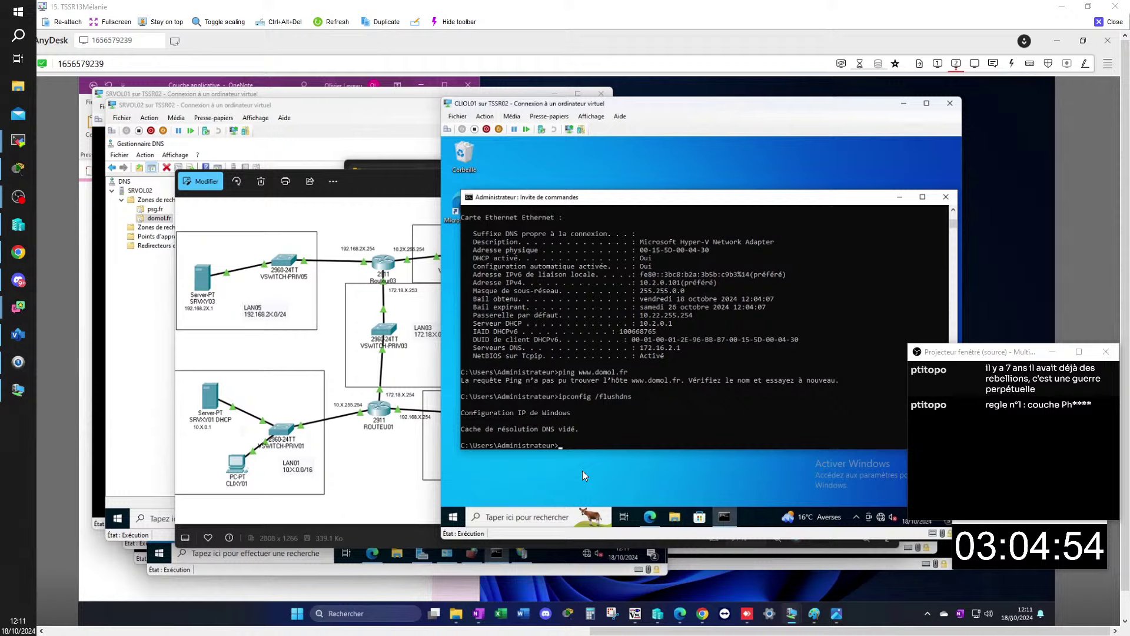
key(Up)
key(Up)
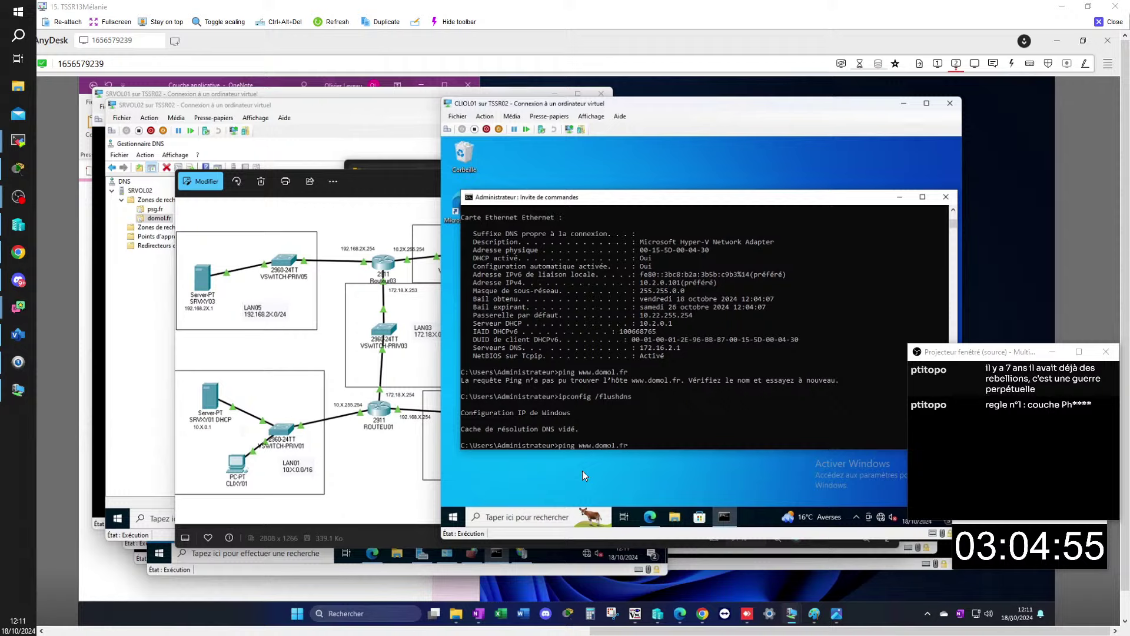
key(Return)
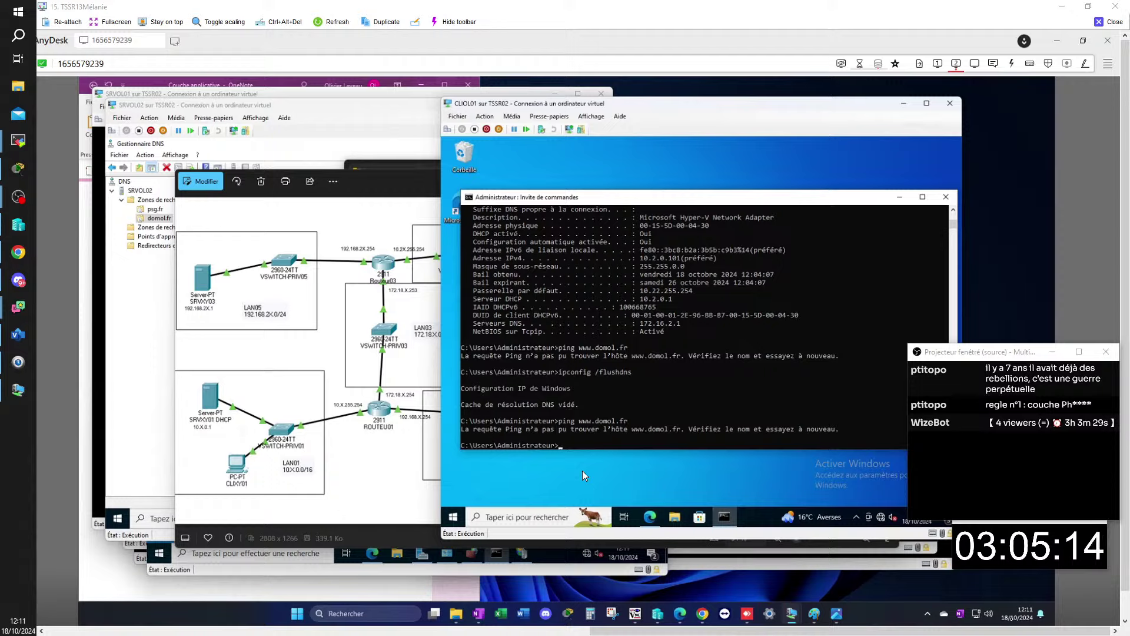
Ping the DNS server at 172.16.2.1 from CLIOL01's command prompt.
text(ping 1)
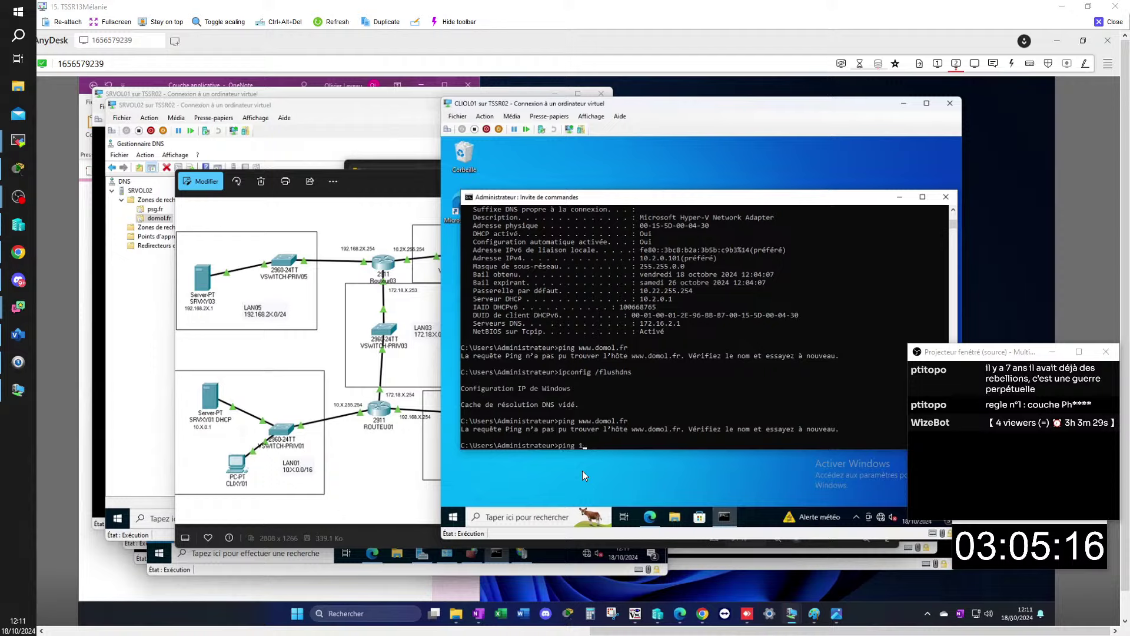
text(72.16.2.1)
key(Return)
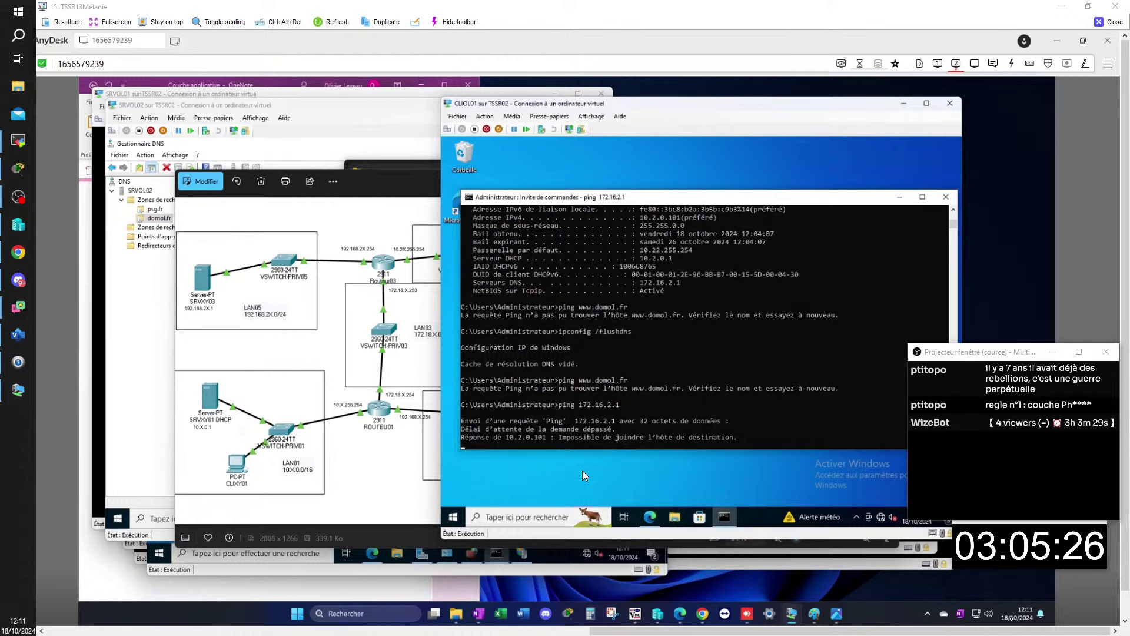
Open the Windows Defender Firewall console (wf.msc) on CLIOL01, check the profile states, and minimize it.
click(751, 521)
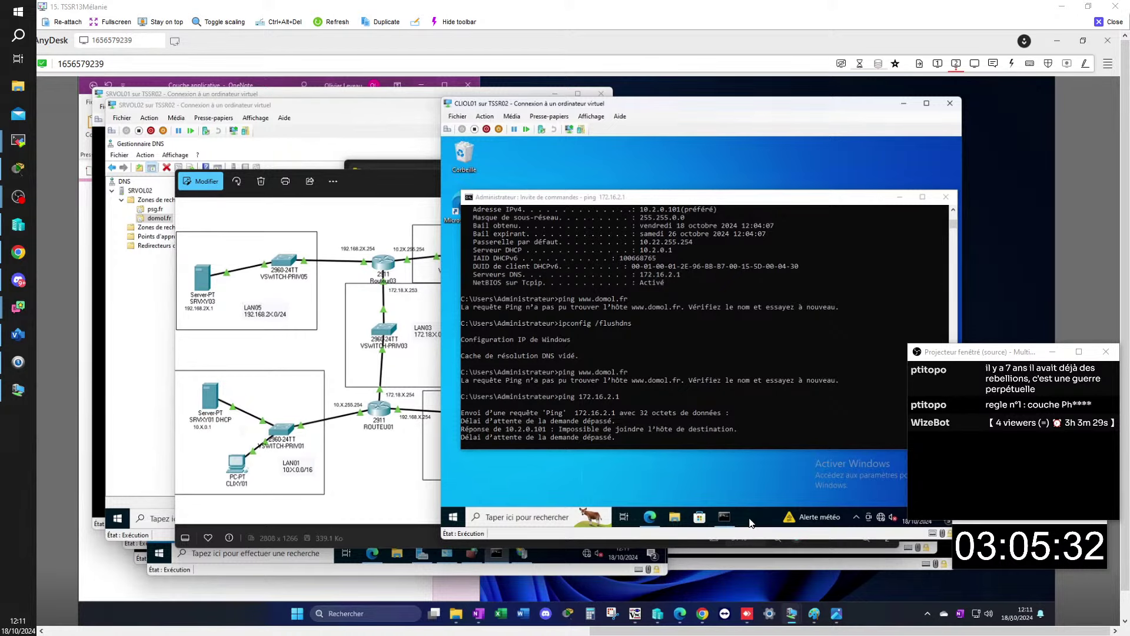
key(super+r)
mouse_move(751, 520)
click(740, 493)
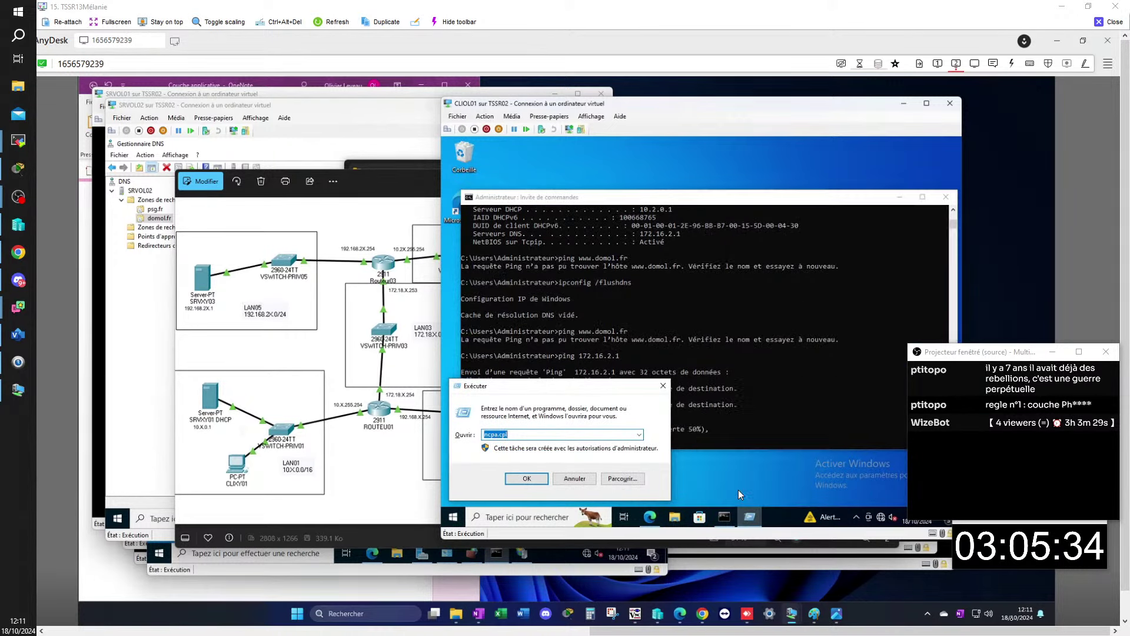
text(wf.msc)
key(Return)
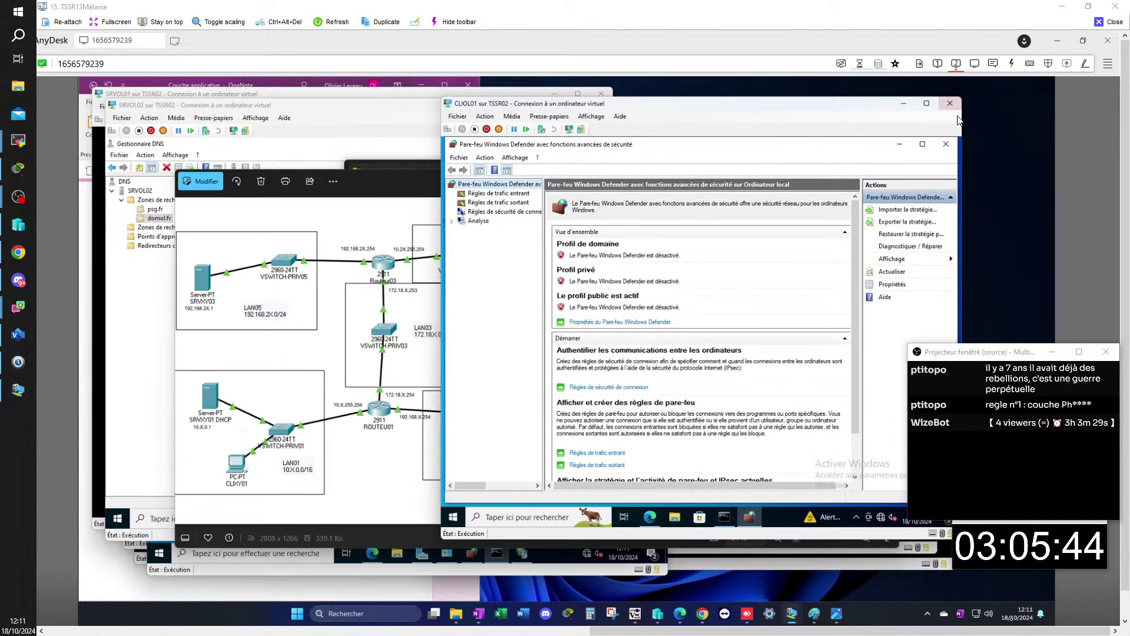
click(919, 145)
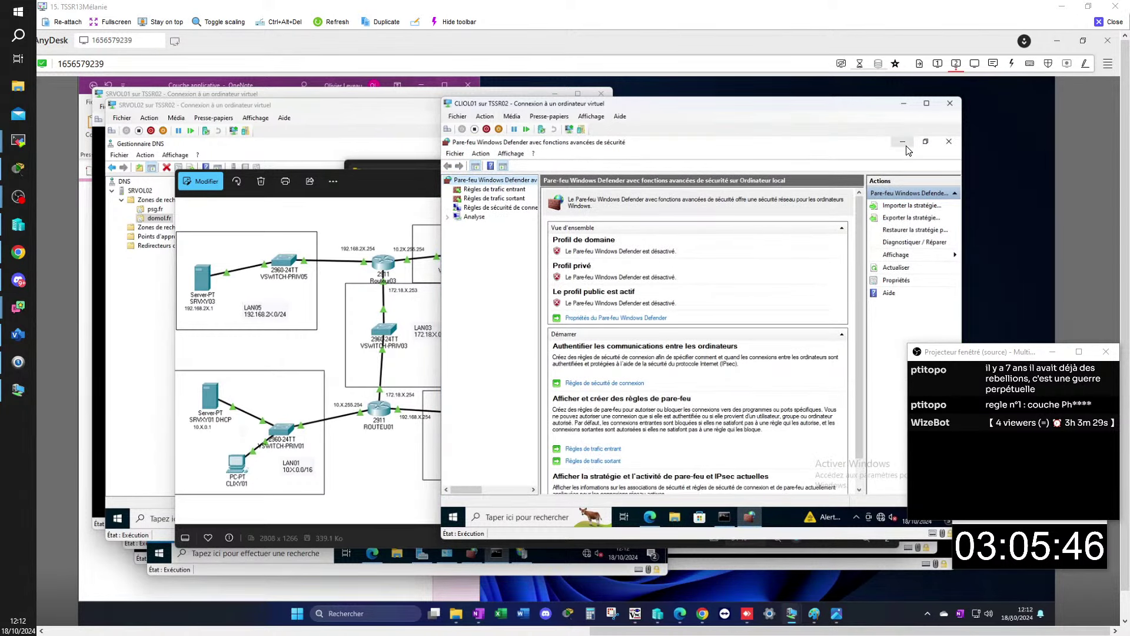
click(898, 143)
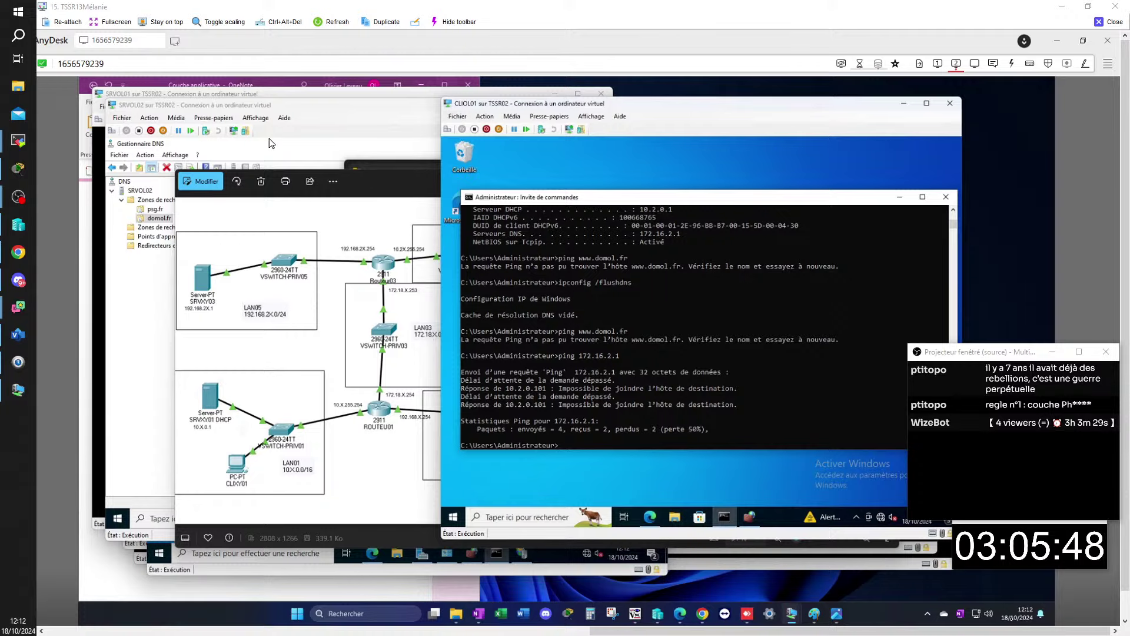
Switch to SRVOL02, open its Windows Defender Firewall console (wf.msc) to check the profile states, and minimize it.
click(224, 106)
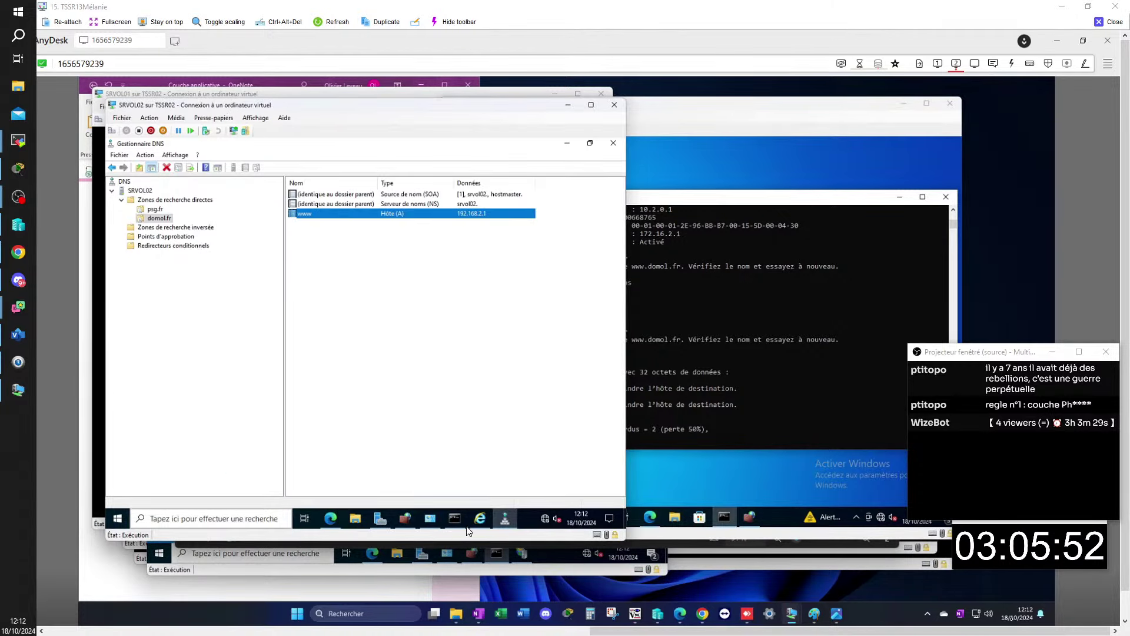
click(528, 524)
key(super+r)
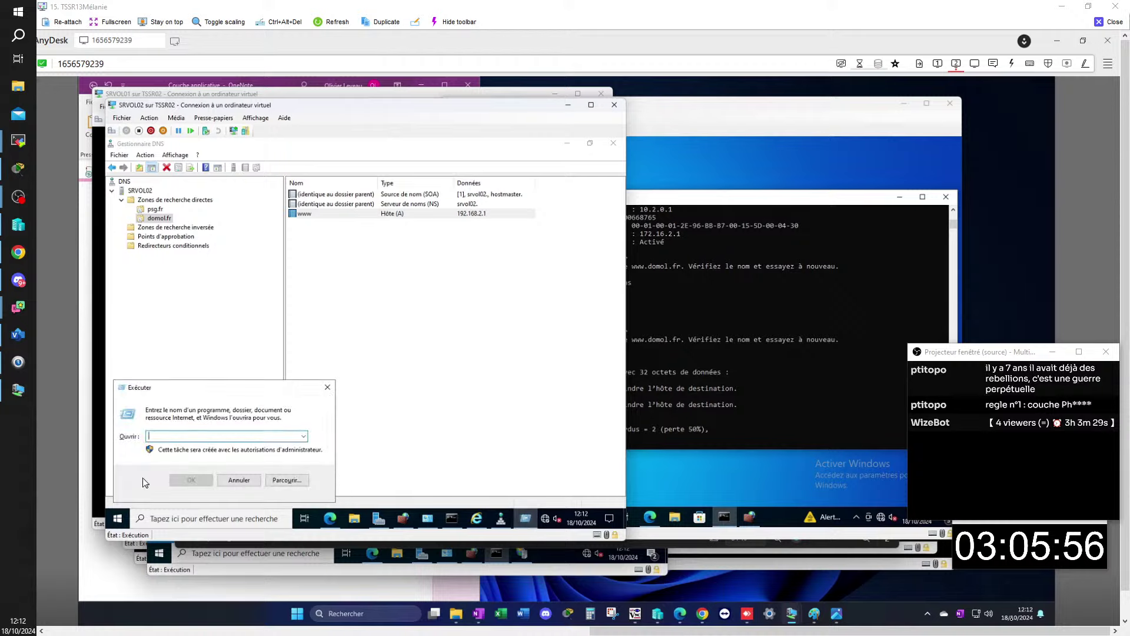
text(wf.)
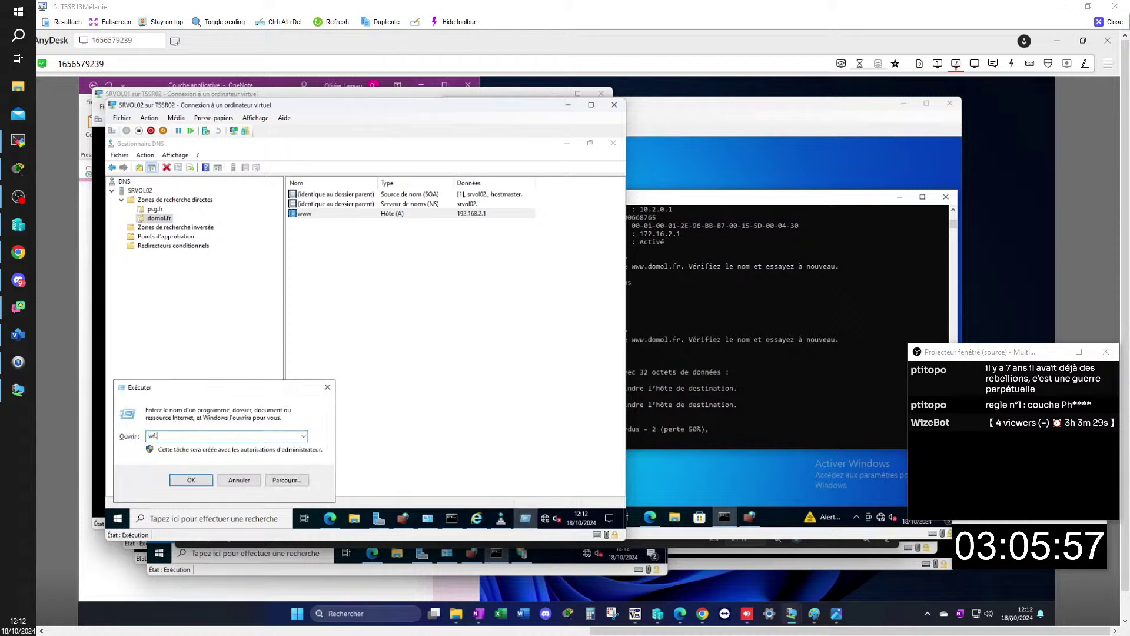
text(msc)
key(Return)
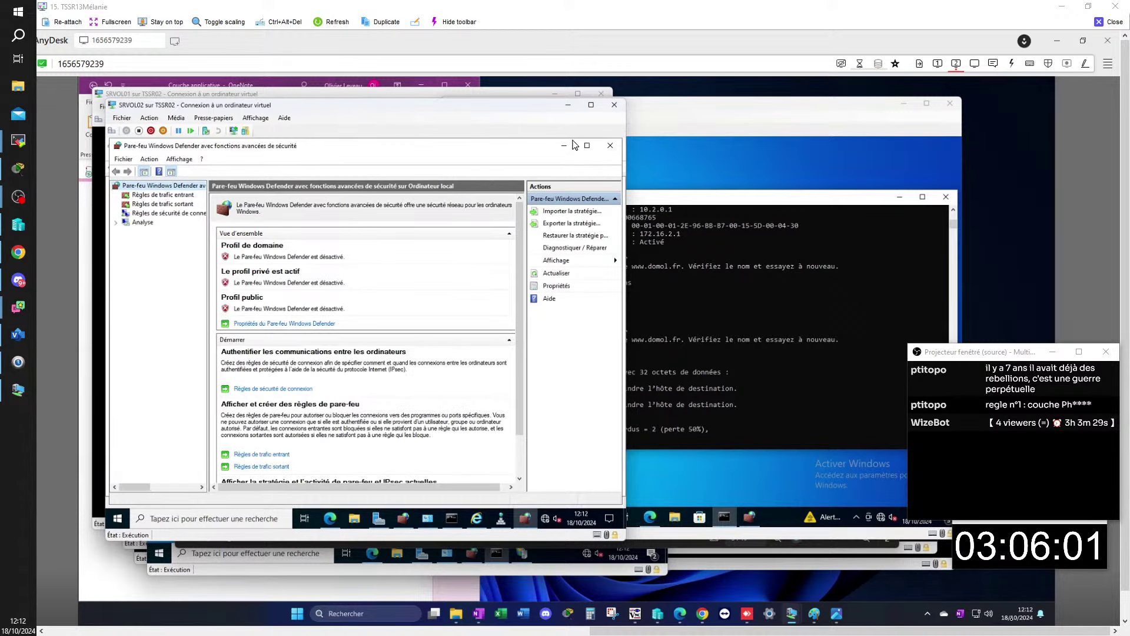
click(566, 145)
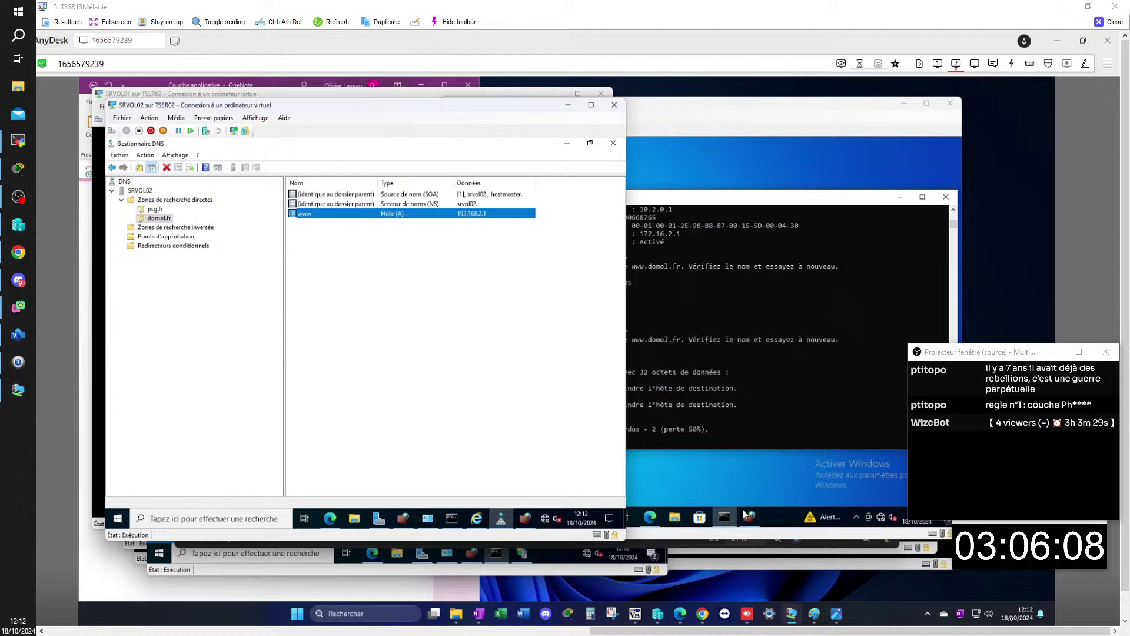
Consult the PlanWE.jpg network diagram for the path between LAN01 and LAN04, and return to CLIOL01.
click(764, 496)
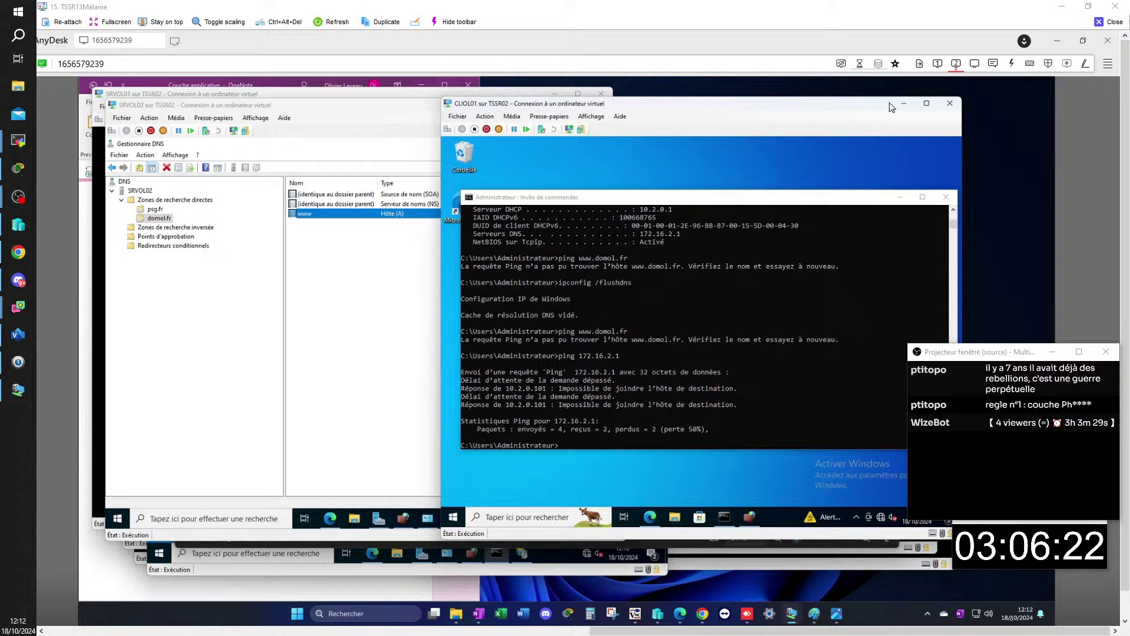
click(836, 613)
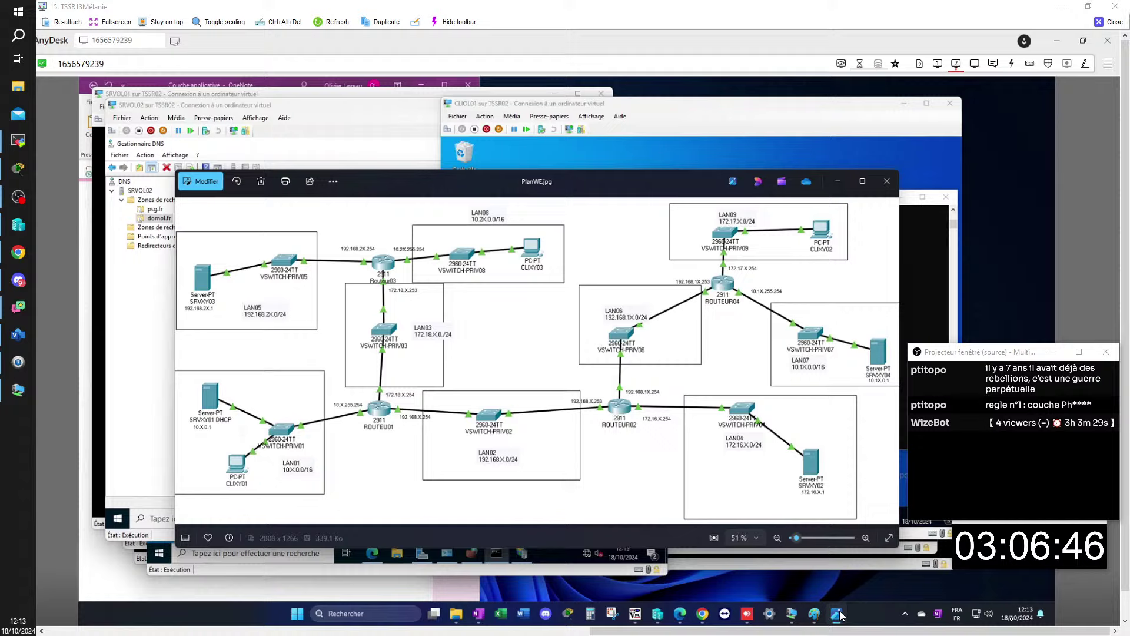
click(814, 109)
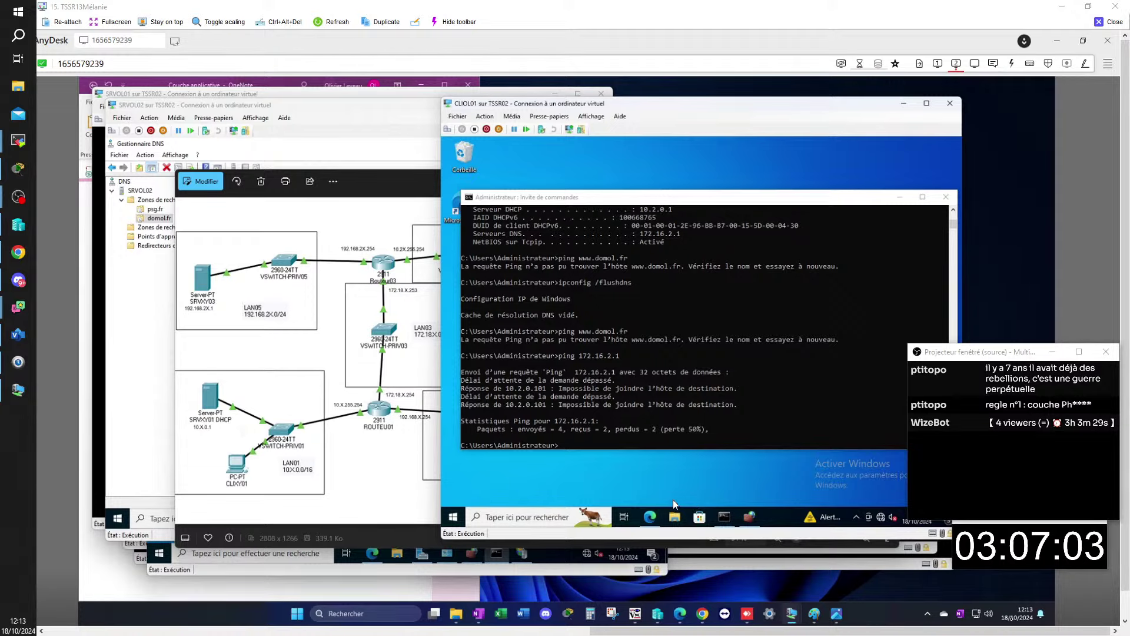
Bring up the SRVOL01 virtual machine to look over its DHCP scopes.
click(354, 109)
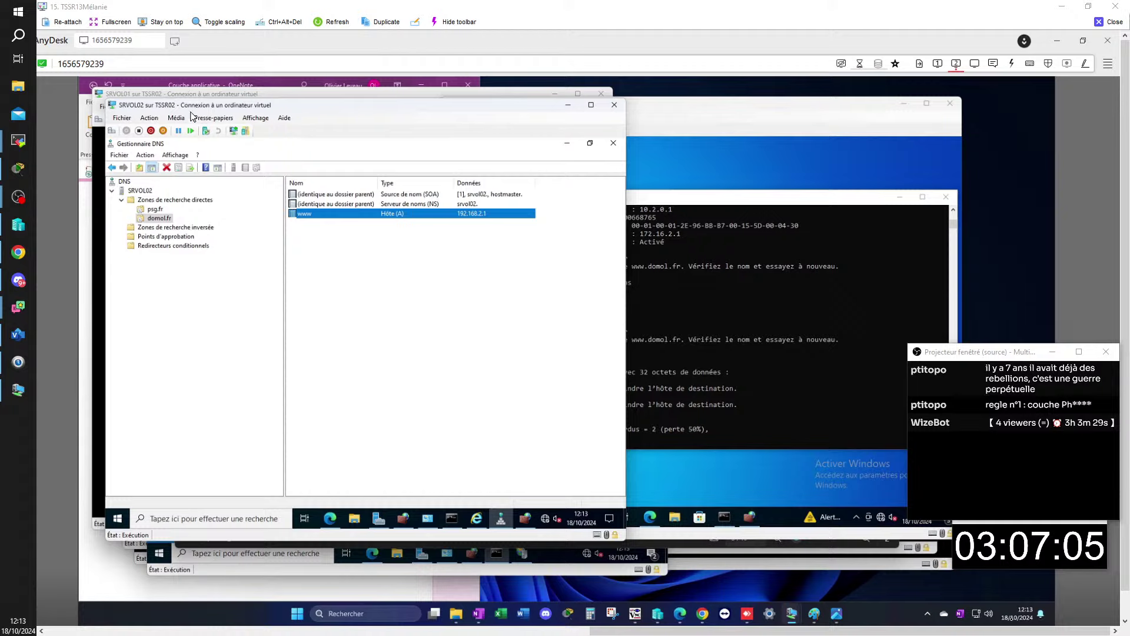
mouse_move(757, 618)
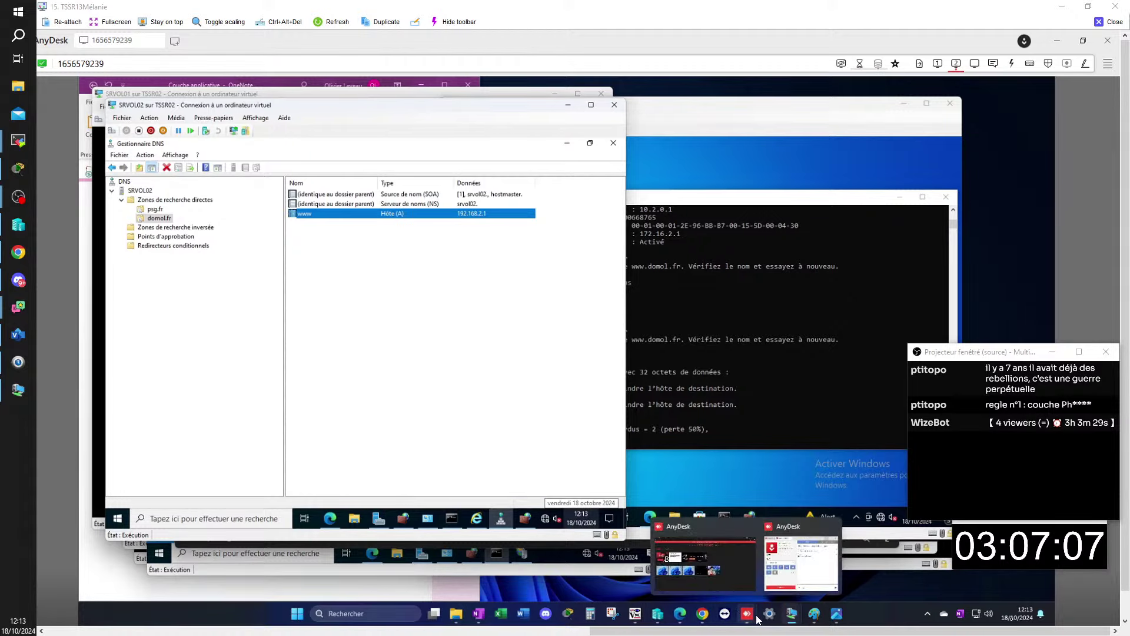
mouse_move(792, 615)
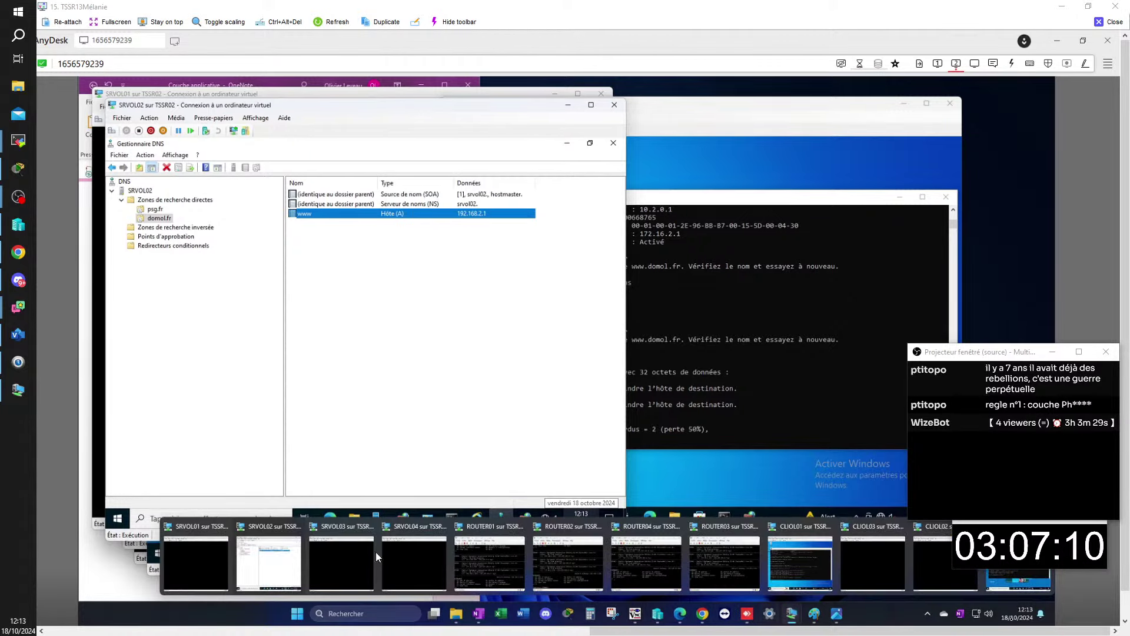
click(221, 559)
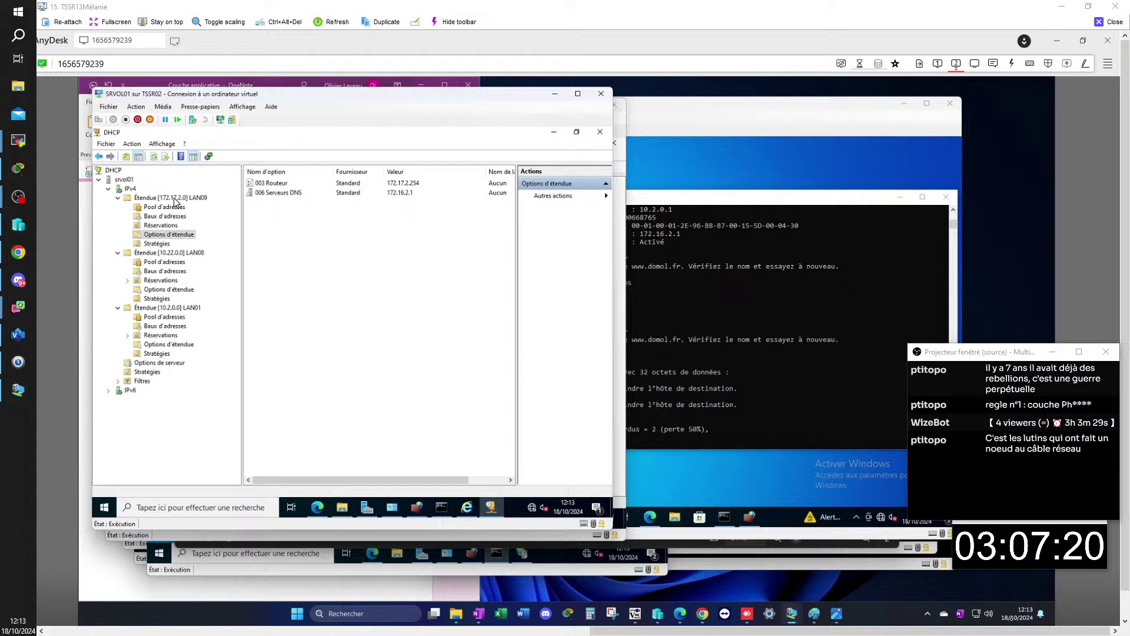
Check which virtual switch CLIOL01's network adapter uses in its virtual machine settings, and close the settings.
click(776, 166)
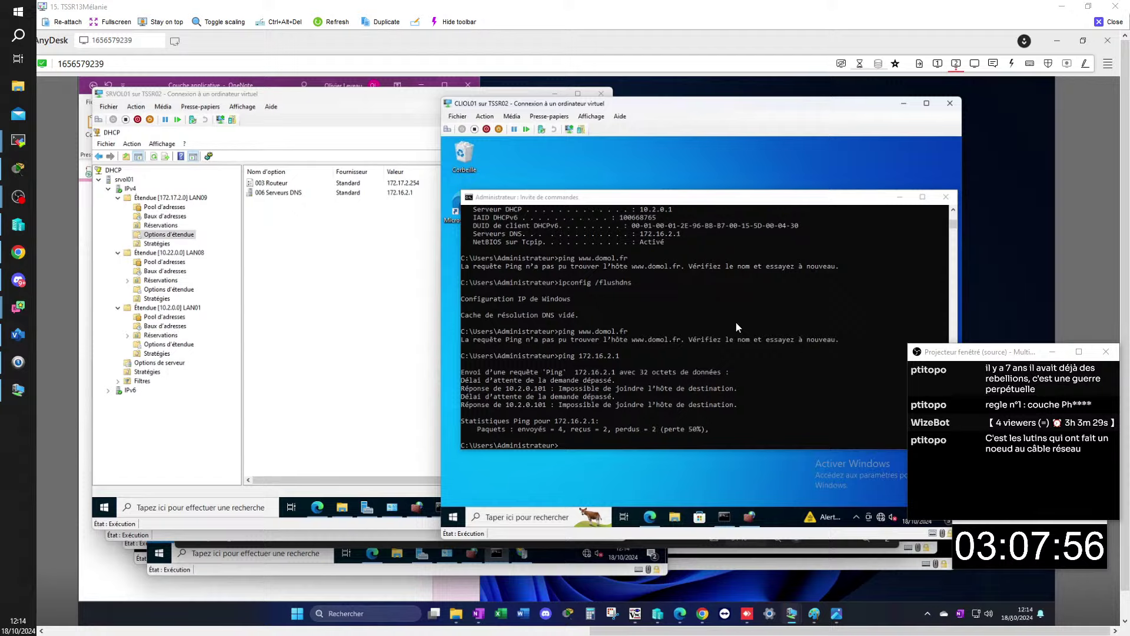
click(457, 116)
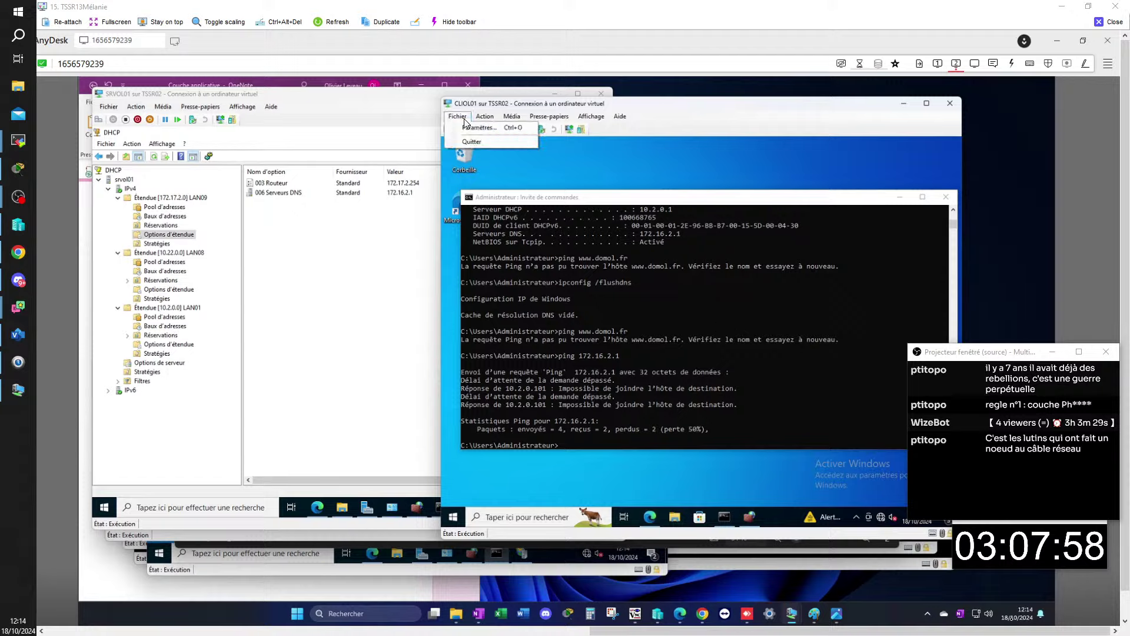
click(472, 129)
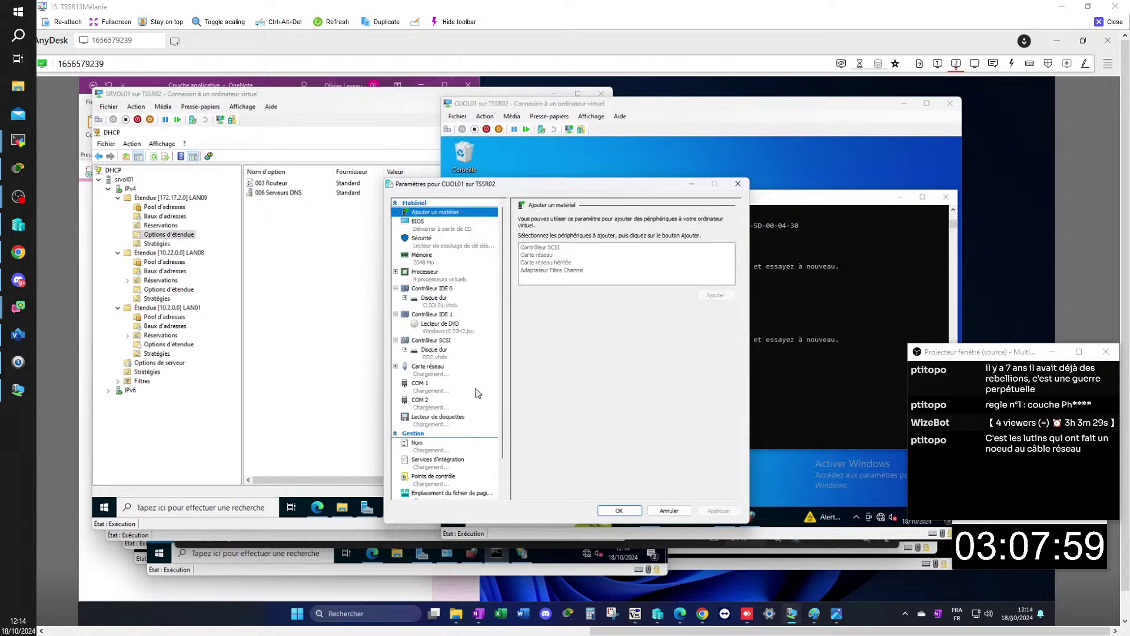
click(436, 369)
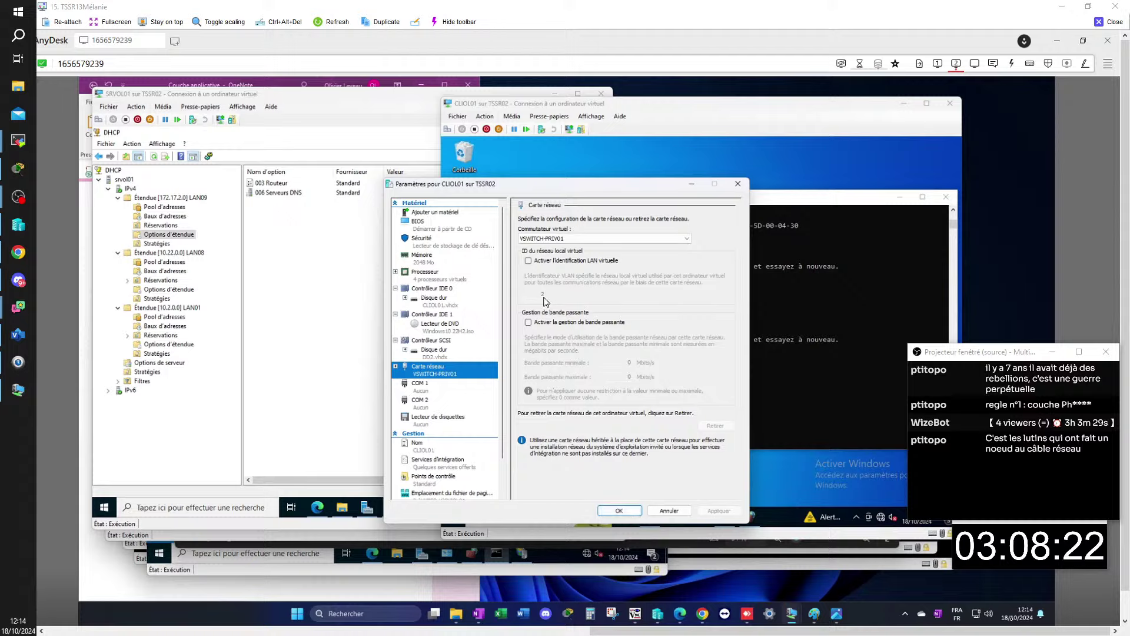
click(616, 512)
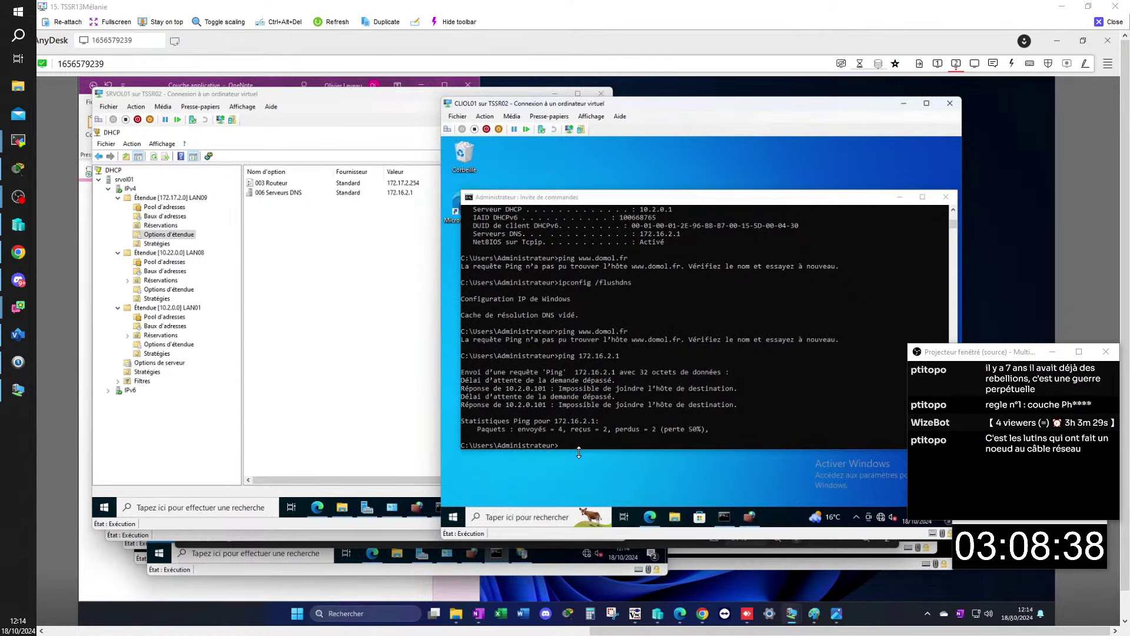
Display CLIOL01's full IP configuration with ipconfig /all to check its default gateway and DNS server.
click(599, 193)
text(ipconfig)
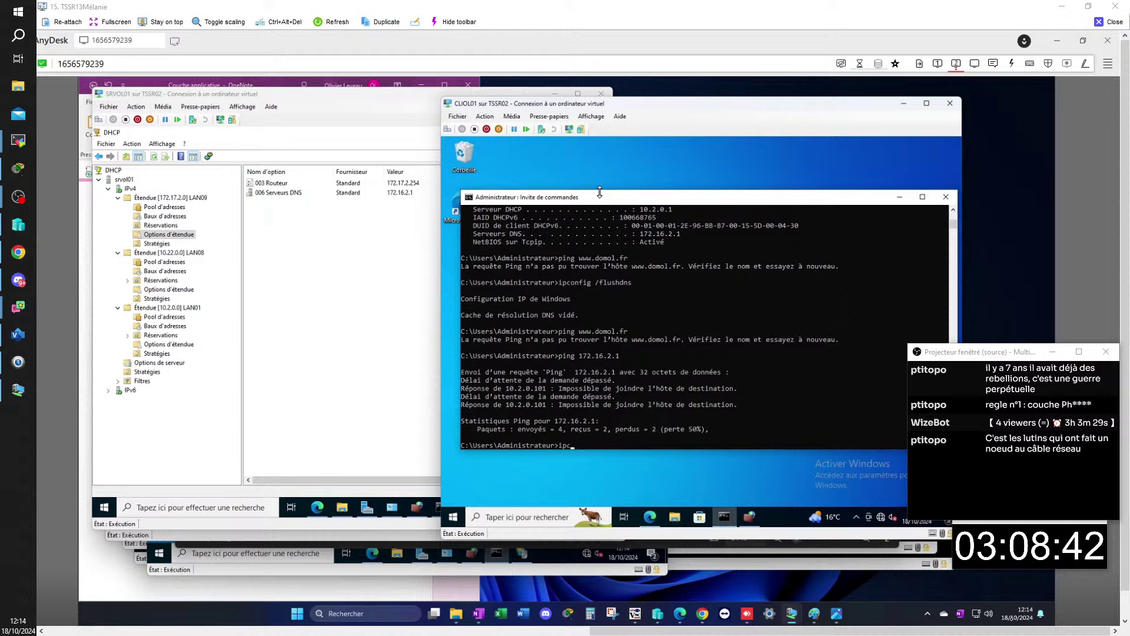
text( /all)
key(Return)
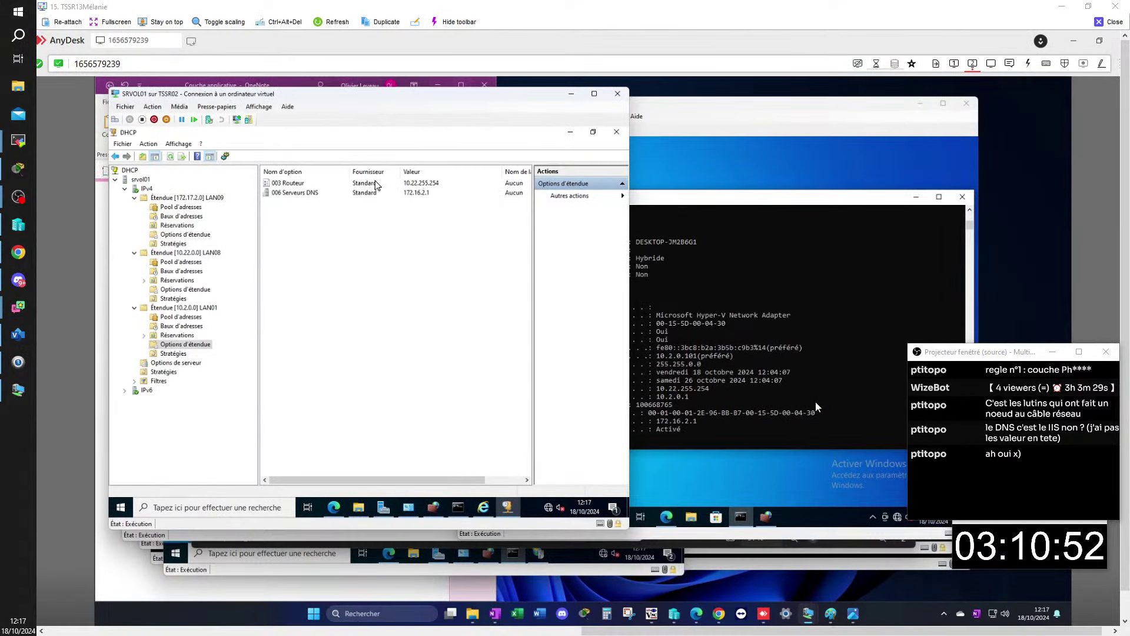
Set the 003 Router option of the LAN01 DHCP scope on SRVOL01 to 10.2.255.254.
click(289, 185)
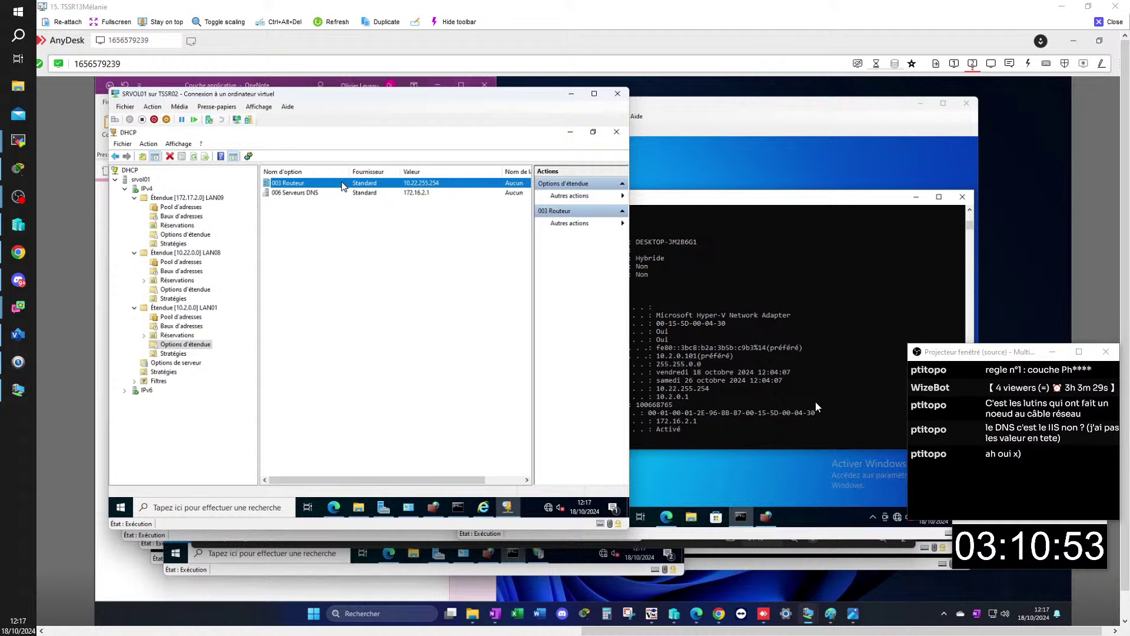
right_click(311, 183)
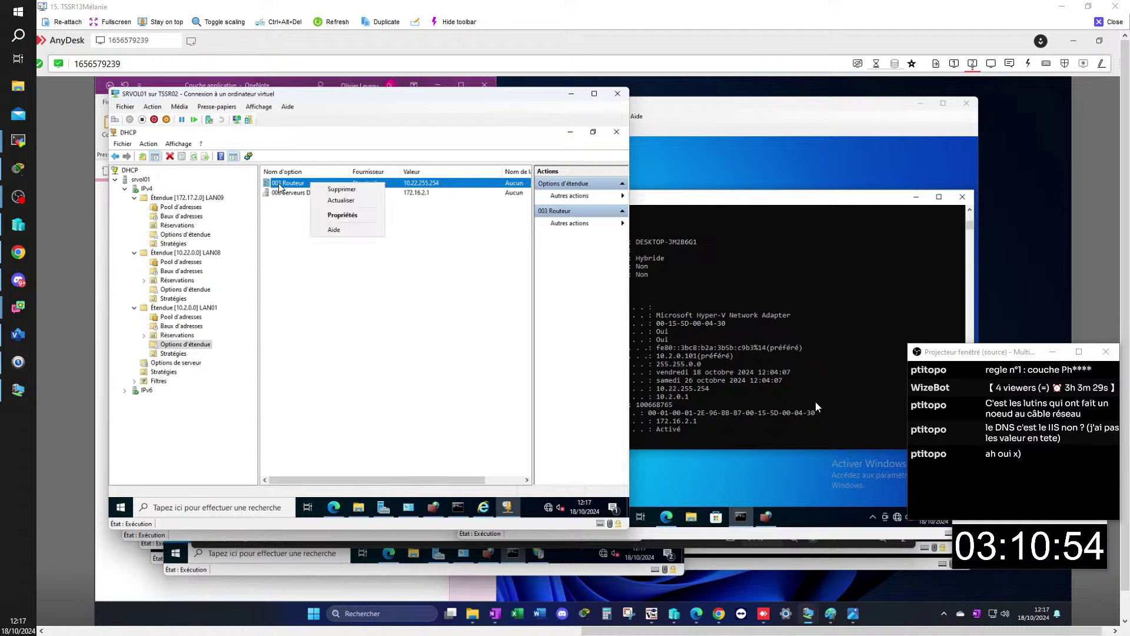
right_click(187, 345)
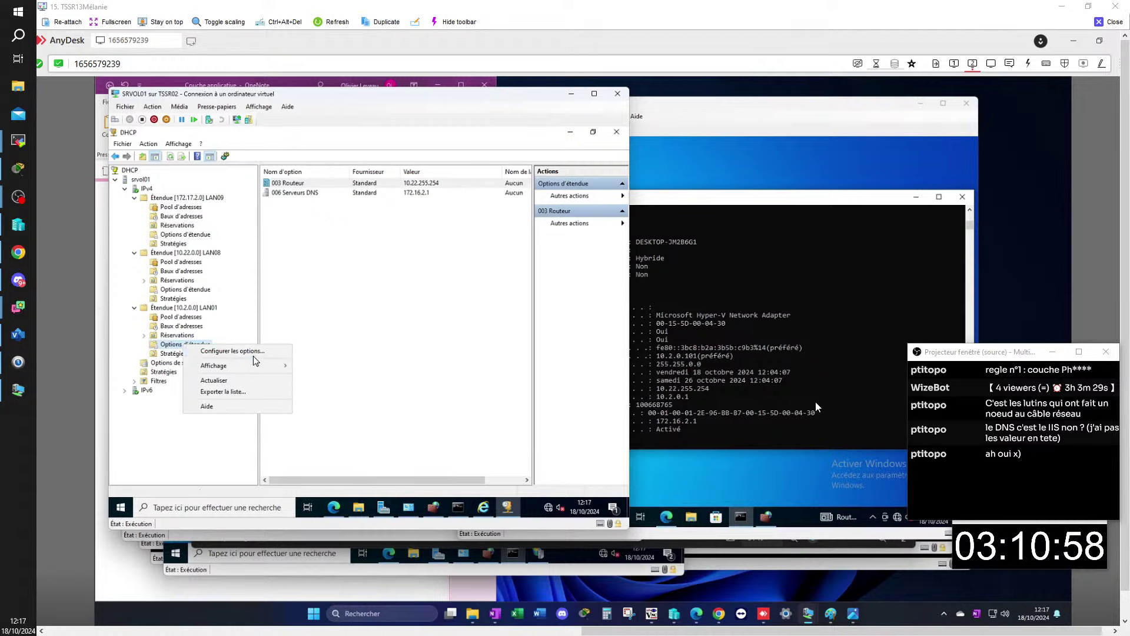
click(233, 352)
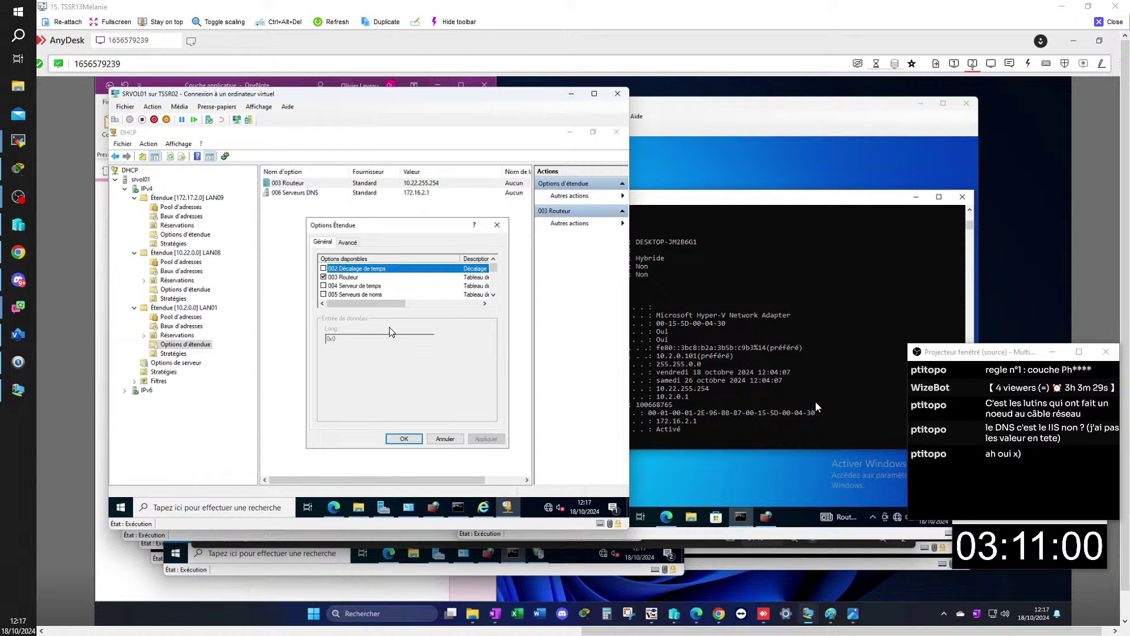
click(343, 277)
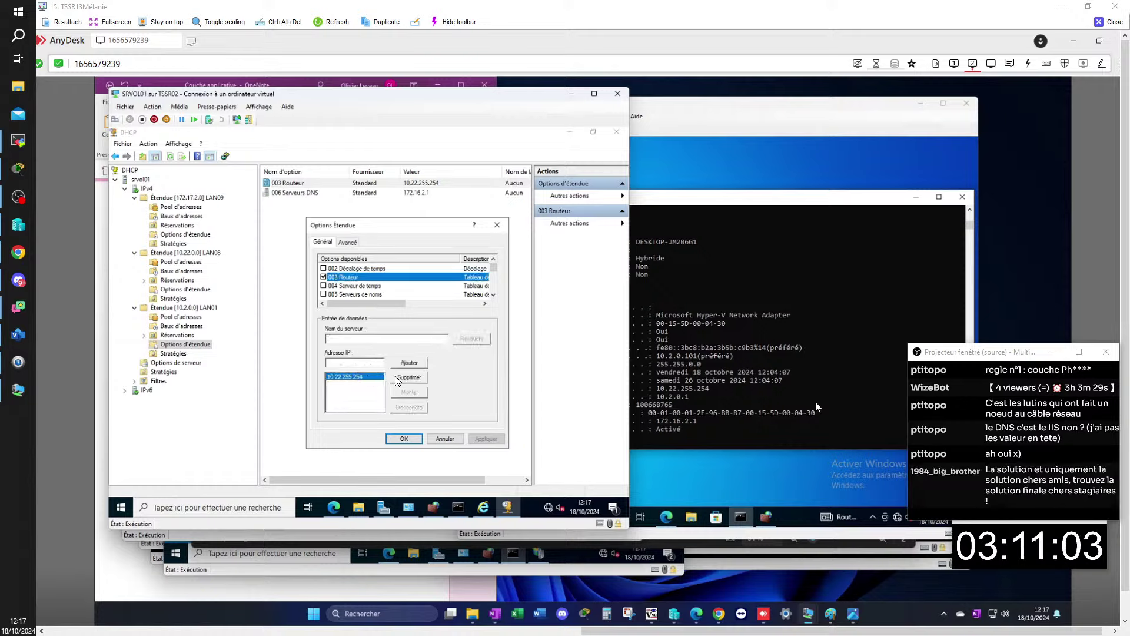
click(399, 379)
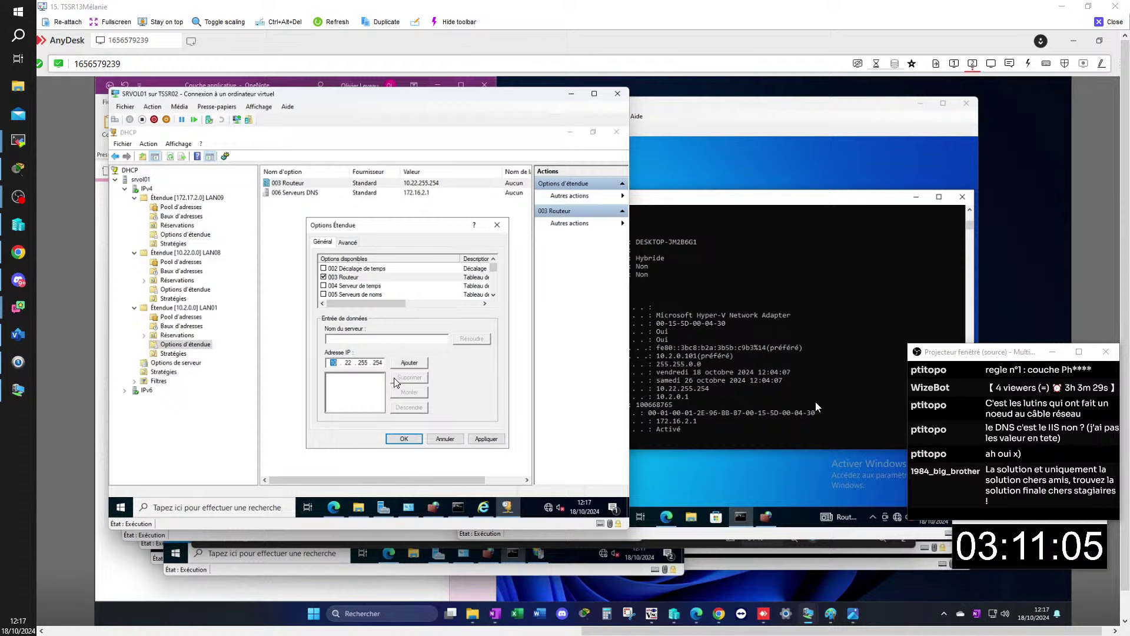
click(351, 363)
key(BackSpace)
click(412, 364)
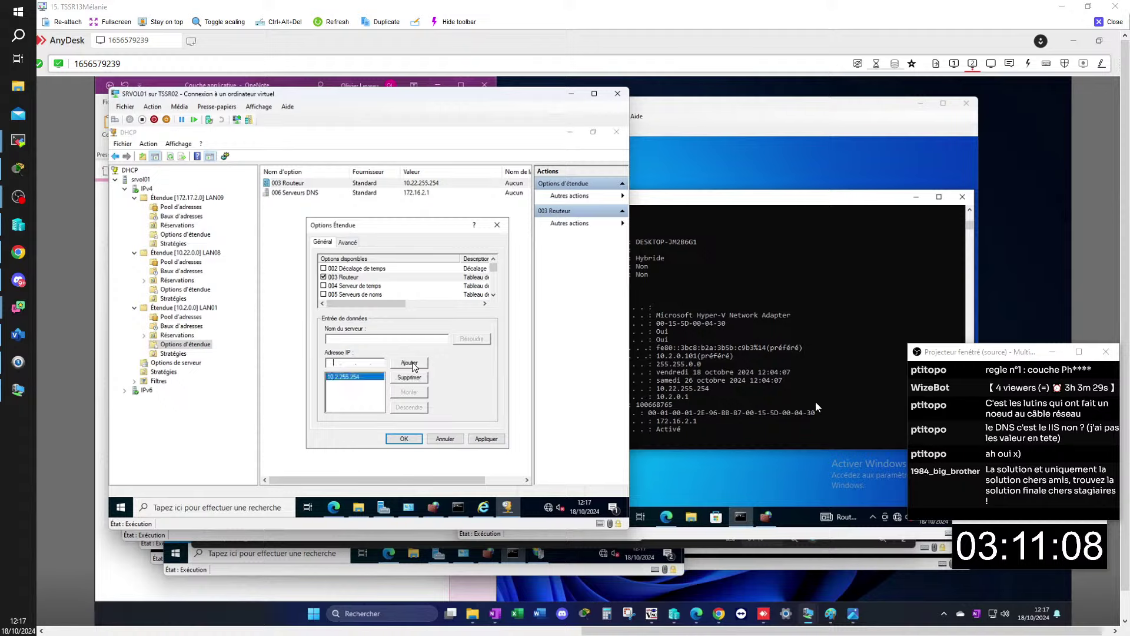
click(403, 439)
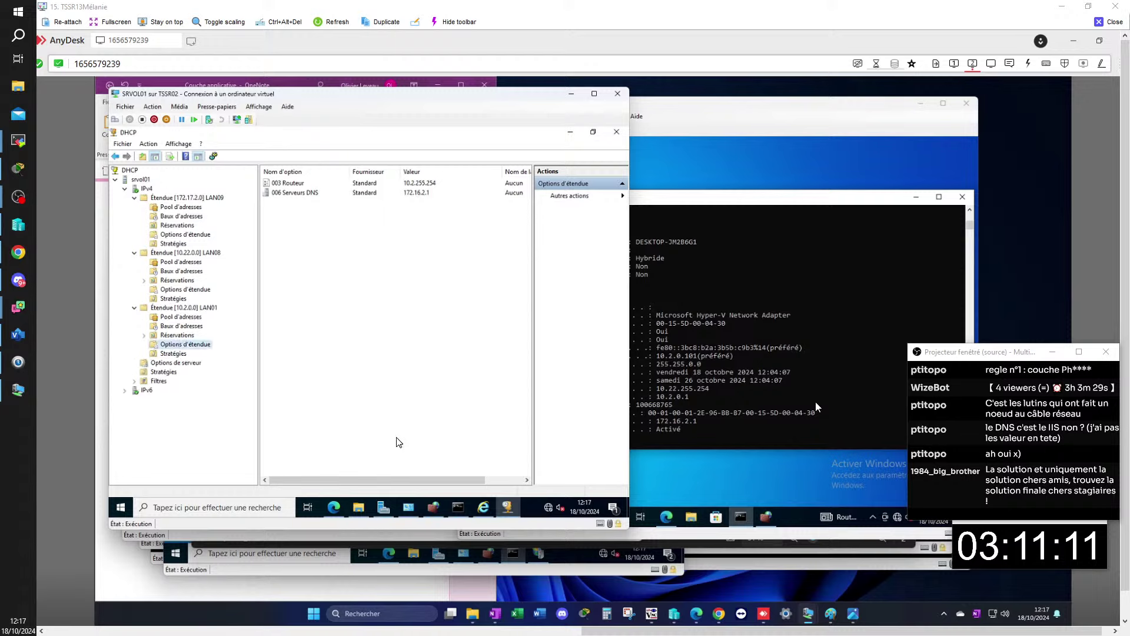
Run ipconfig /all again on CLIOL01 to check the default gateway against the changed DHCP scope option.
click(783, 198)
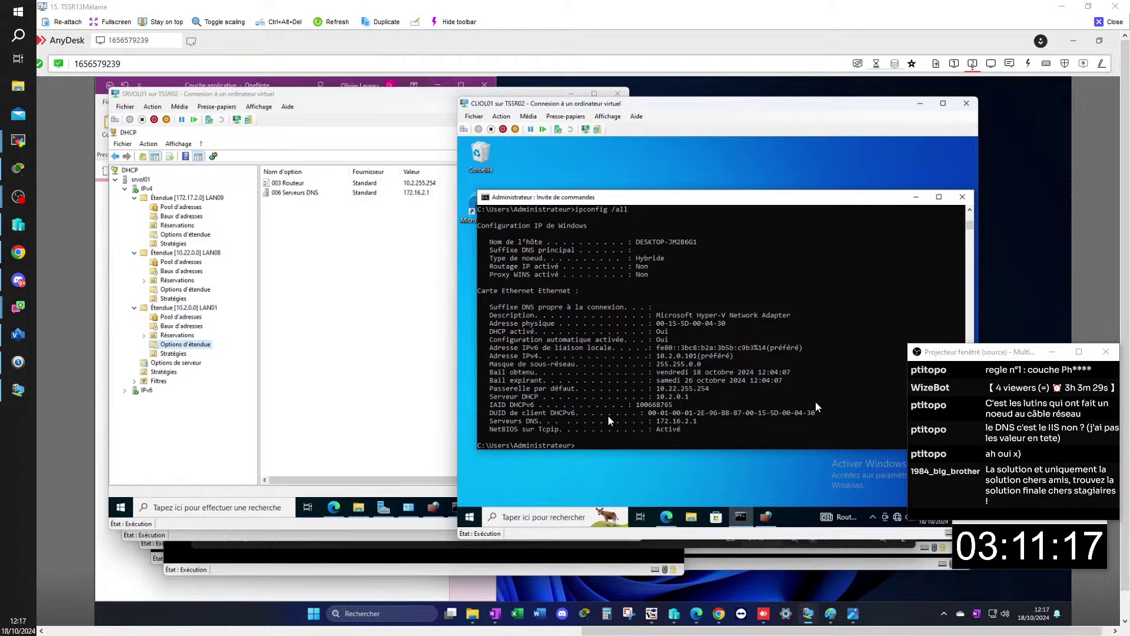
text(ipconfig /all)
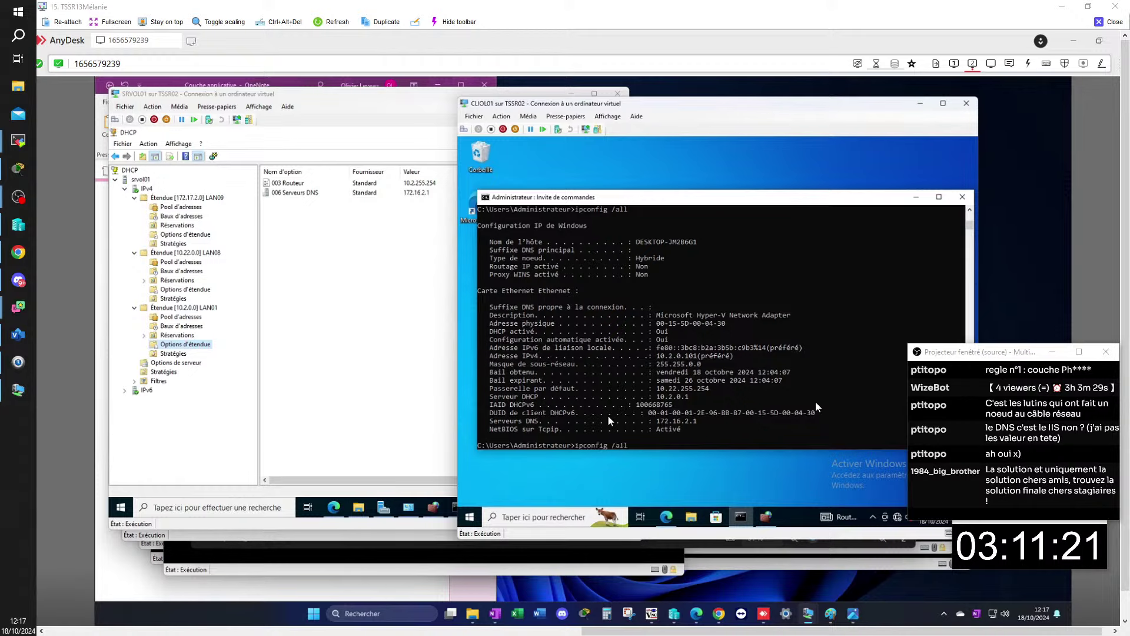
key(Return)
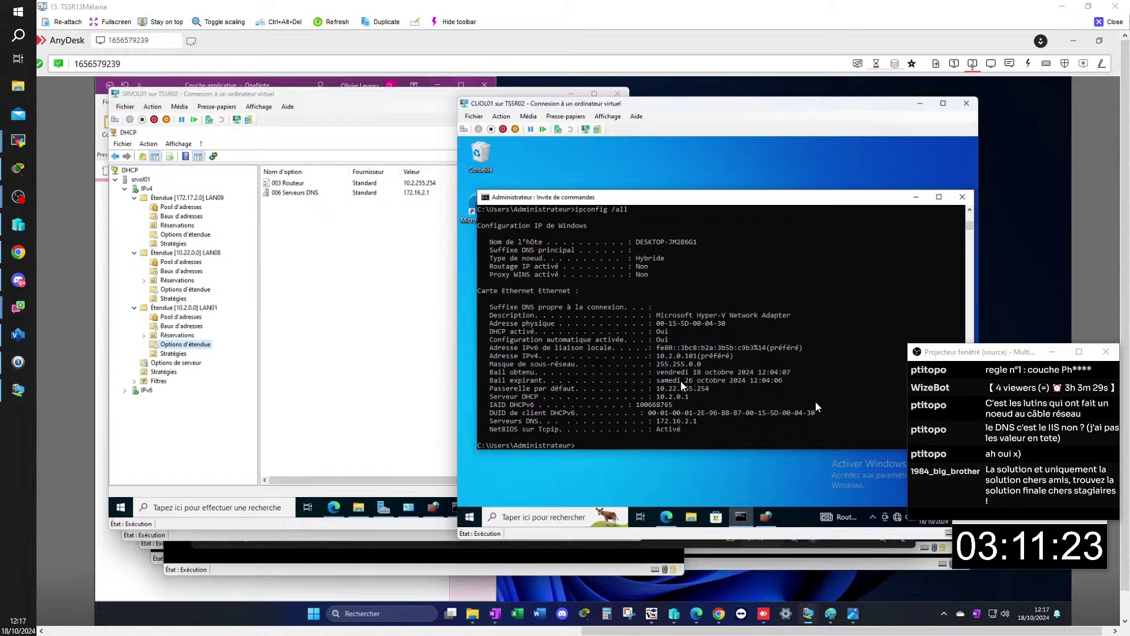
text(ping www.domo)
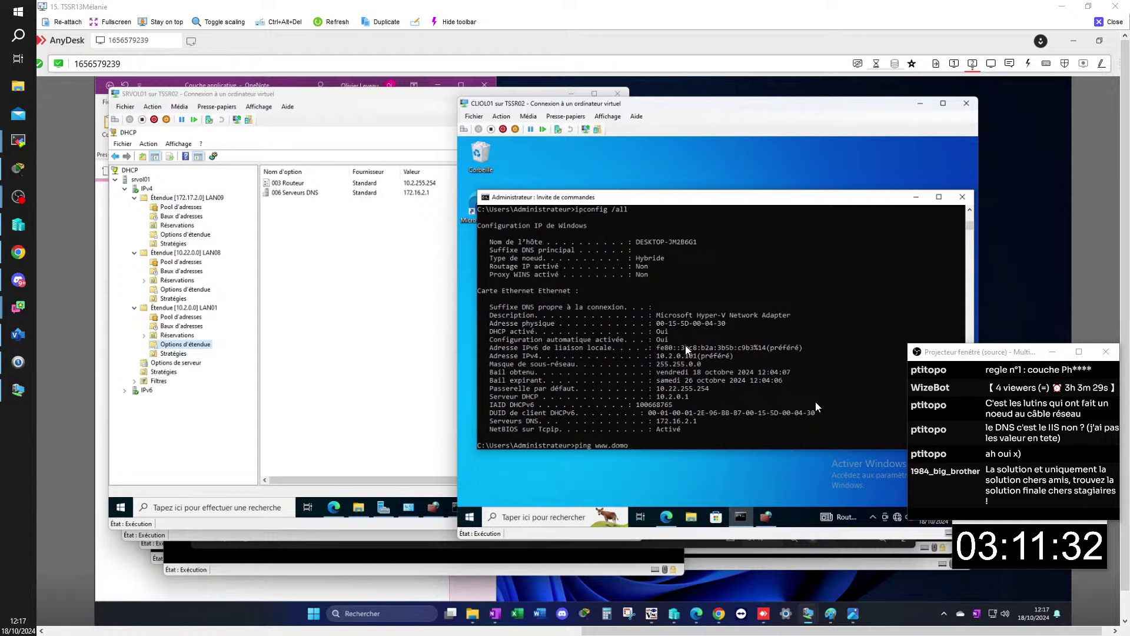
text(l.fr)
key(Return)
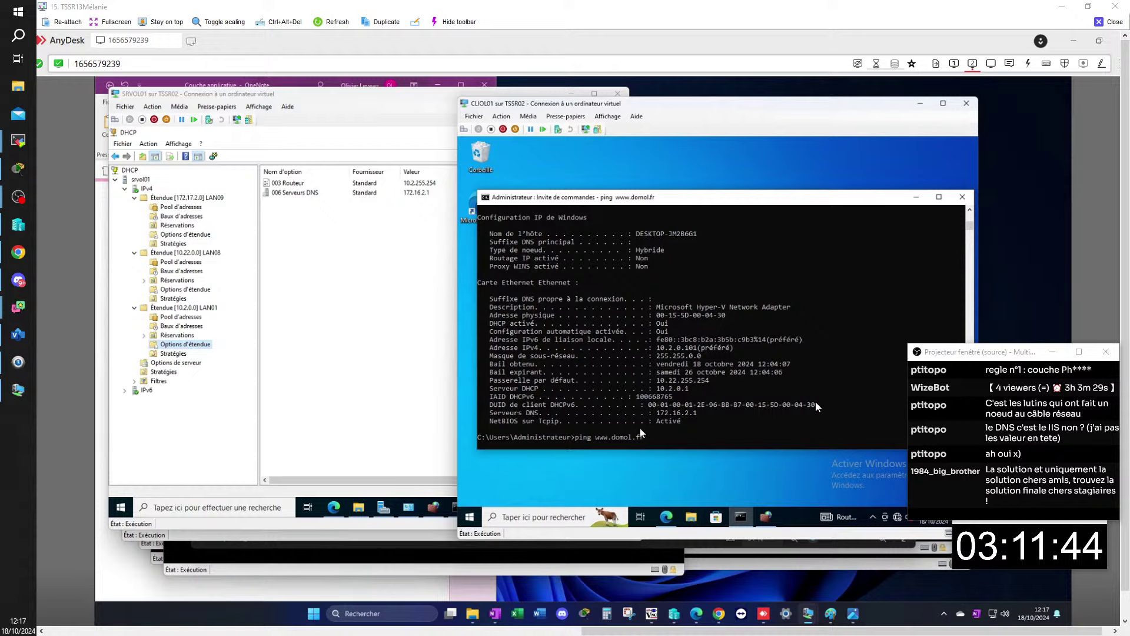
key(ctrl+d)
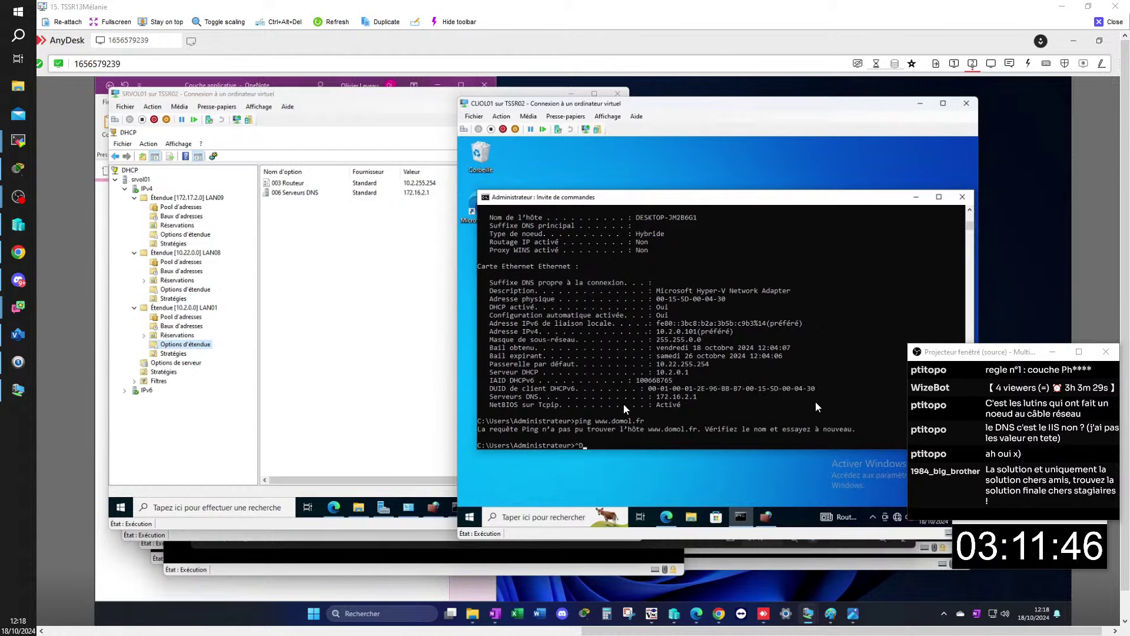
key(BackSpace)
Release and renew CLIOL01's DHCP lease with ipconfig /release && ipconfig /renew, and allow other devices on Réseau 4 to discover it.
text(ip)
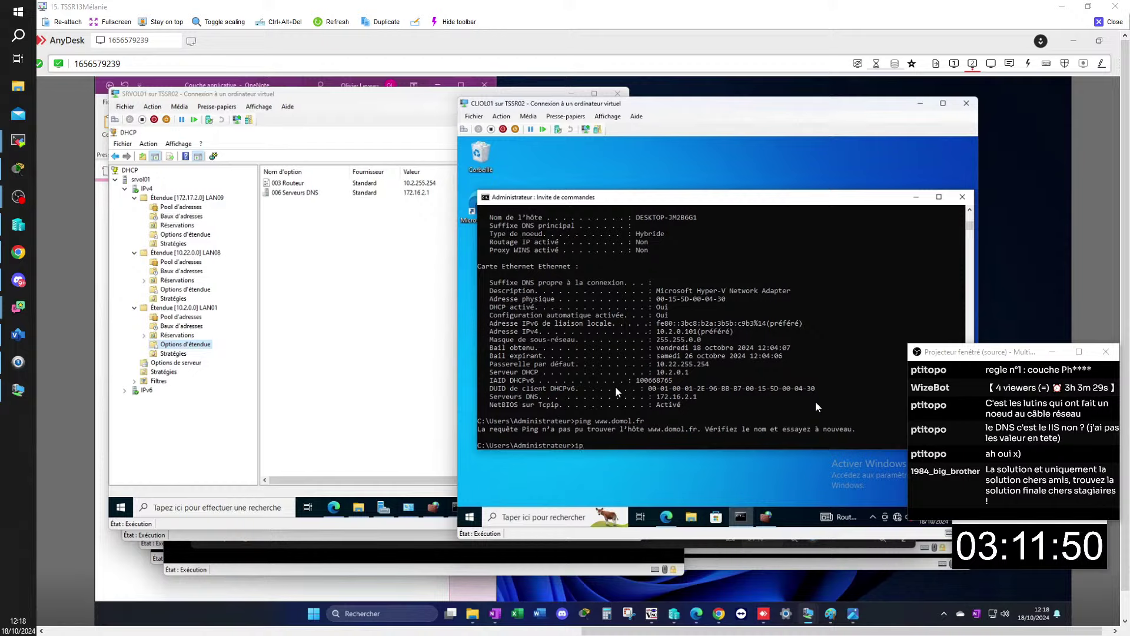
key(BackSpace)
key(BackSpace)
key(Up)
key(Up)
key(Up)
key(Up)
text(/release )
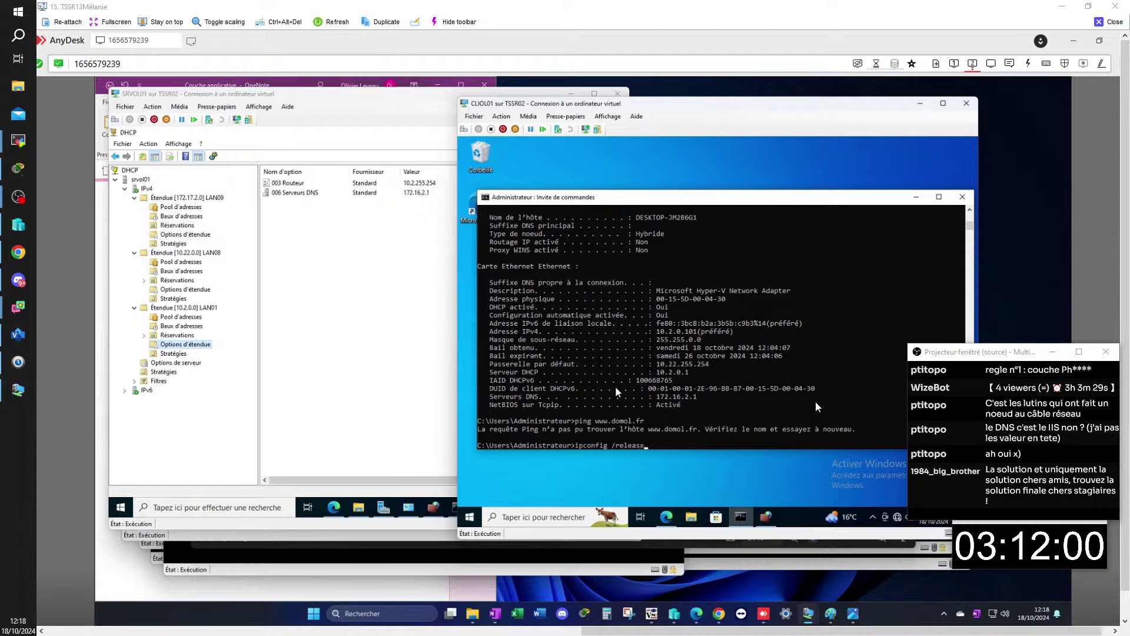
text(&& ipconfig)
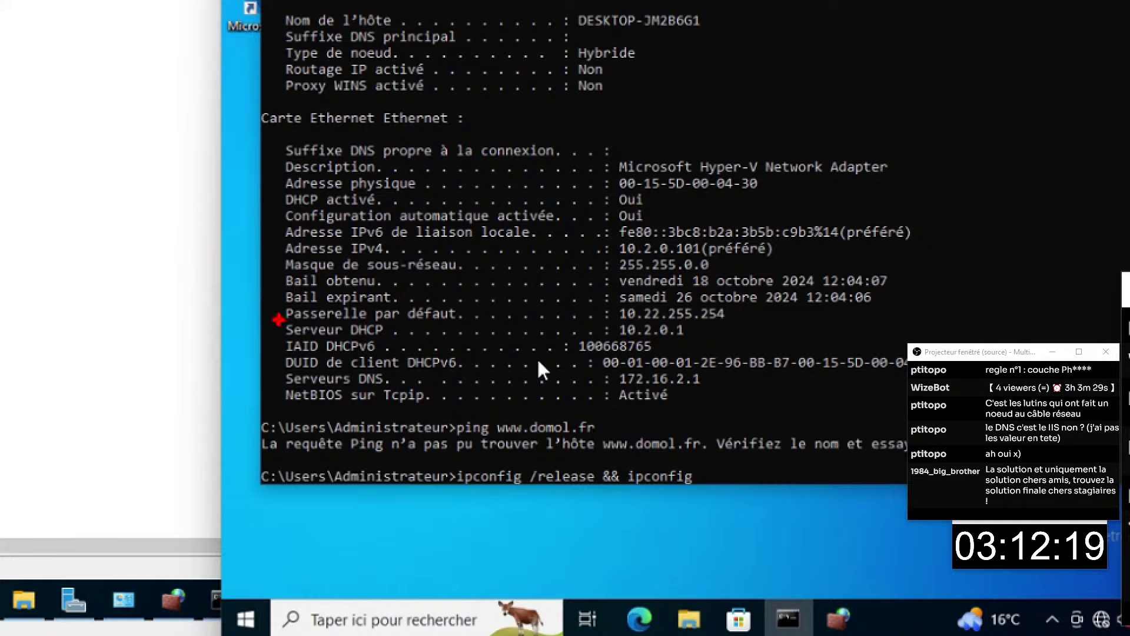
mouse_move(278, 319)
mouse_down()
mouse_move(376, 335)
mouse_move(736, 340)
mouse_up()
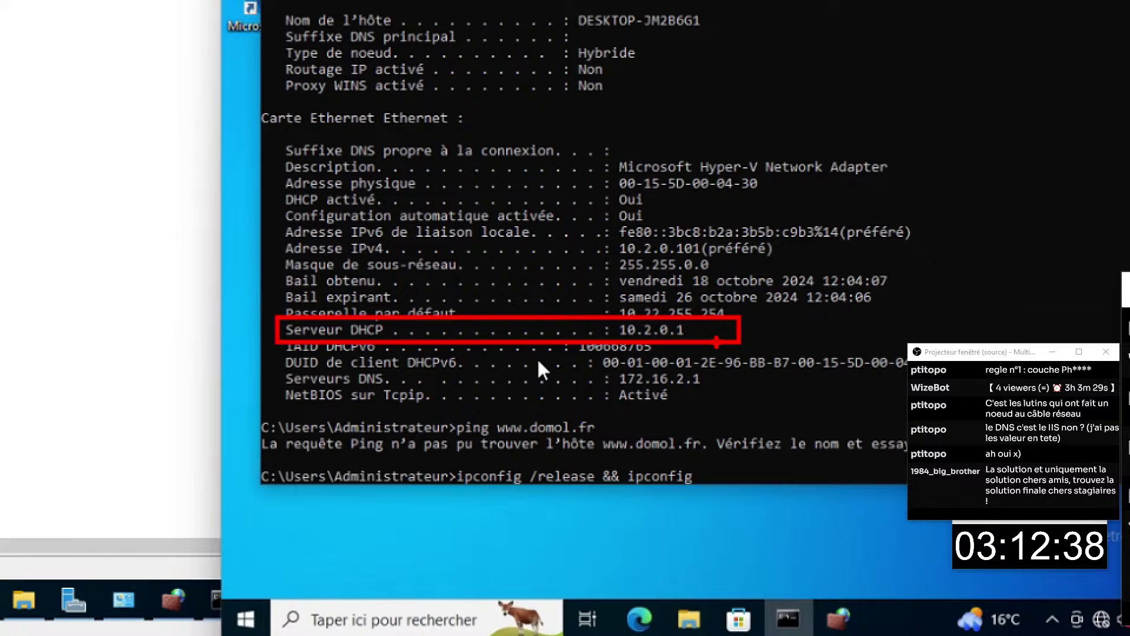
drag(600, 274, 645, 302)
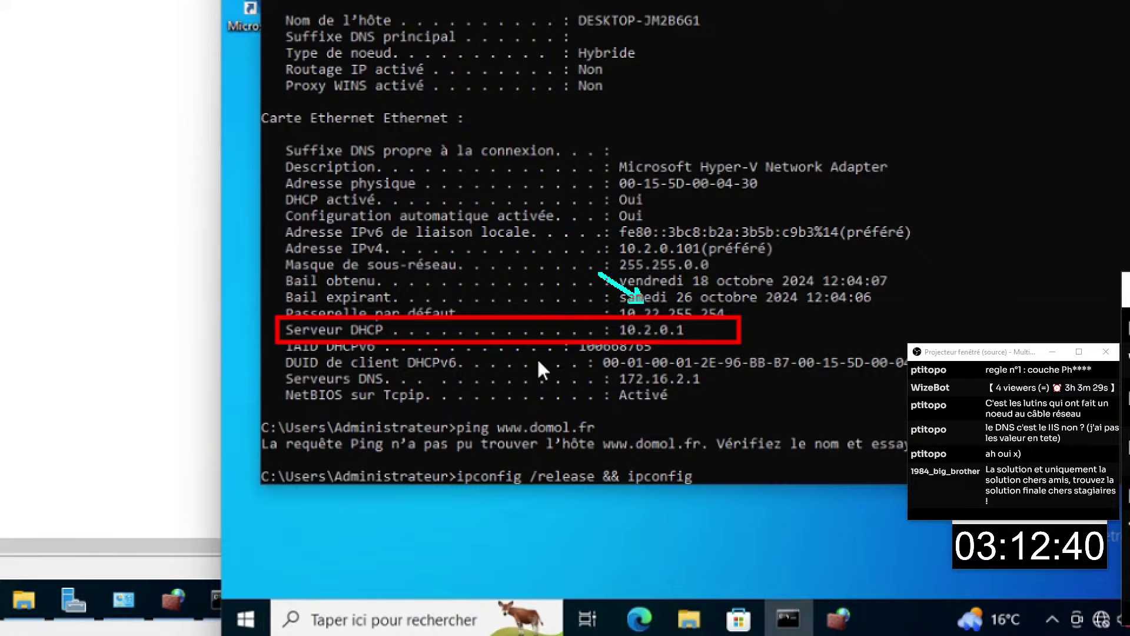
text(/renew)
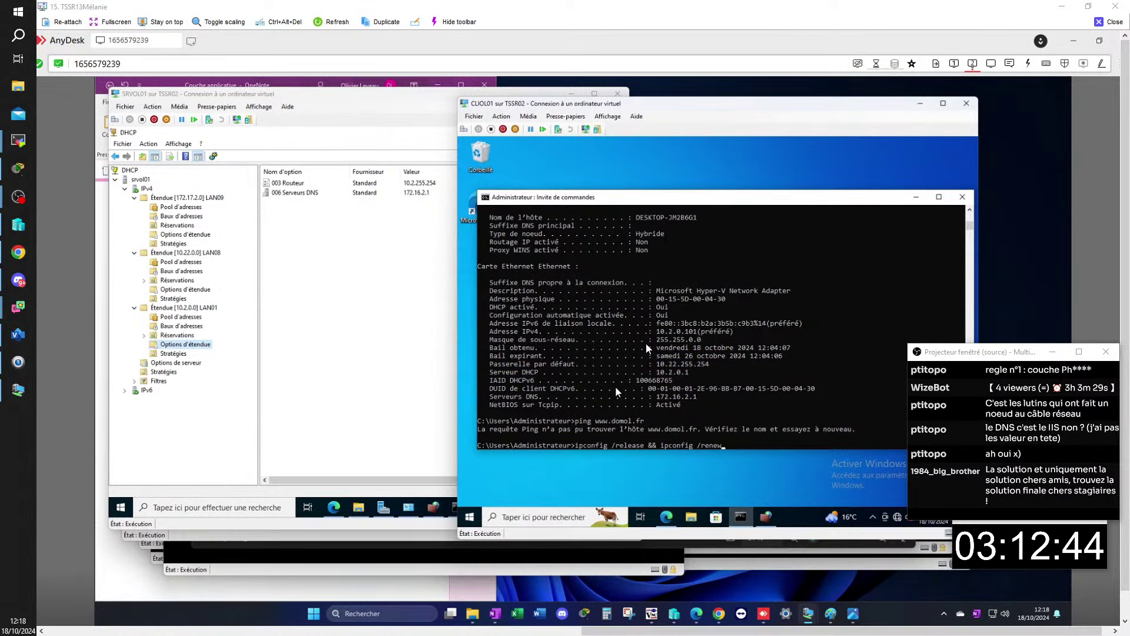
key(Return)
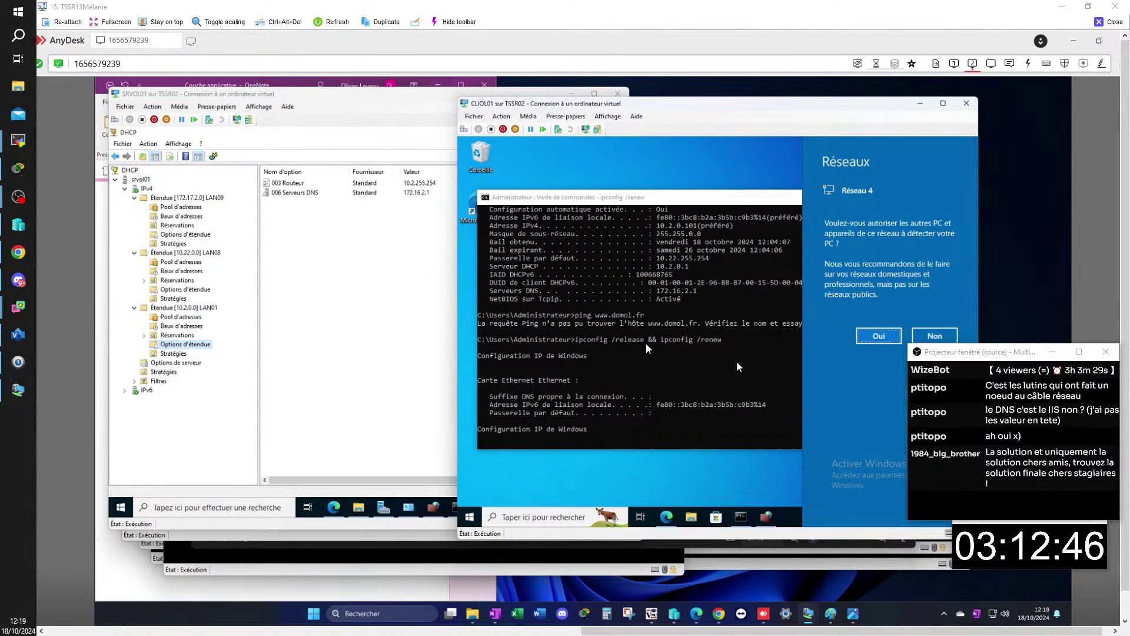
click(886, 337)
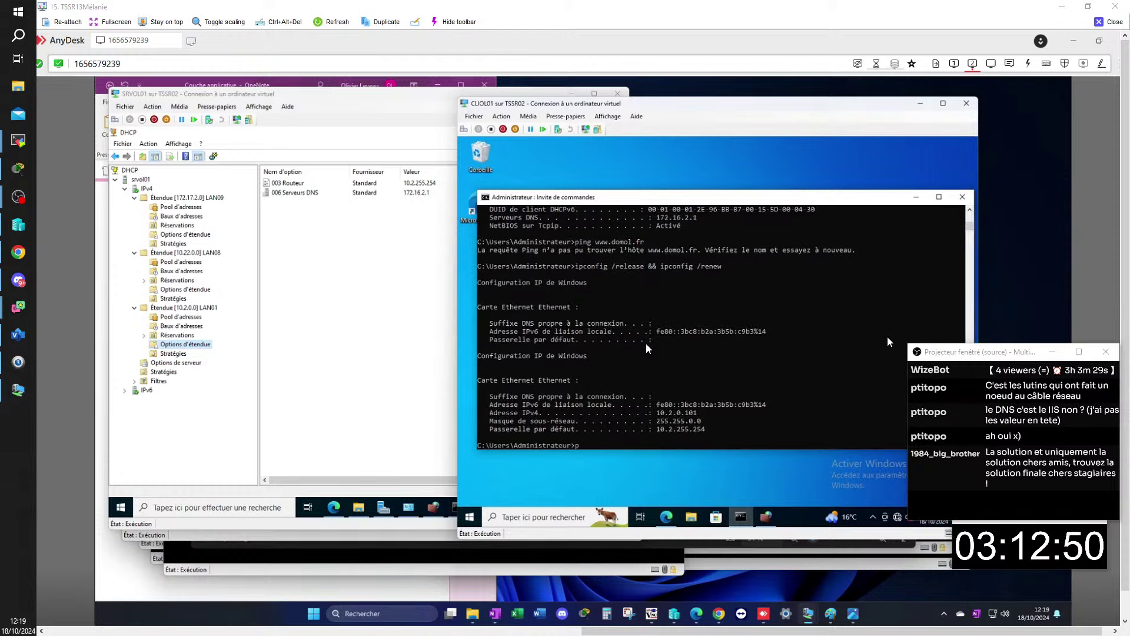
Ping the DNS server 172.16.2.1 from CLIOL01 to check that it is reachable.
text(ping www.domol.fr)
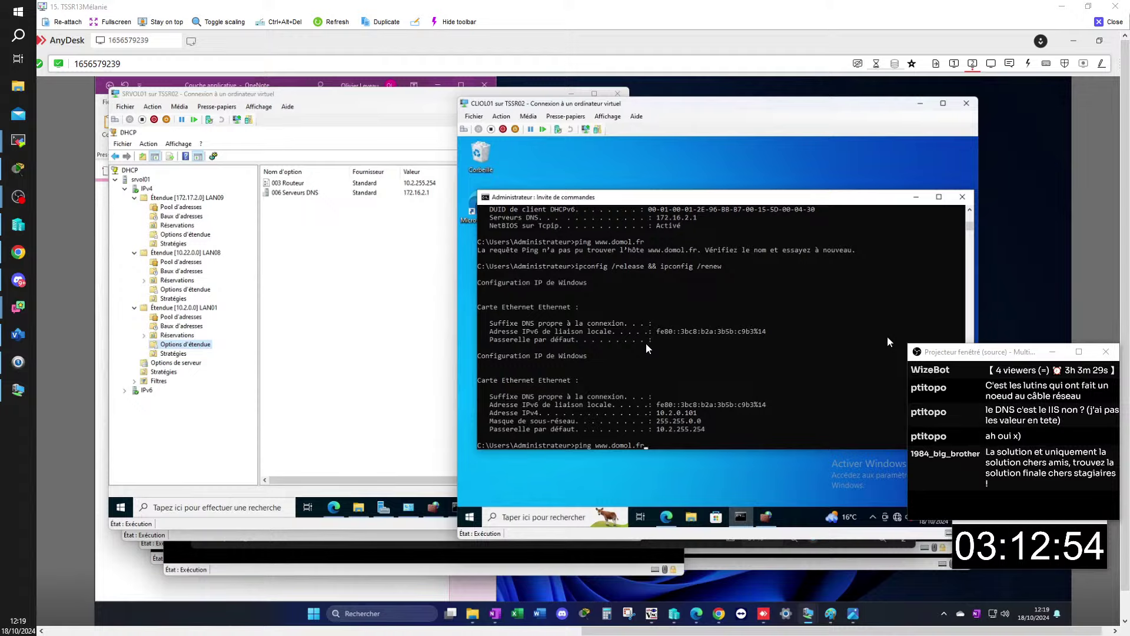
key(BackSpace)
key(BackSpace)
key(BackSpace)
key(BackSpace)
key(BackSpace)
key(BackSpace)
key(BackSpace)
key(BackSpace)
key(BackSpace)
key(BackSpace)
key(BackSpace)
key(BackSpace)
text(172.16.2.)
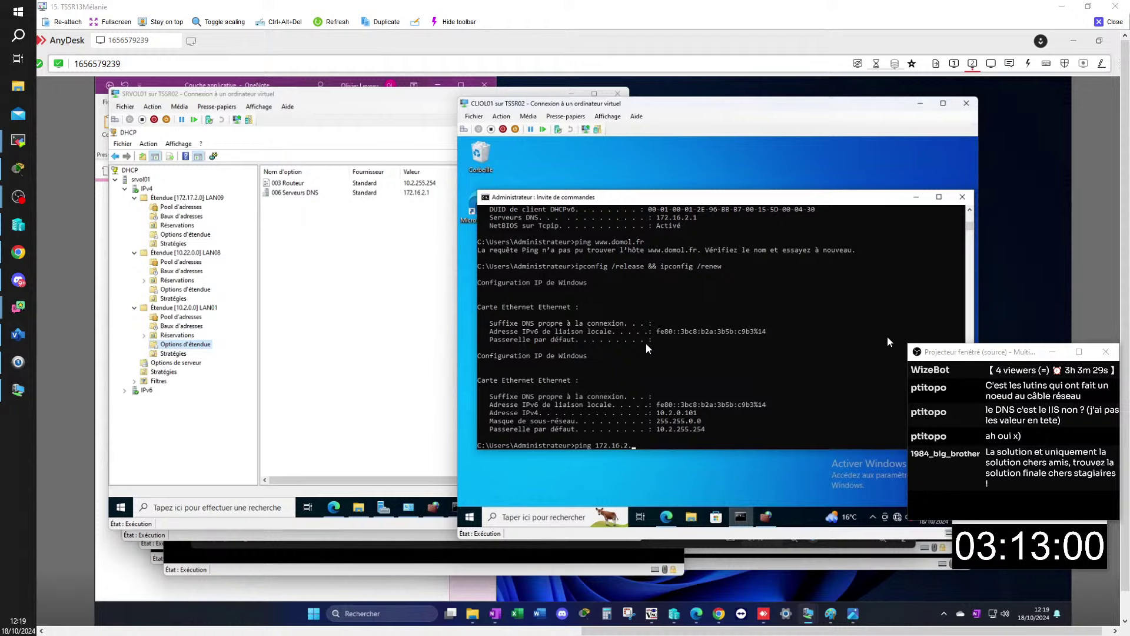
text(1)
key(Return)
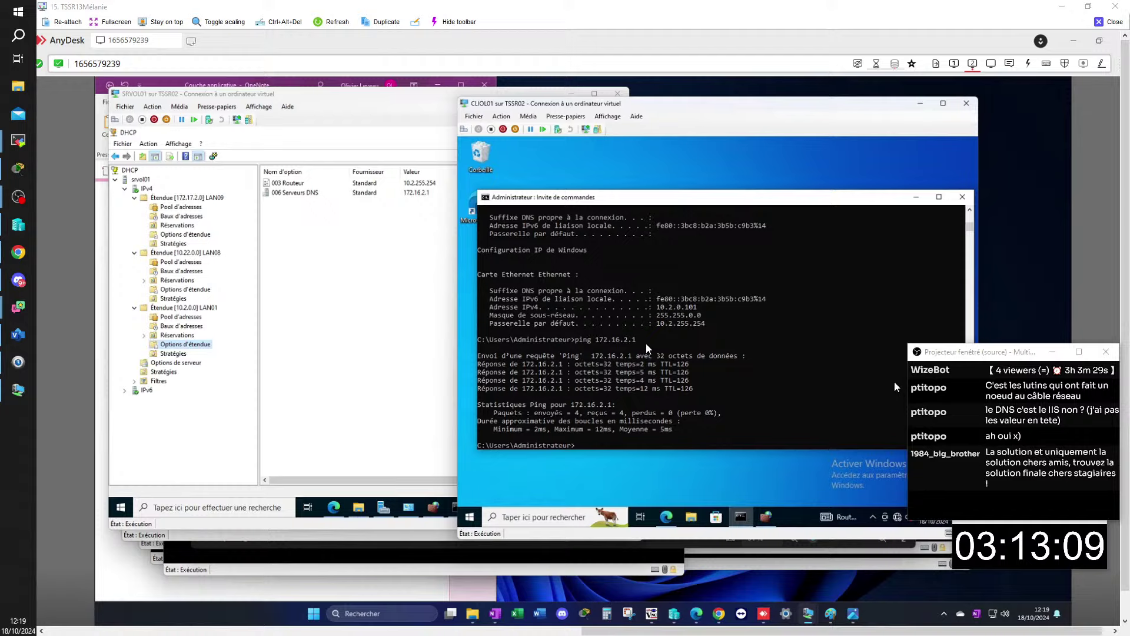
text(ping www.domol.fr)
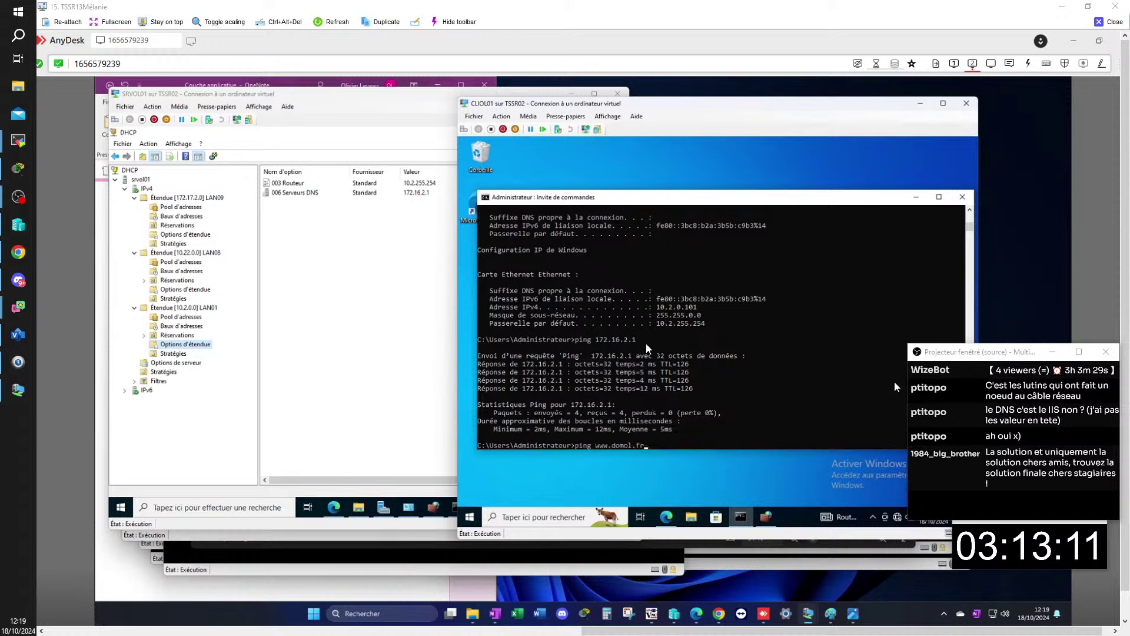
key(Return)
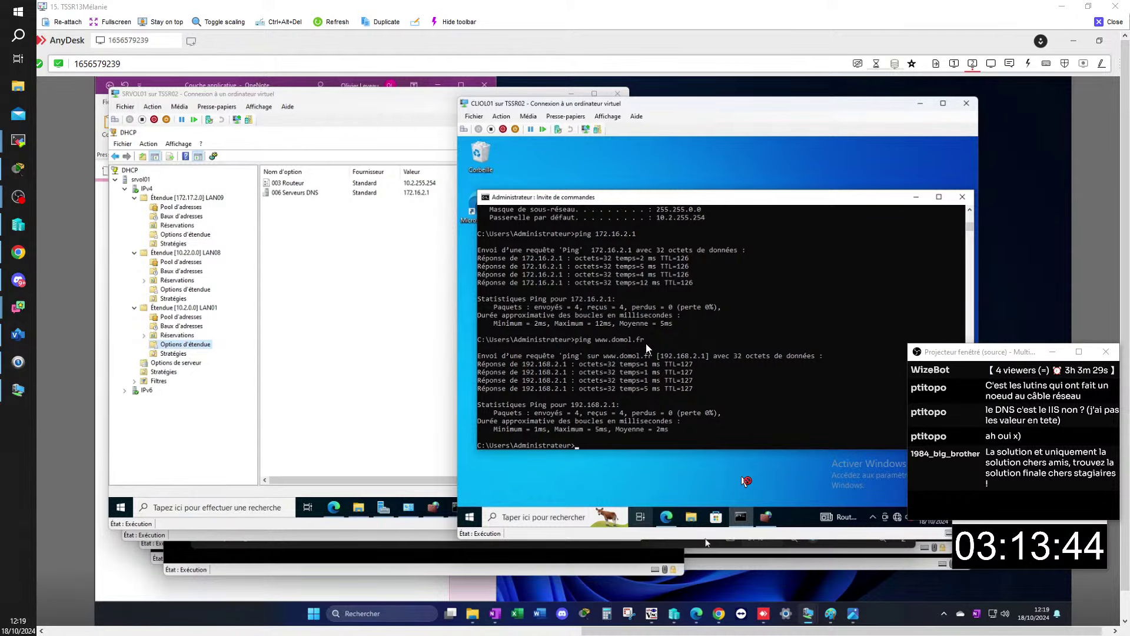
click(676, 519)
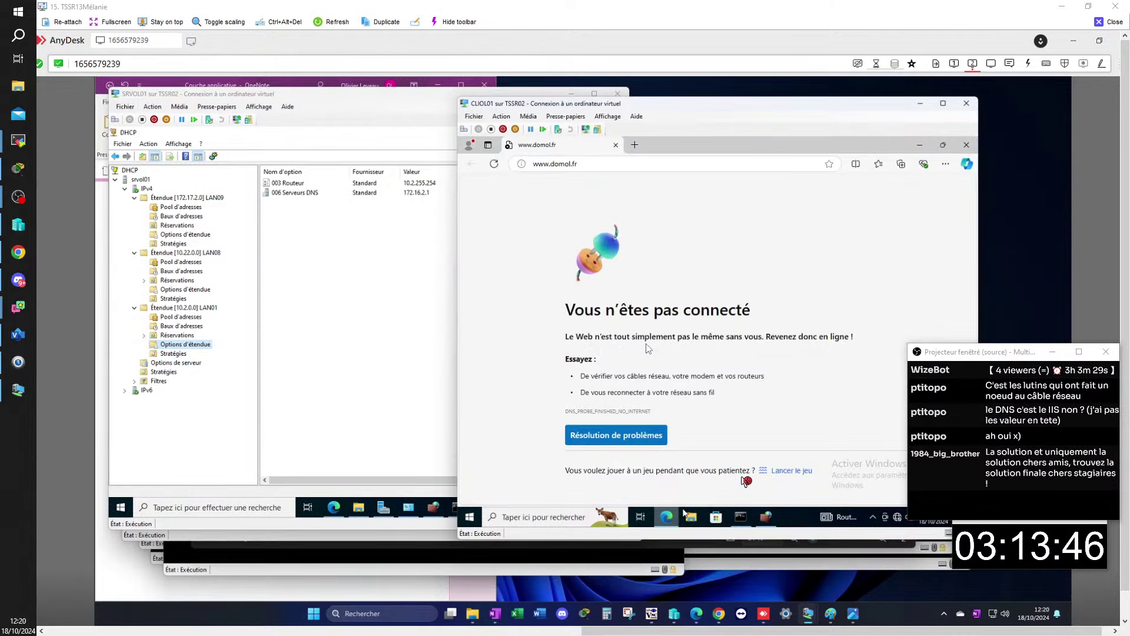
click(494, 163)
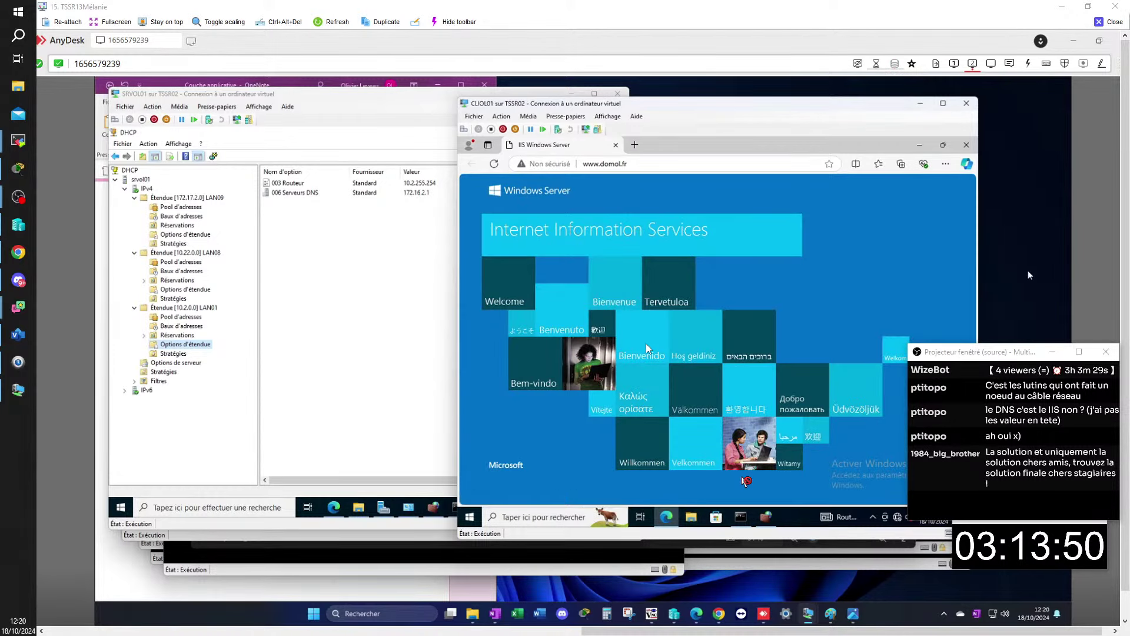
mouse_move(839, 517)
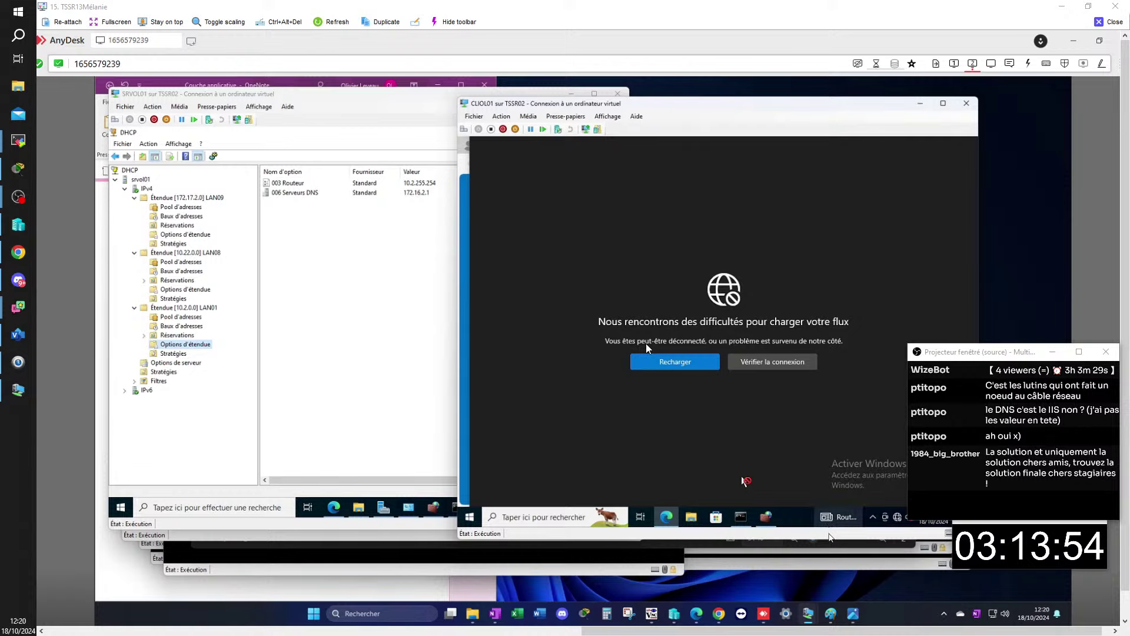
click(667, 518)
click(667, 518)
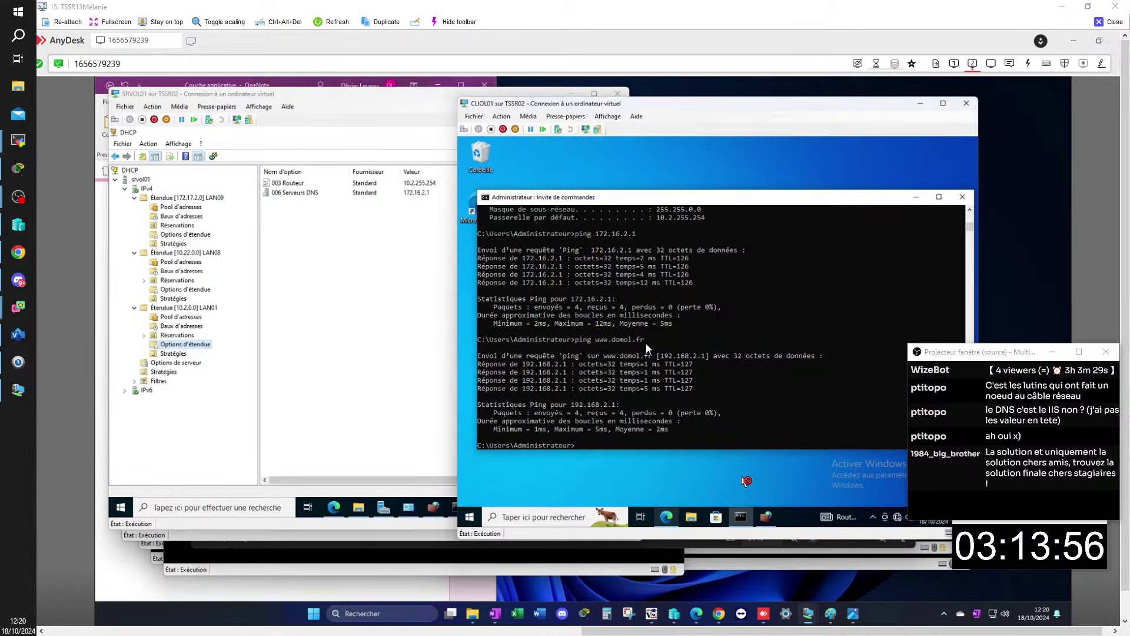
End the AnyDesk connection, dismiss its closing dialog, and close the TSSR13 student's remote-control window.
mouse_move(763, 613)
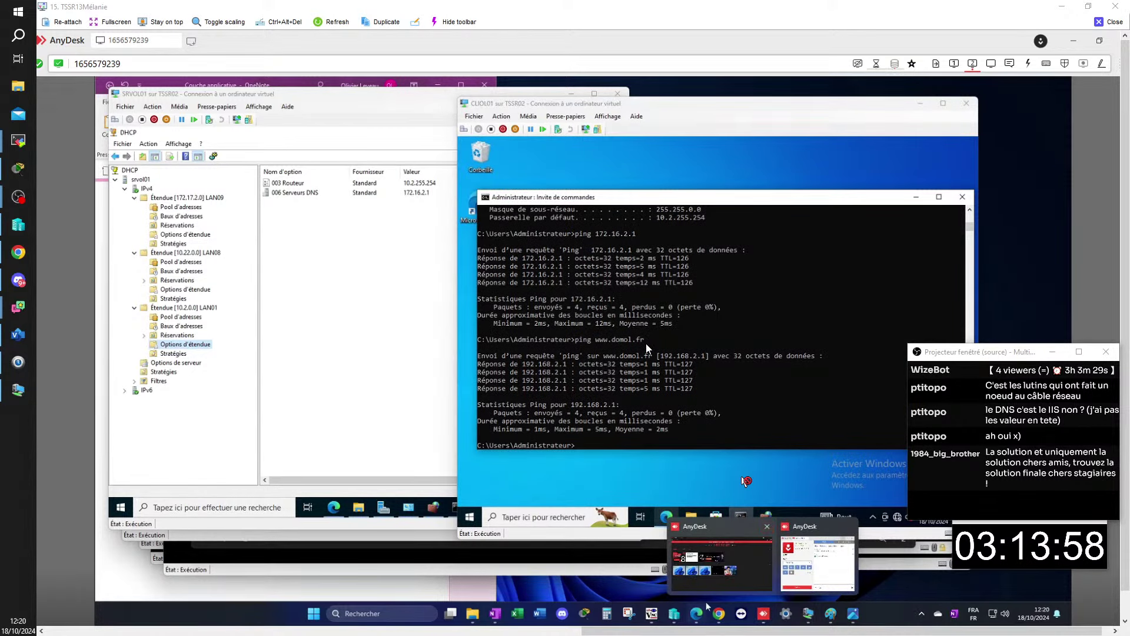
click(721, 556)
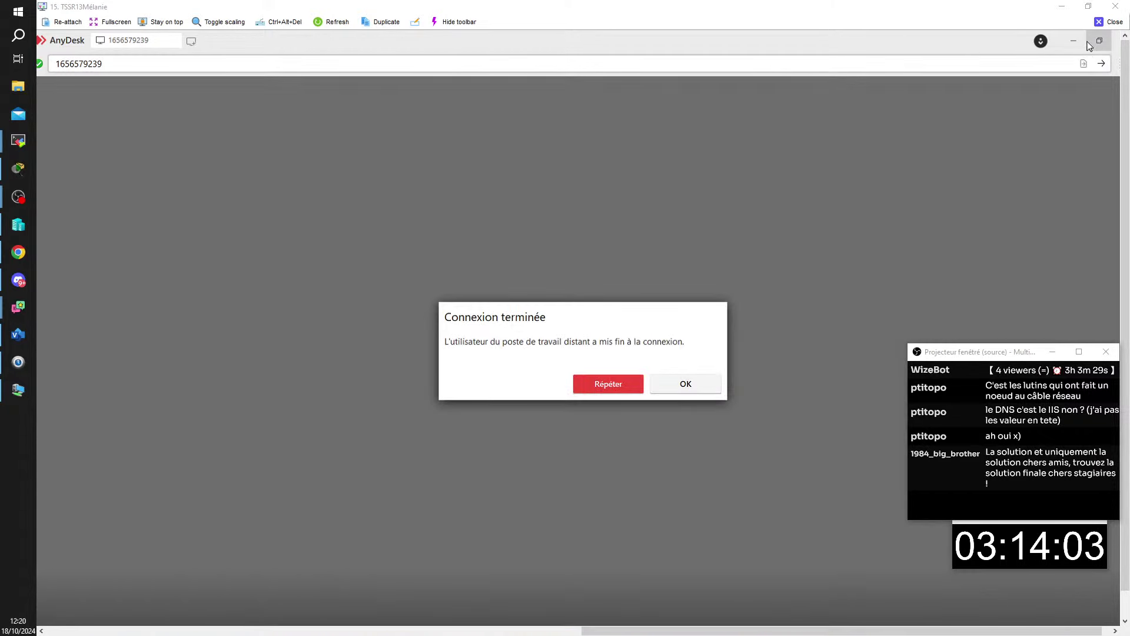
click(686, 383)
click(1107, 22)
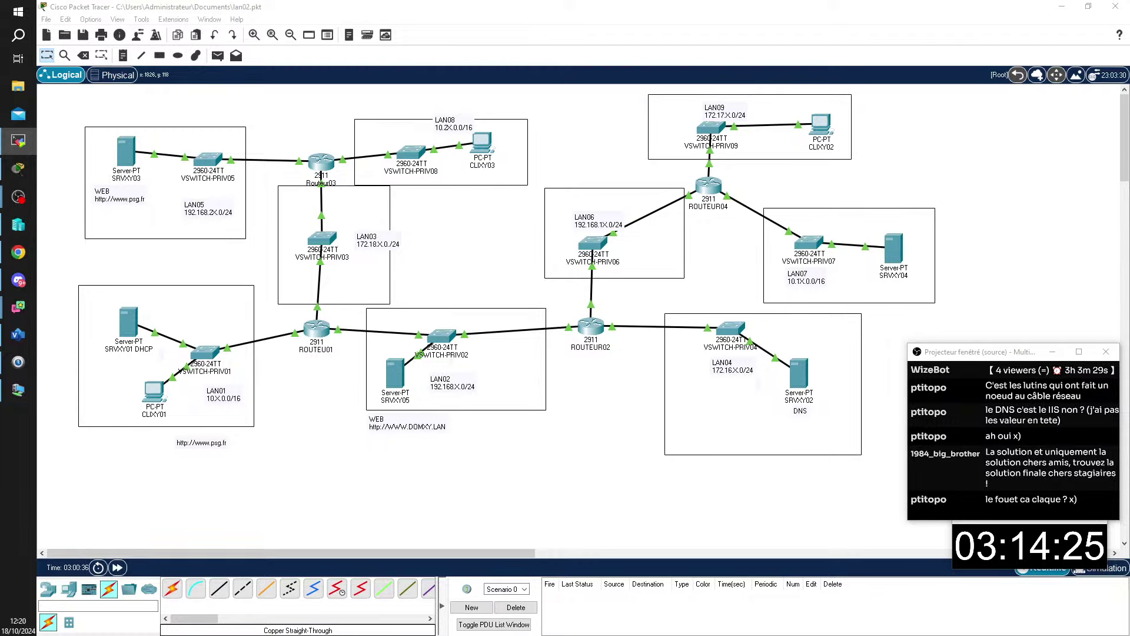
Switch to the TSSR04 remote session, maximize it, and delete the domyg.lan forward lookup zone on SRVYG02.
click(18, 140)
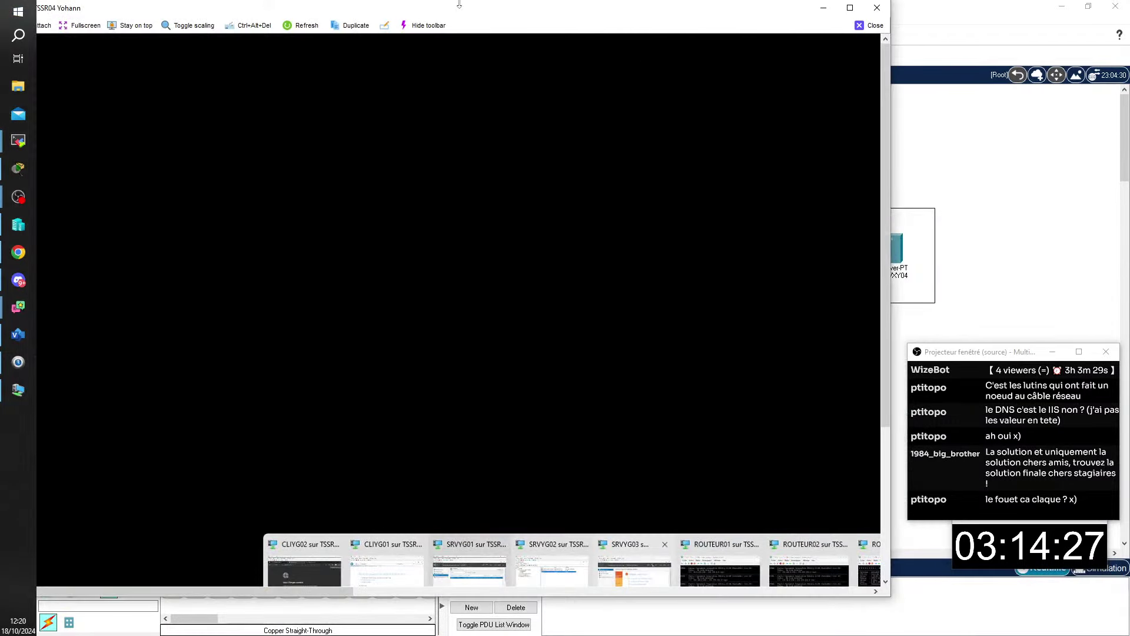
click(849, 8)
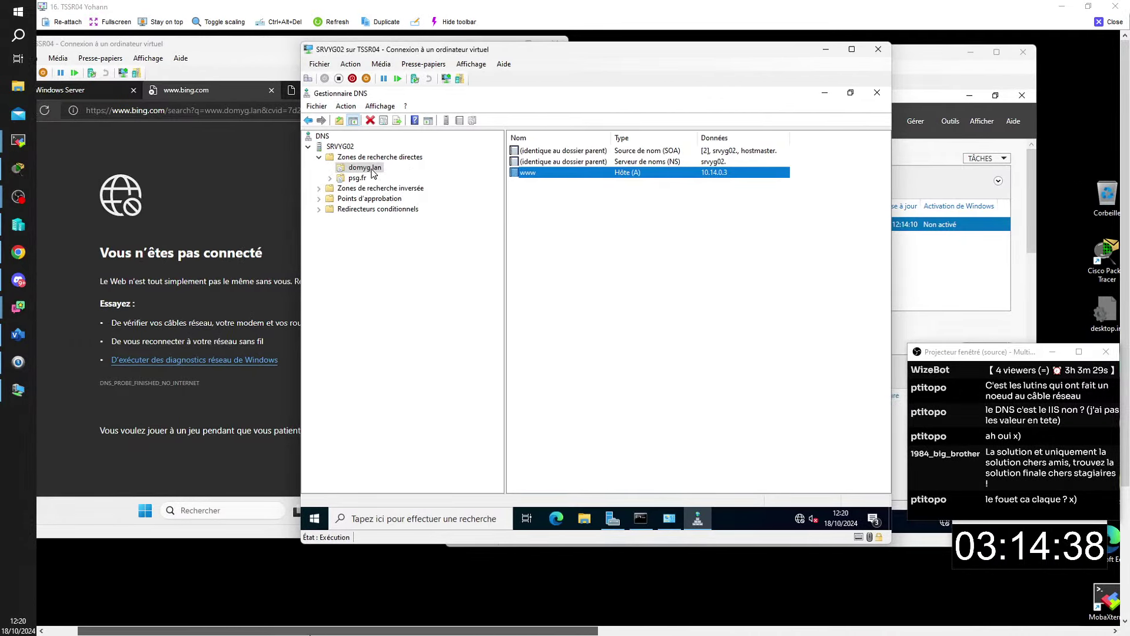
right_click(372, 170)
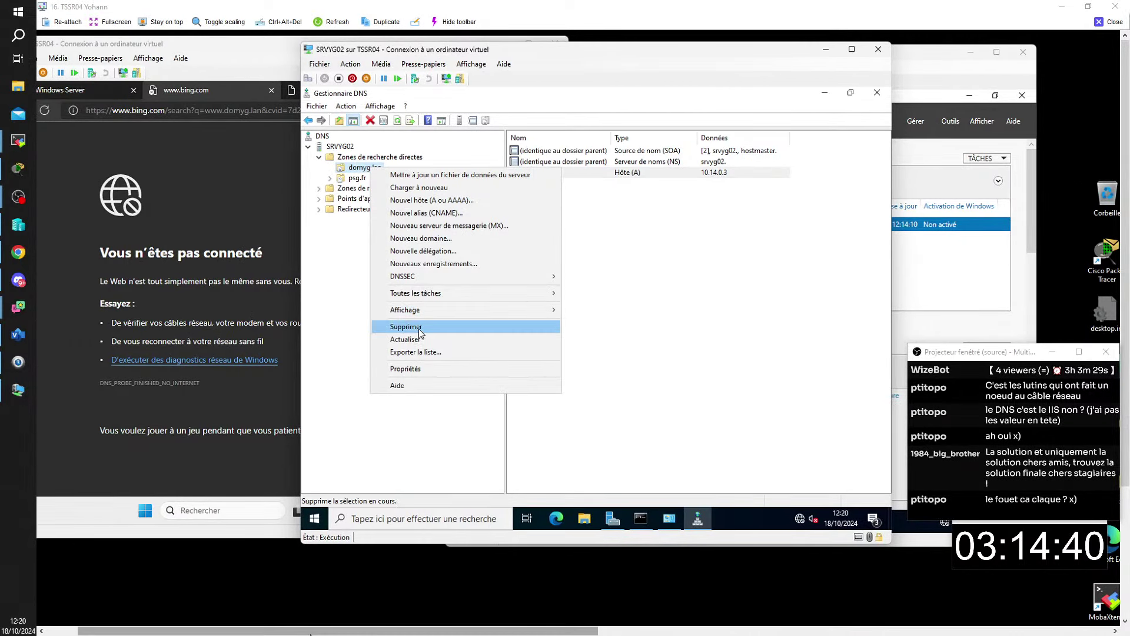
click(419, 326)
click(637, 344)
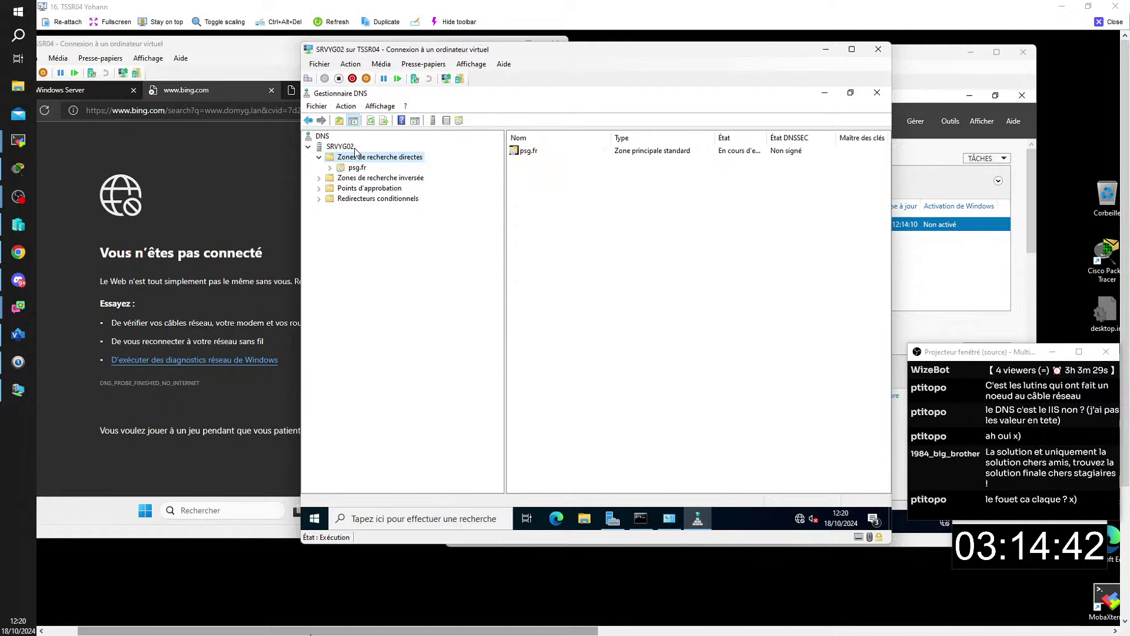
Create a primary forward lookup zone named domyg.lan on SRVYG02, with the default zone file and no dynamic updates.
right_click(358, 158)
click(389, 167)
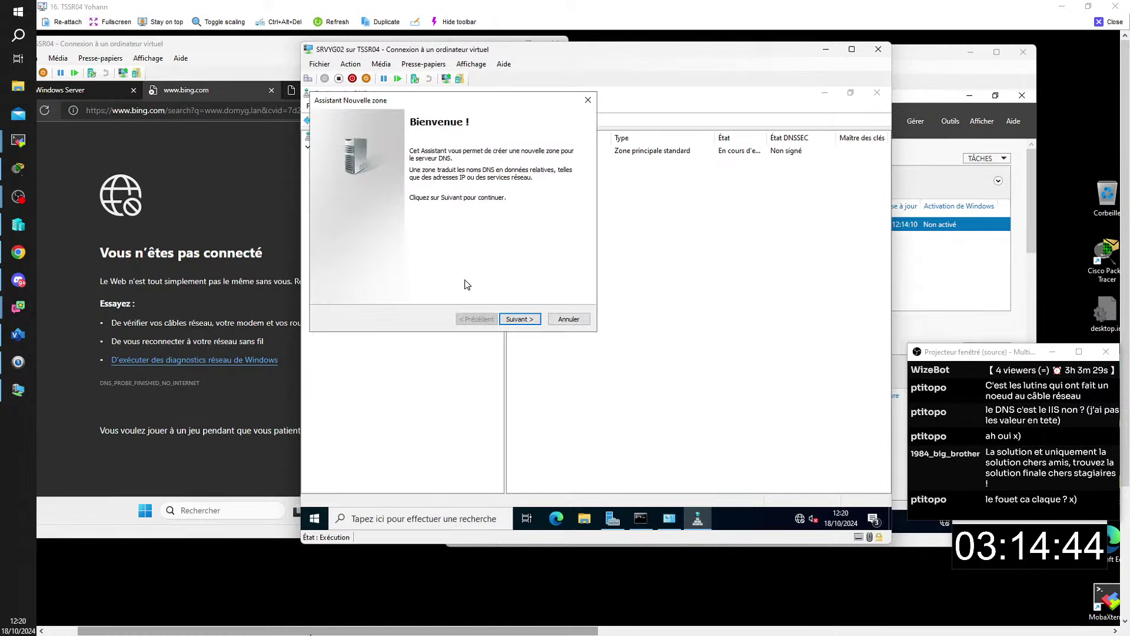
click(508, 322)
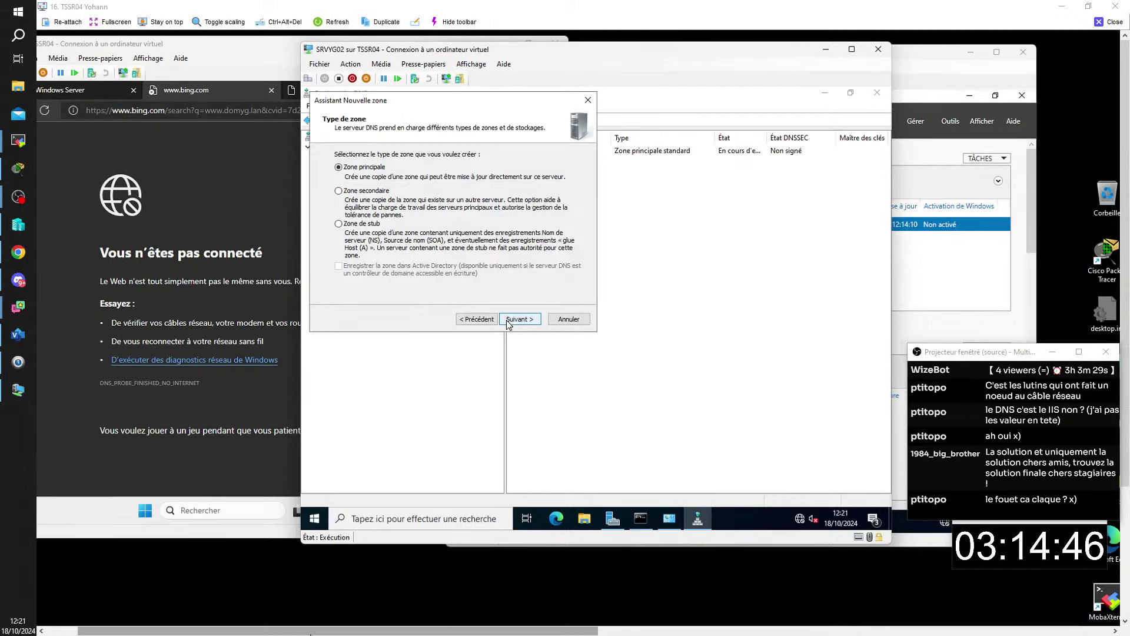
click(509, 322)
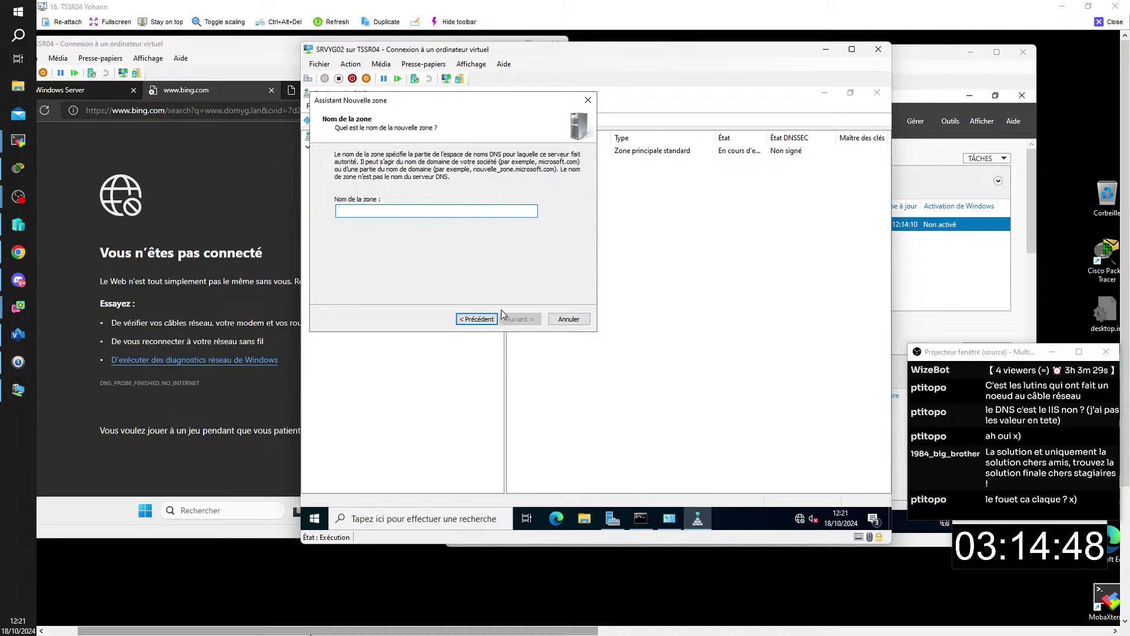
text(domy)
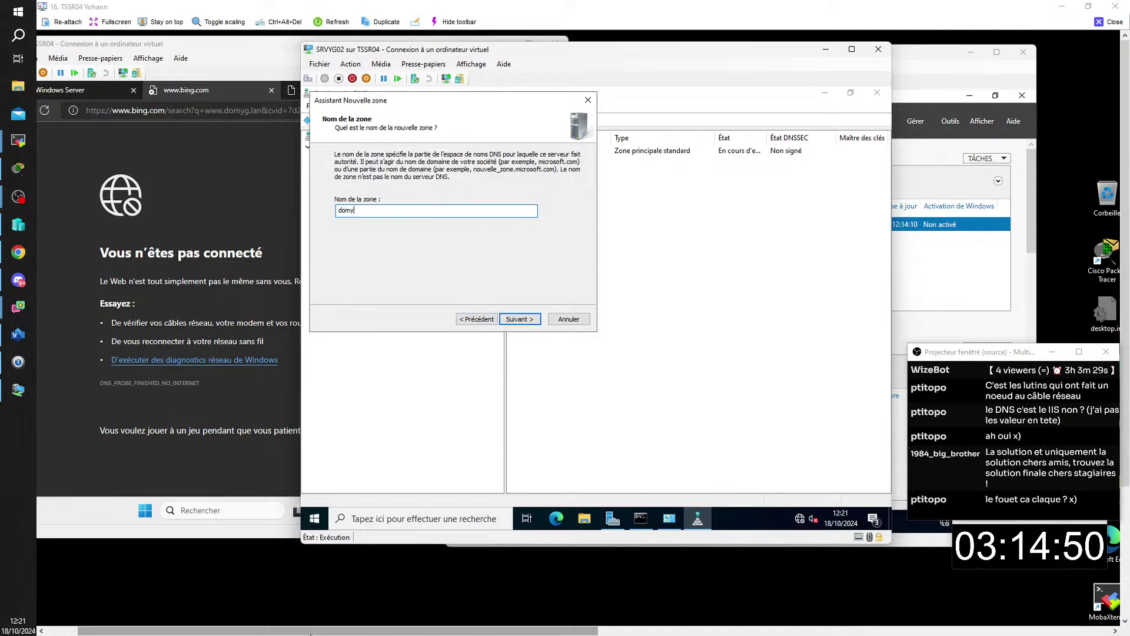
text(g.lan)
click(504, 315)
click(503, 315)
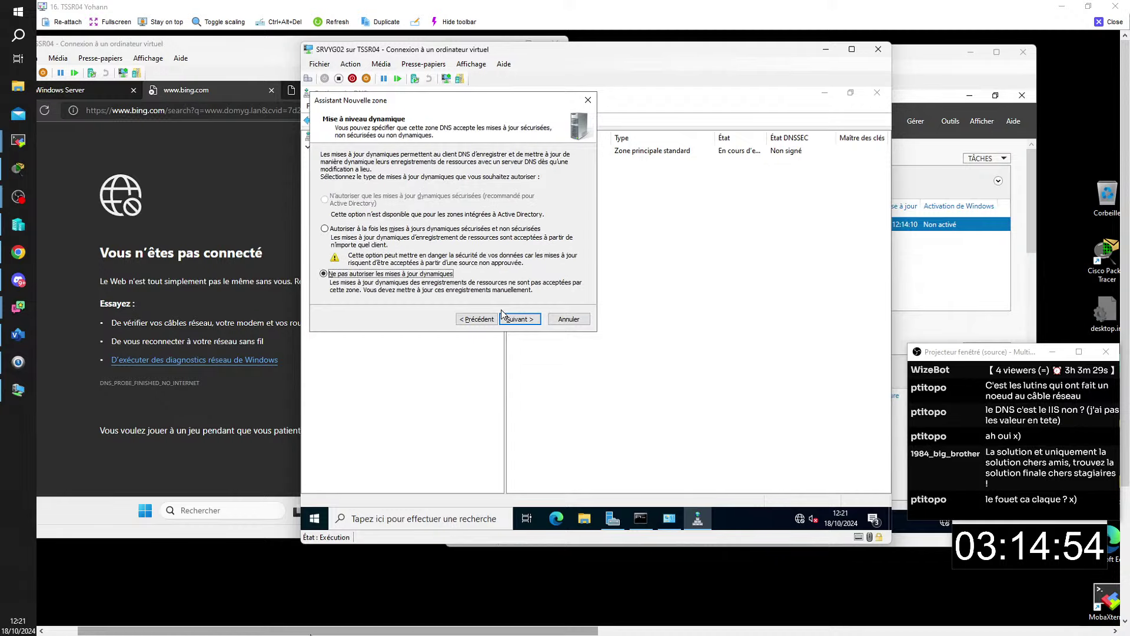
click(503, 314)
click(503, 315)
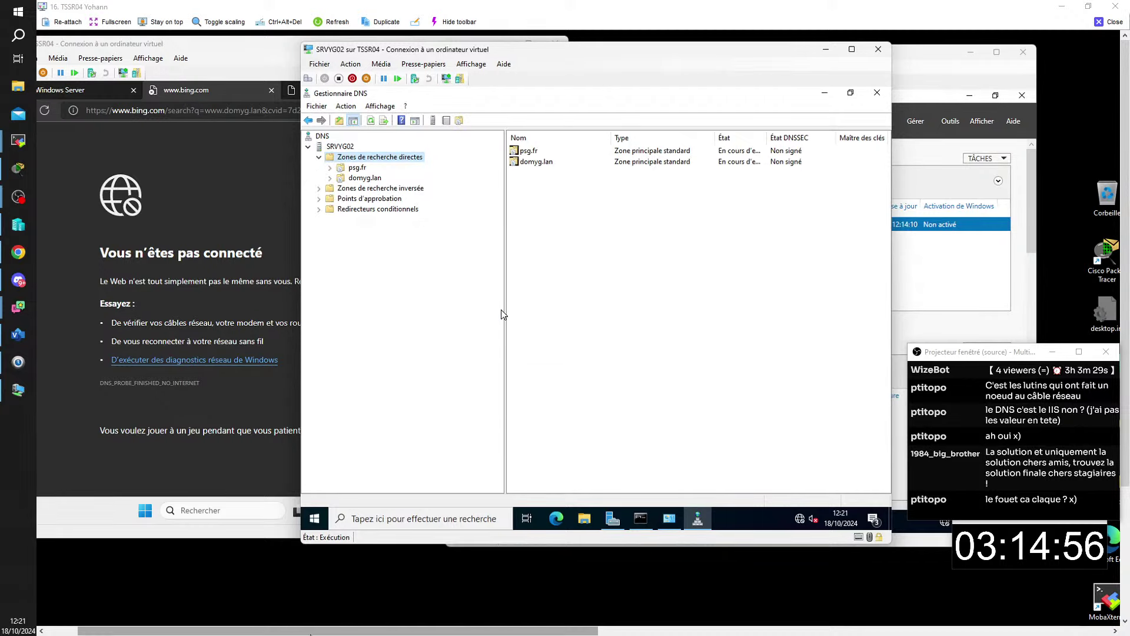
Add a host record named www with IP address 10.14.0.101 to the domyg.lan zone, and close the new-host dialog.
right_click(360, 179)
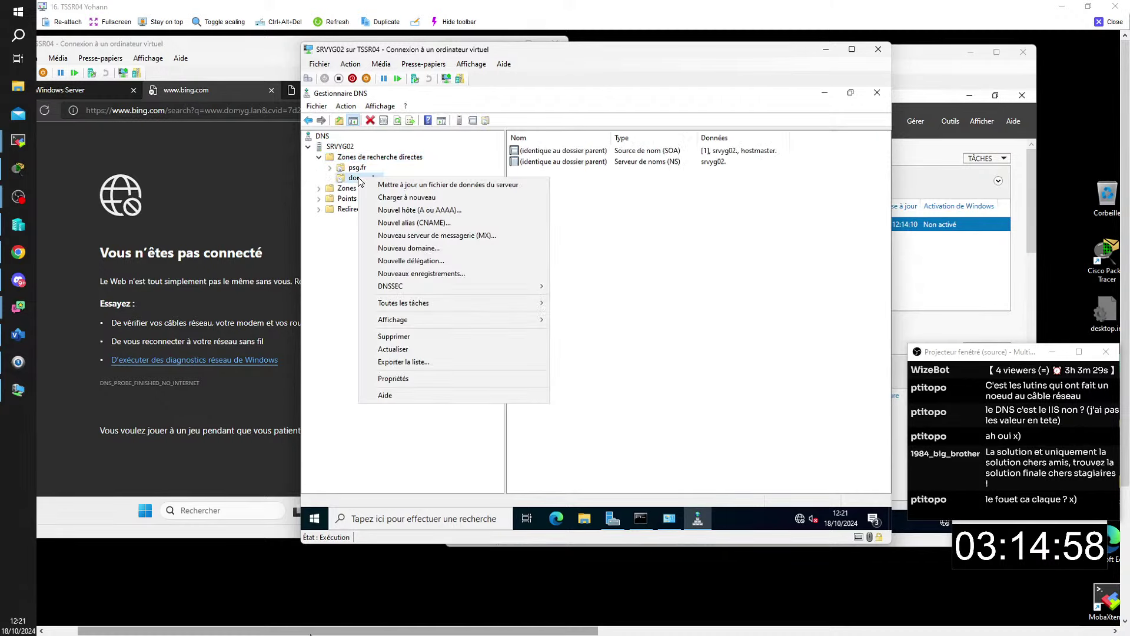
click(423, 213)
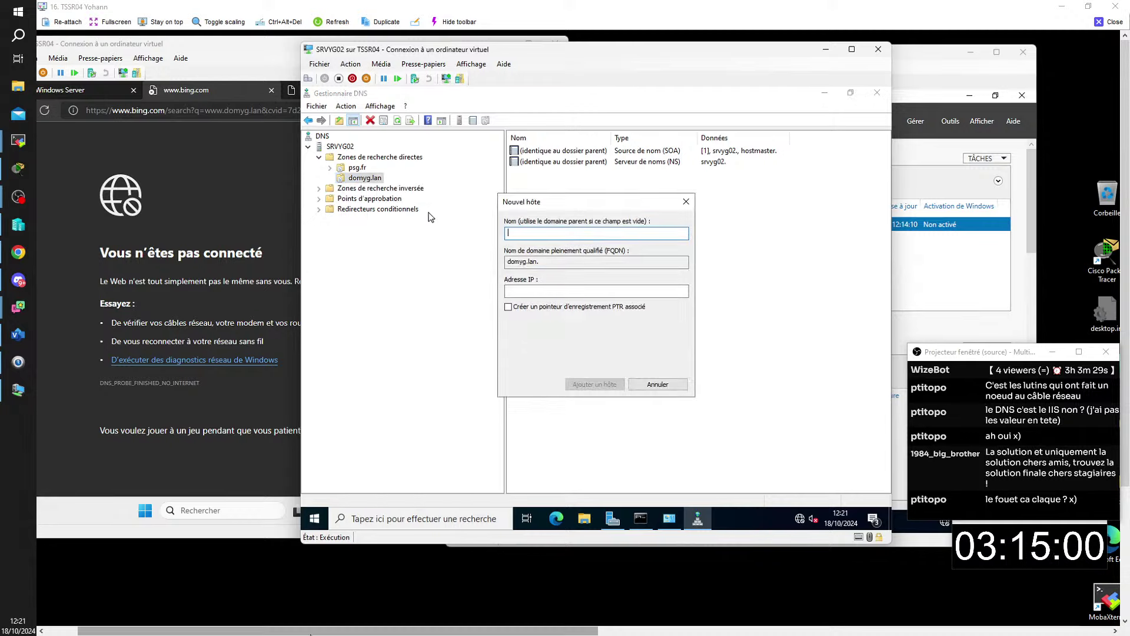
text(www)
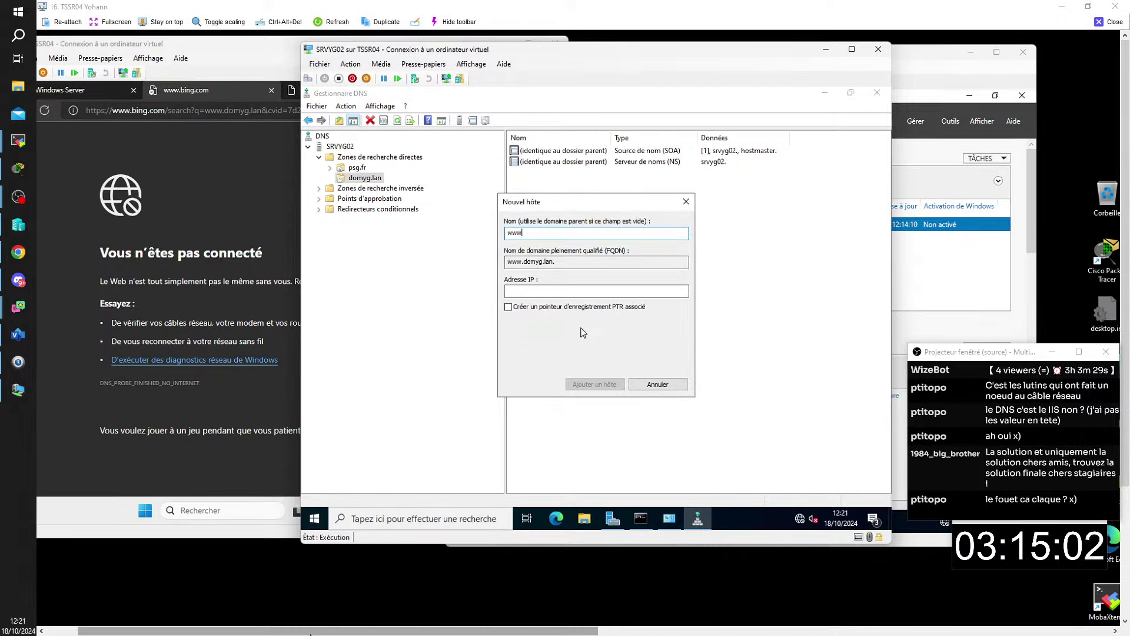
click(572, 293)
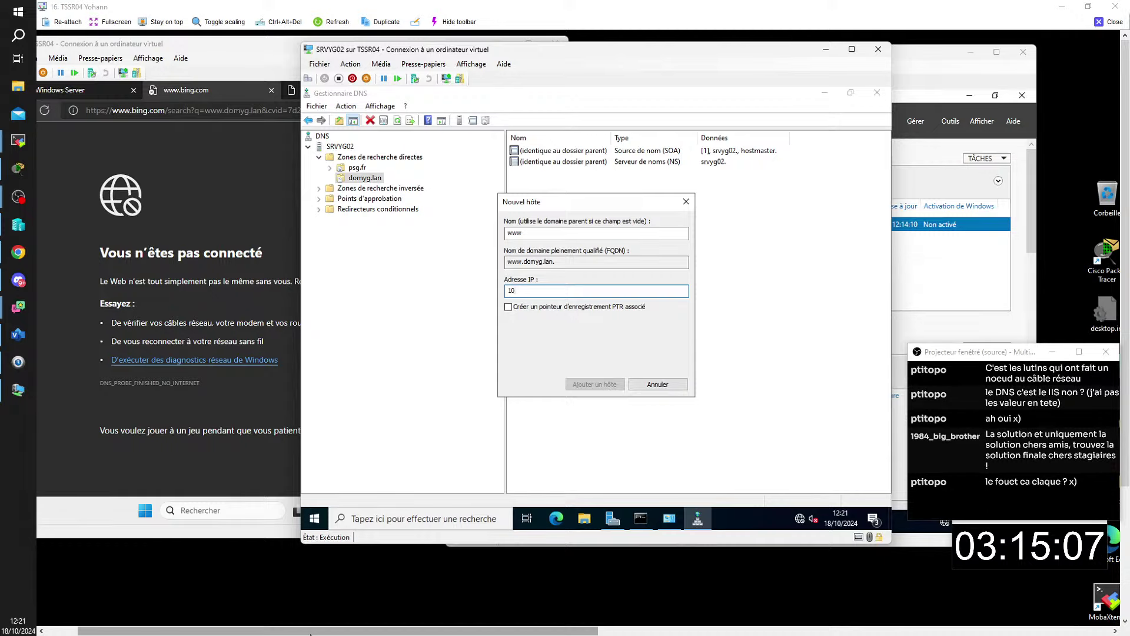
text(.14.0.101)
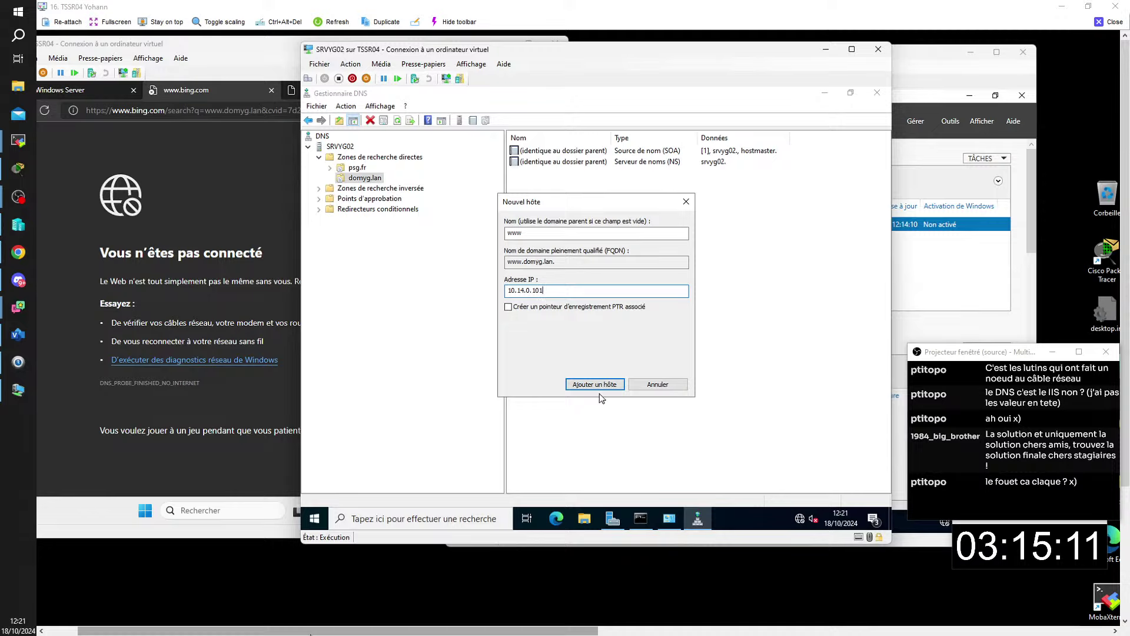
click(592, 382)
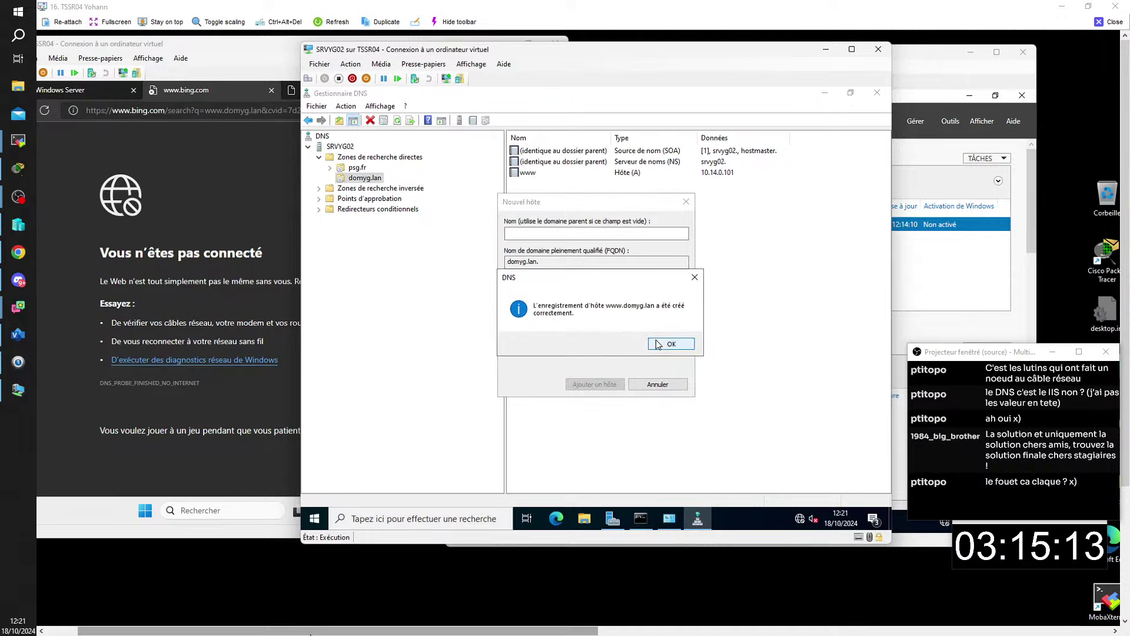
click(658, 344)
click(669, 384)
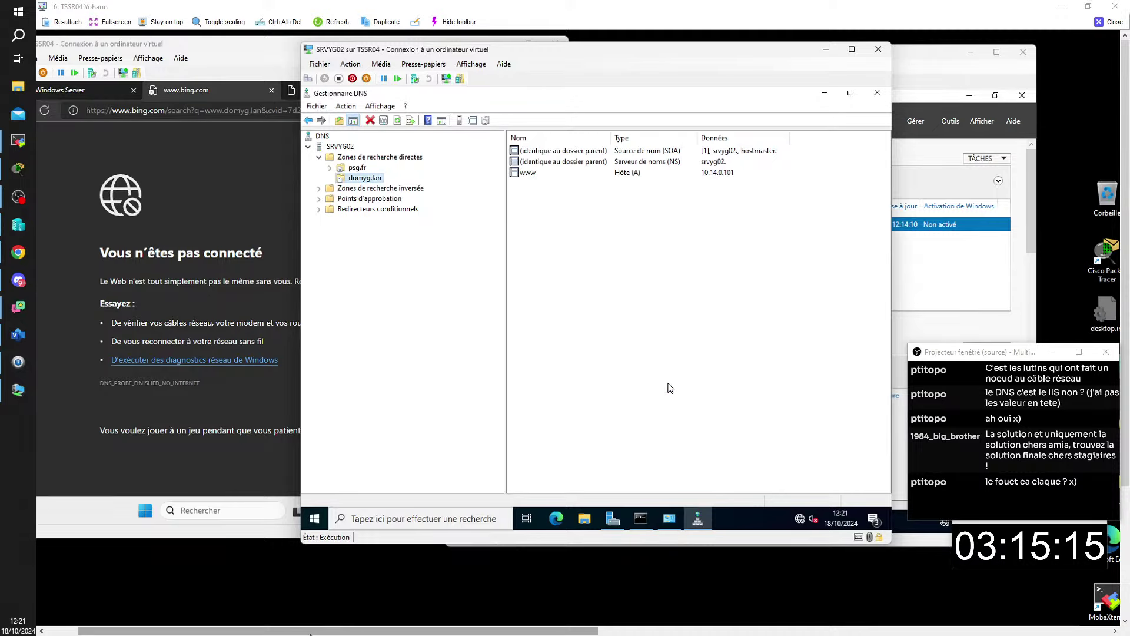
click(825, 51)
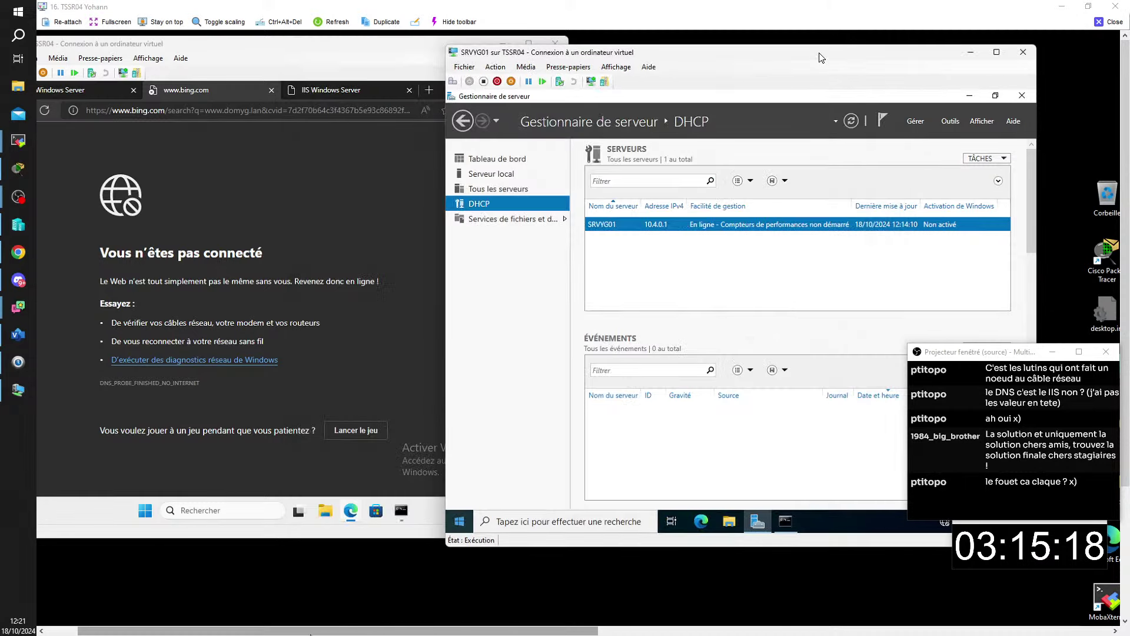
click(262, 337)
click(185, 112)
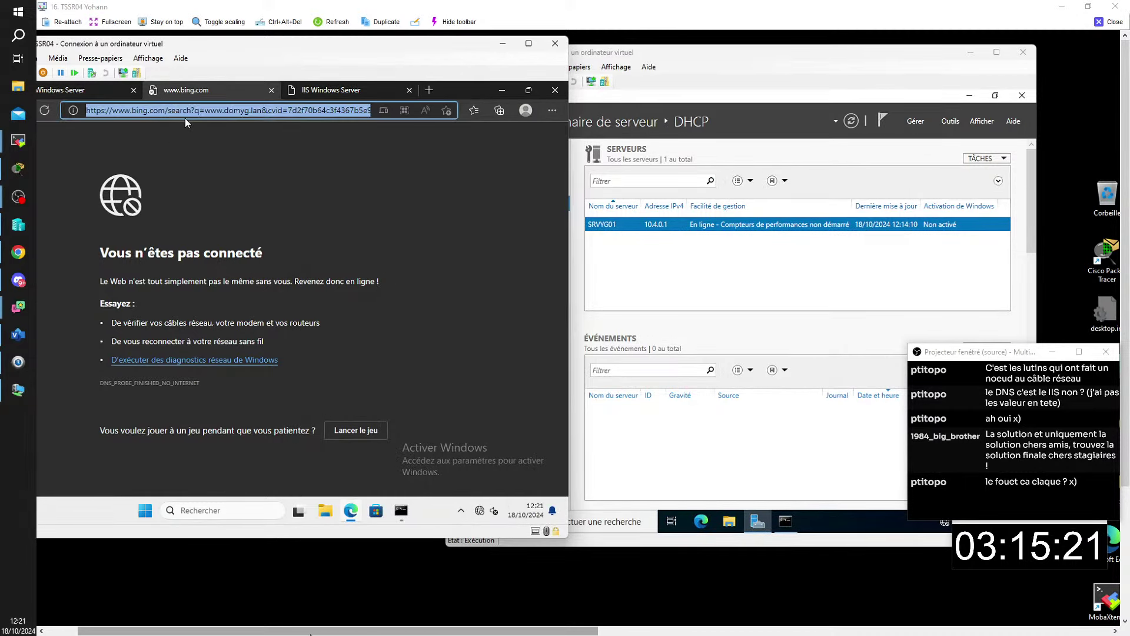
text(www)
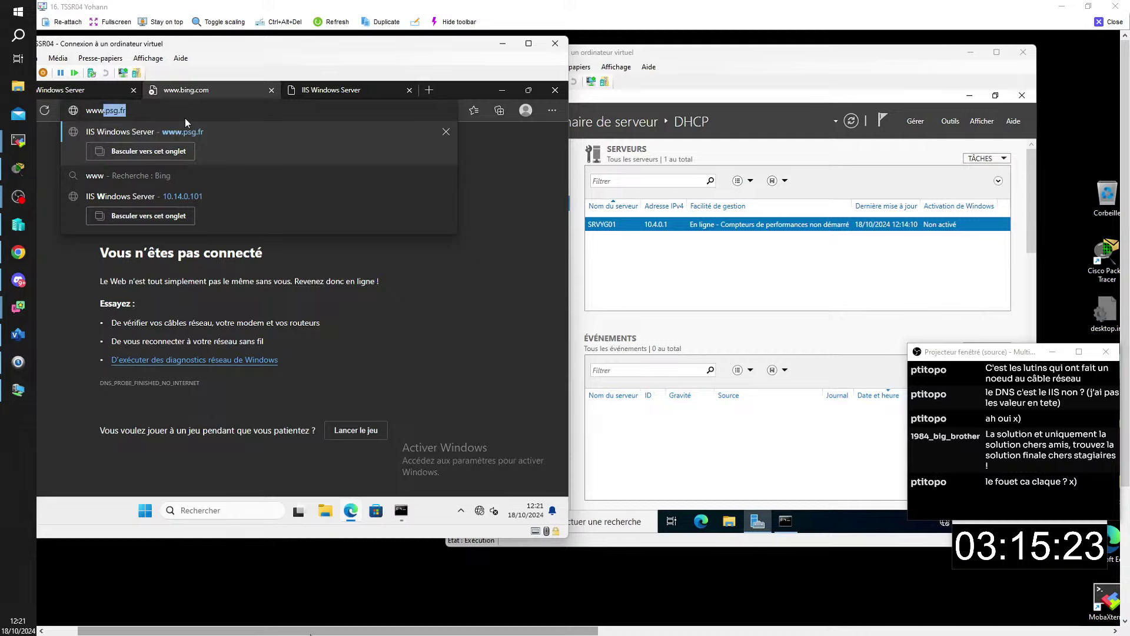
text(.d)
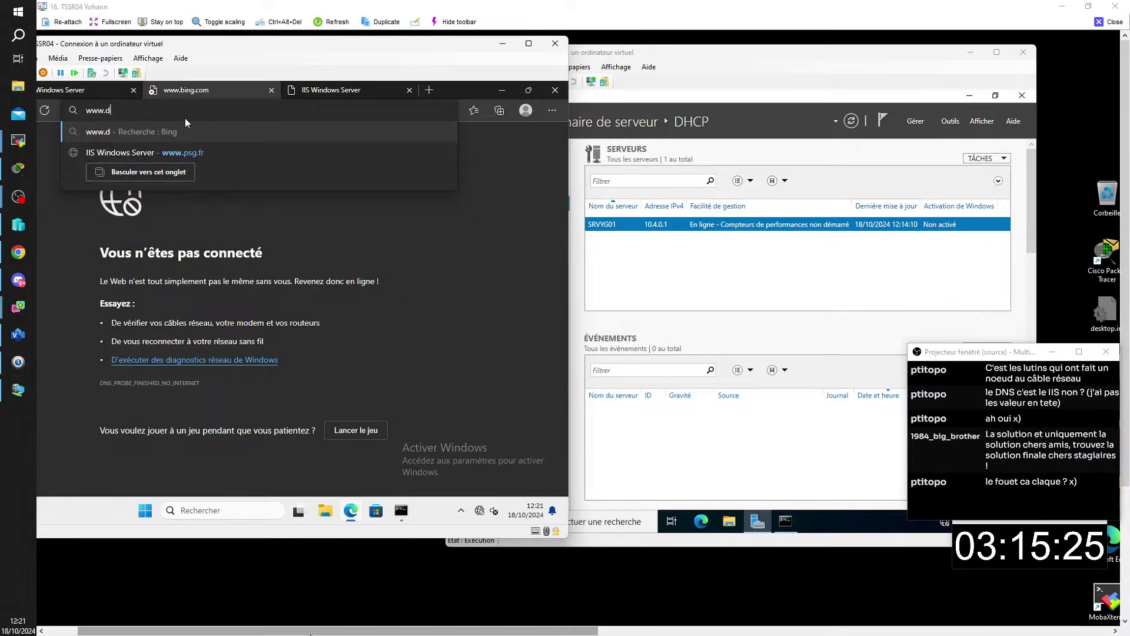
text(omyg)
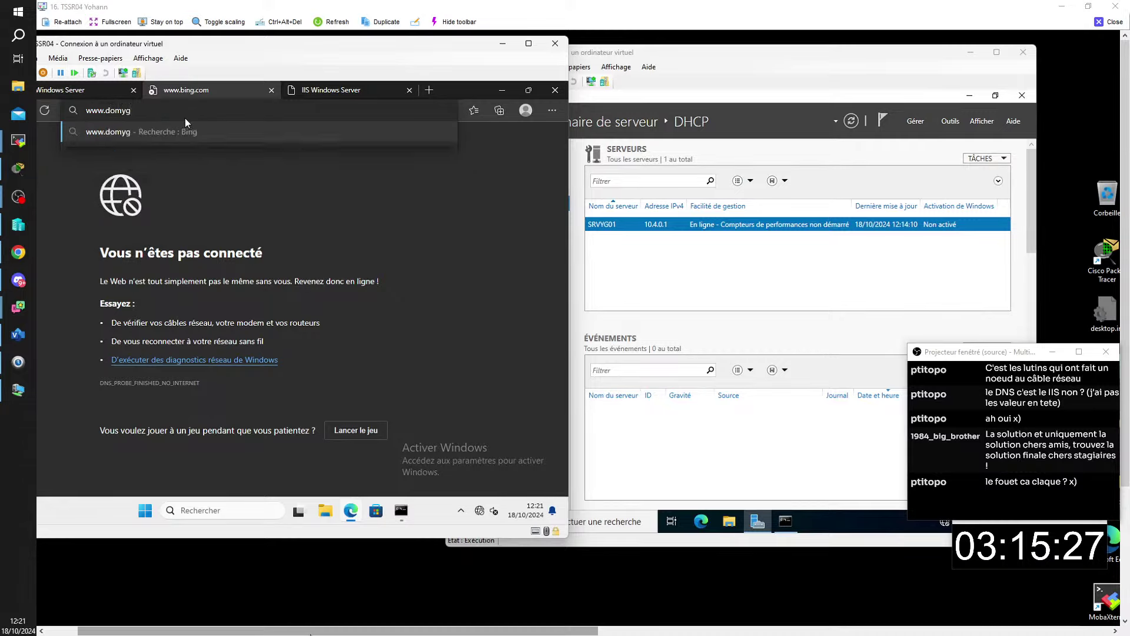
text(.lan)
key(Return)
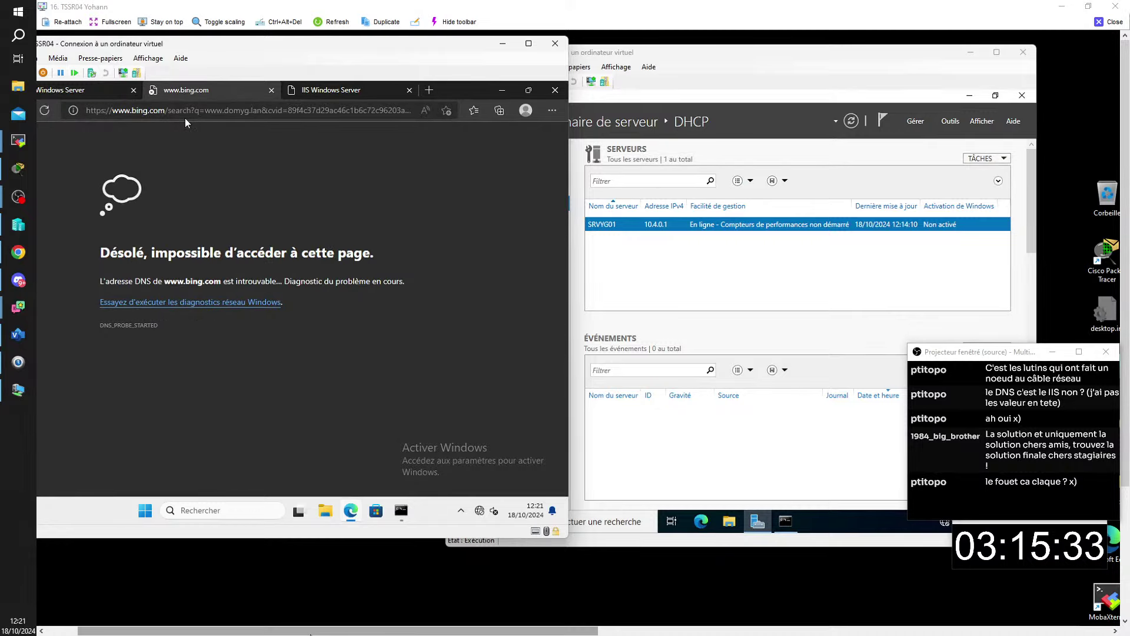
Bring the SRVYG05 virtual machine window fully into view to read its ipconfig /all output.
click(599, 59)
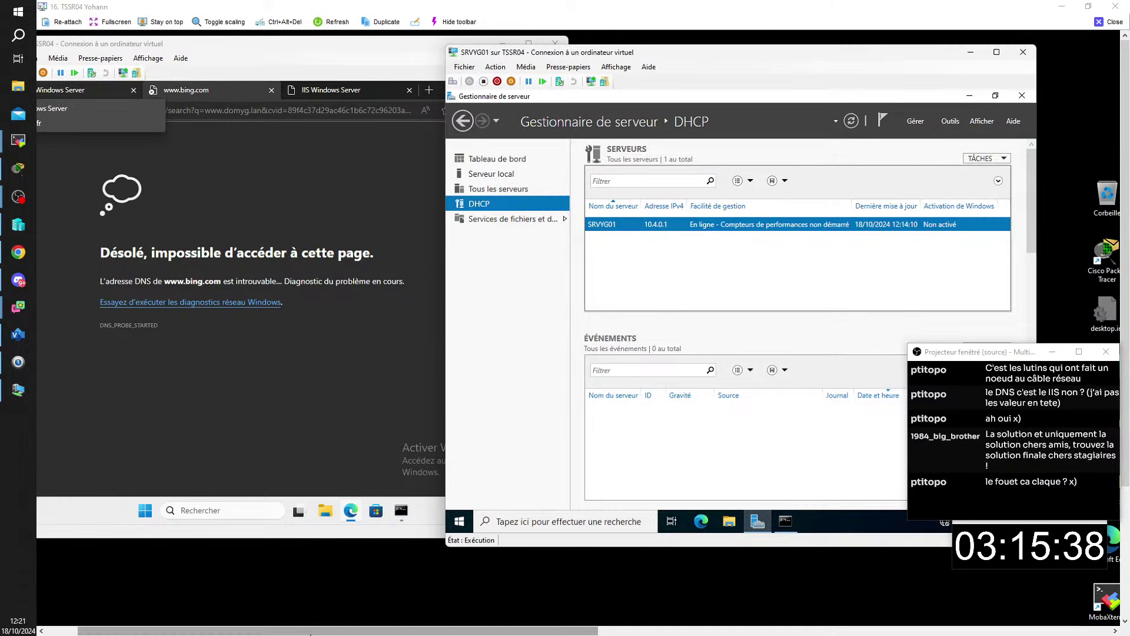
drag(1121, 254, 582, 237)
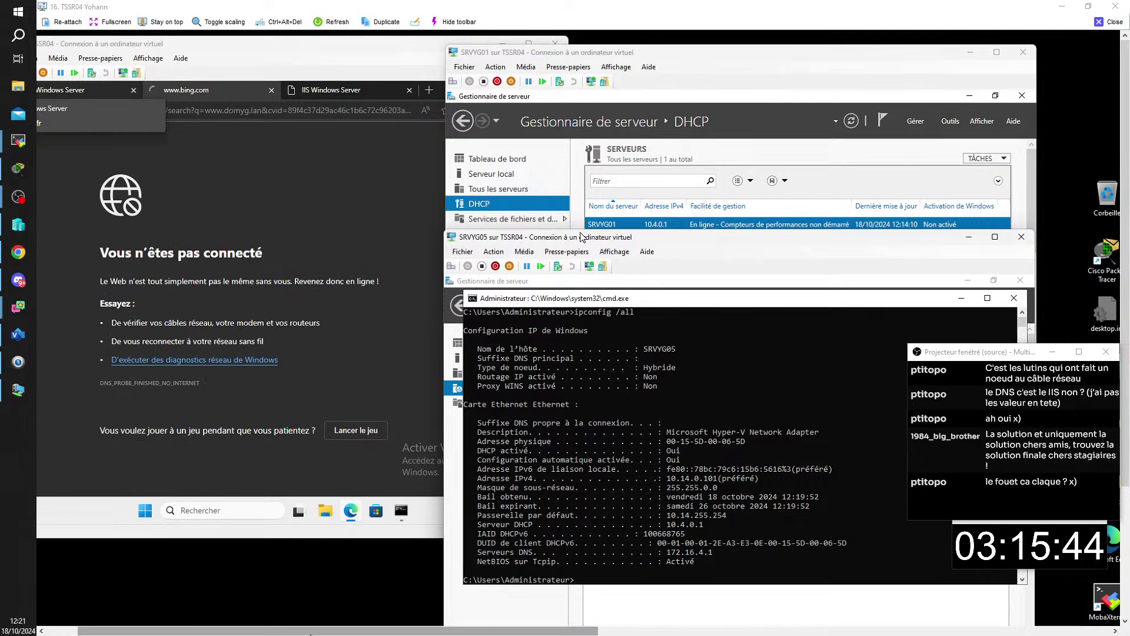
drag(581, 236, 572, 131)
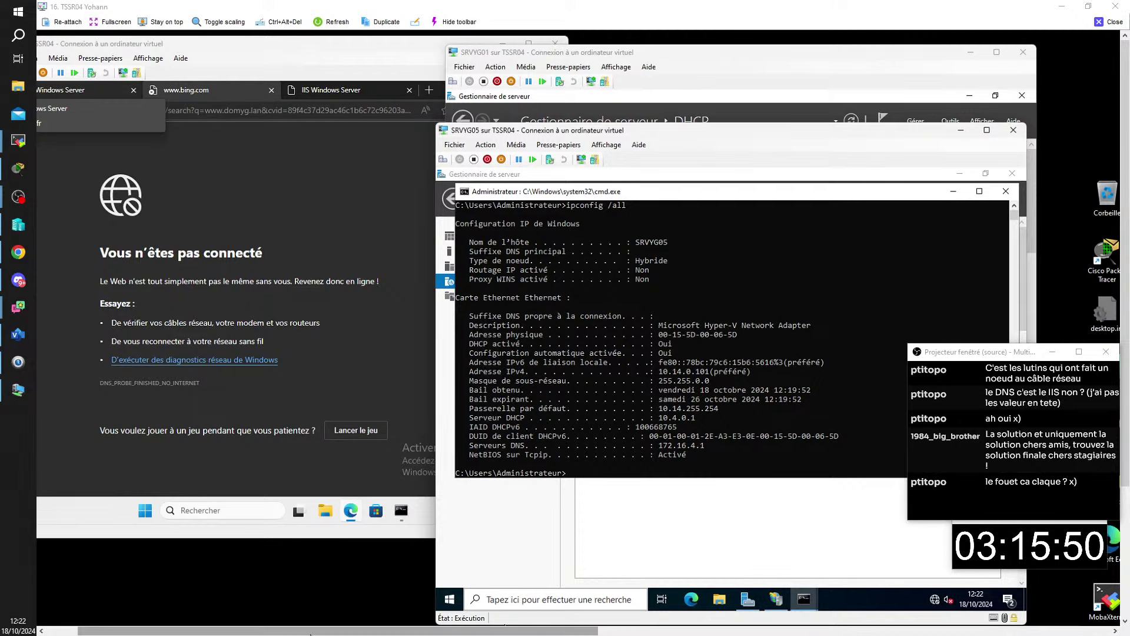
Switch to SRVYG01, move its window clear, and open the DHCP console maximized from Server Manager.
mouse_move(488, 629)
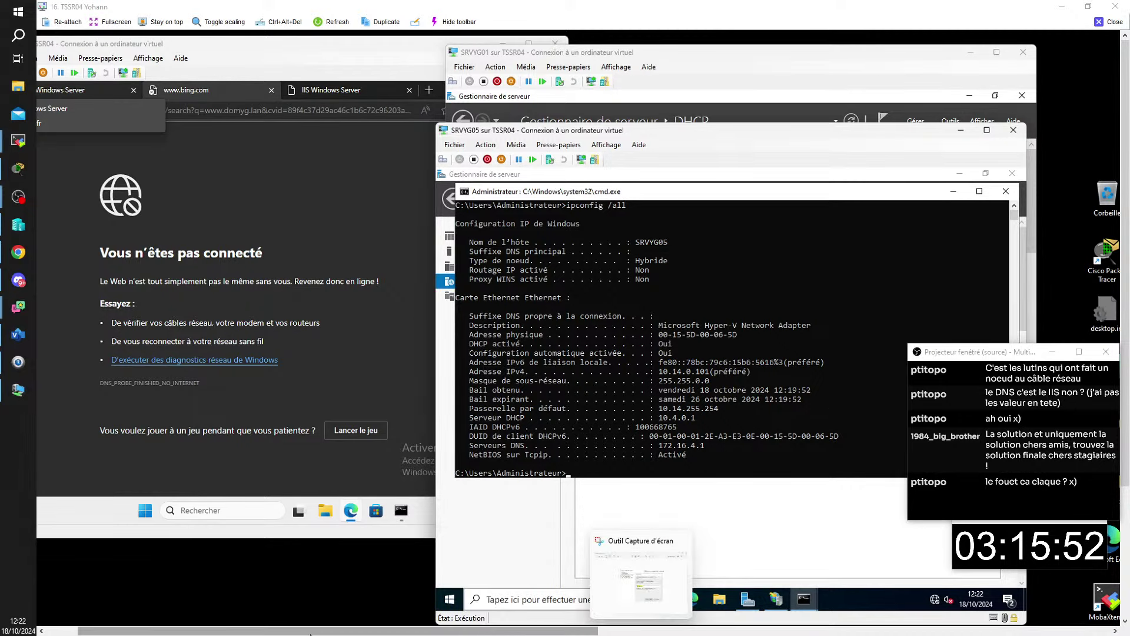
mouse_move(654, 630)
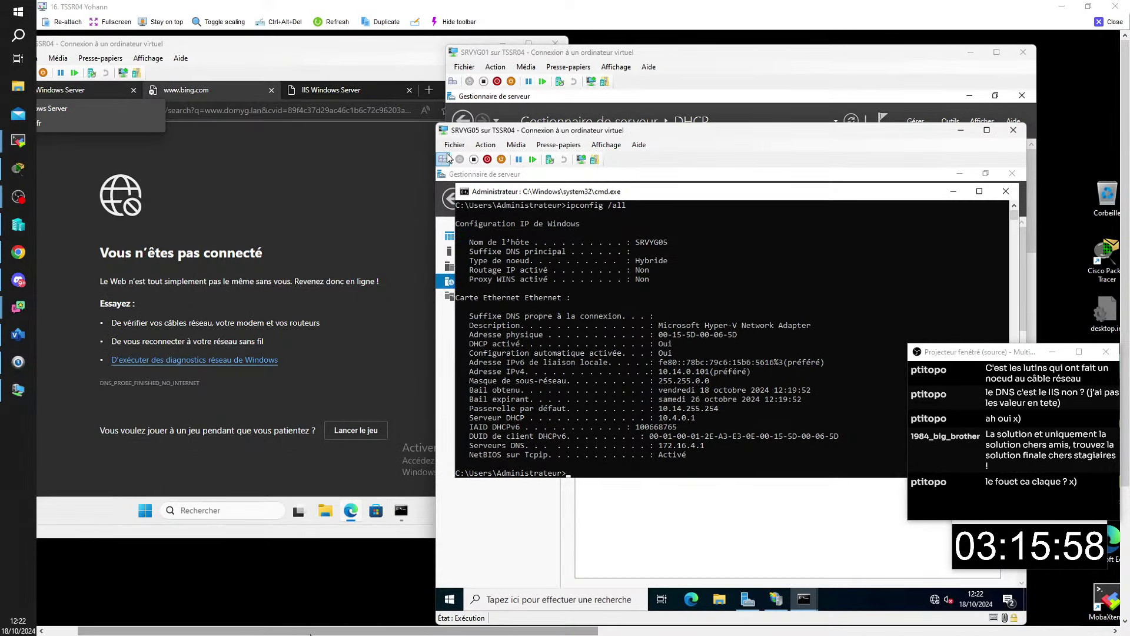
mouse_move(691, 631)
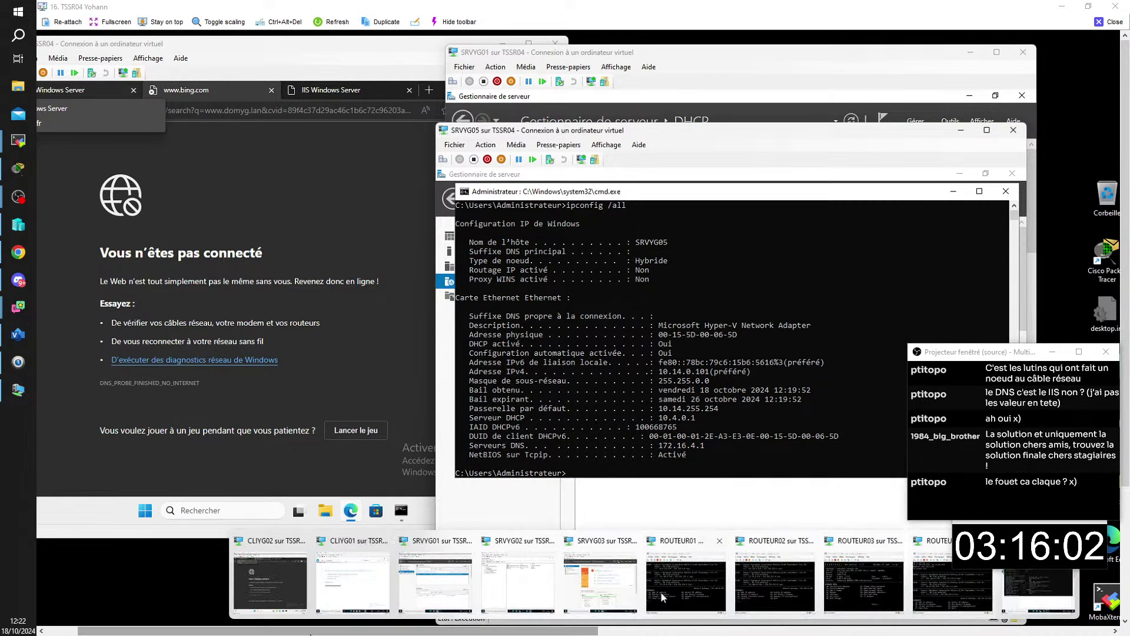
click(477, 587)
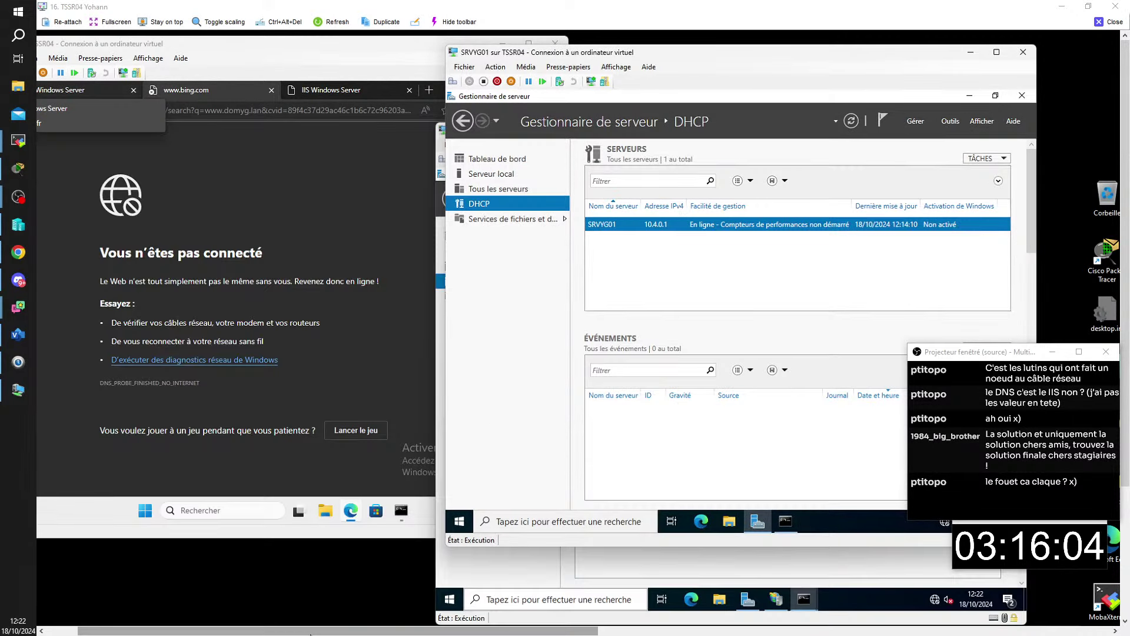
drag(524, 52, 335, 44)
click(730, 113)
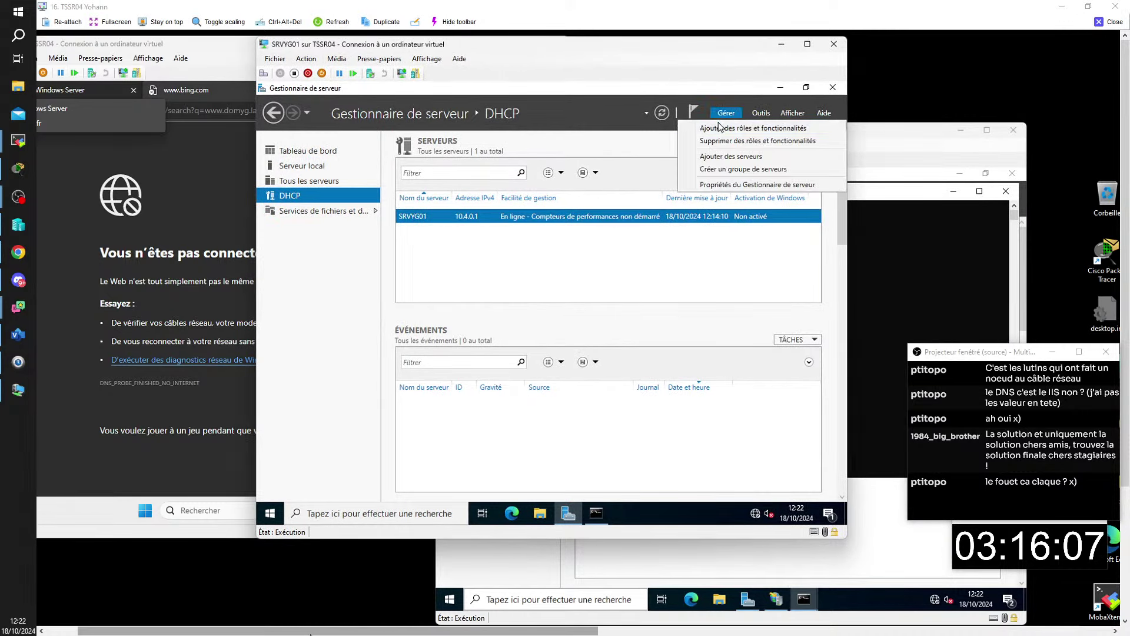
click(761, 113)
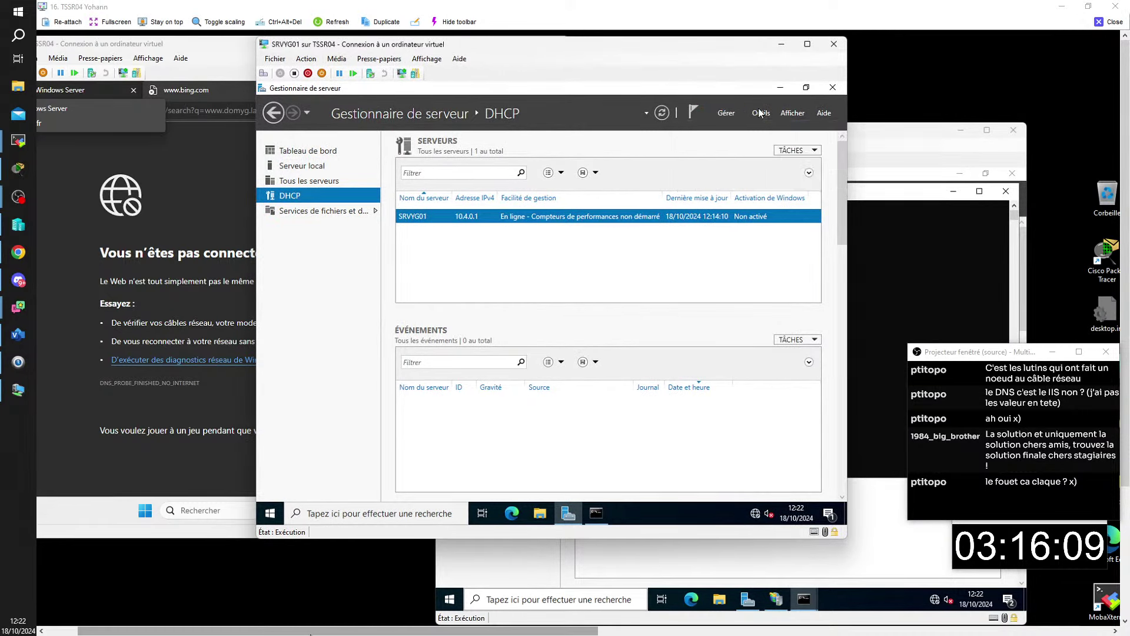
click(709, 172)
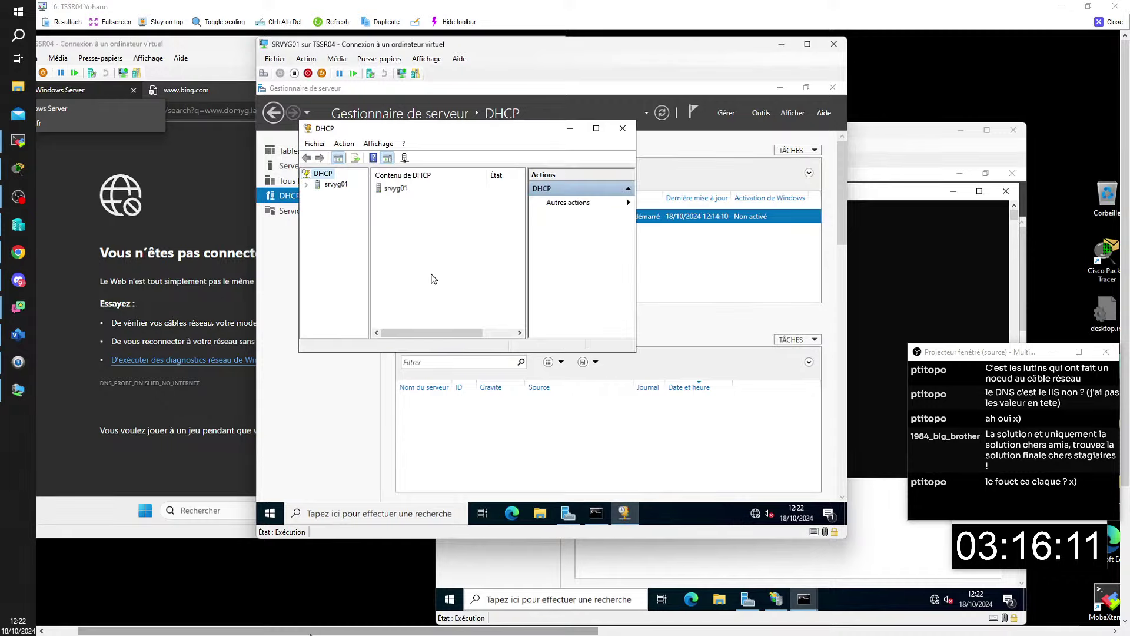
click(596, 128)
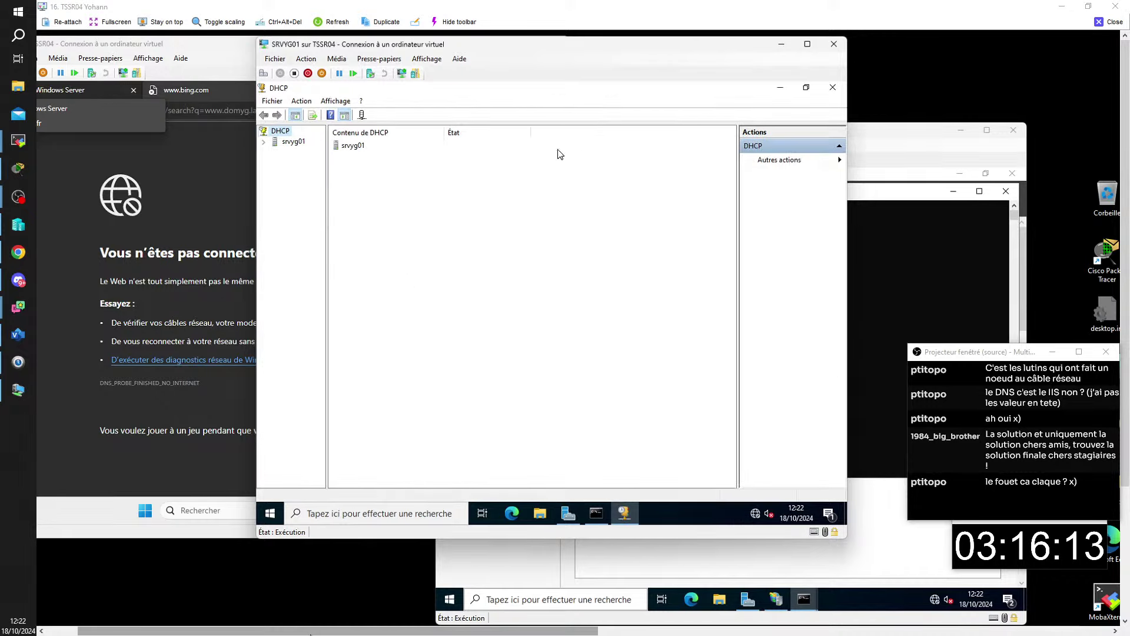
Display the scope options of the 10.14.0.0 LAN07 scope on SRVYG01 and compare them with SRVYG05's IP configuration.
click(263, 142)
click(286, 142)
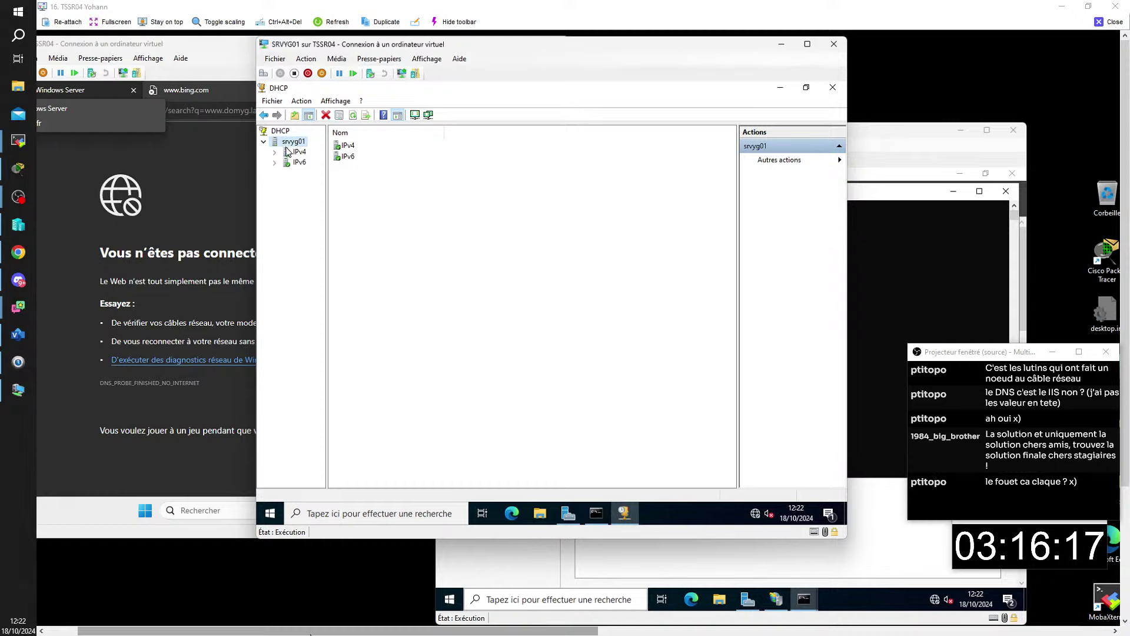
double_click(287, 153)
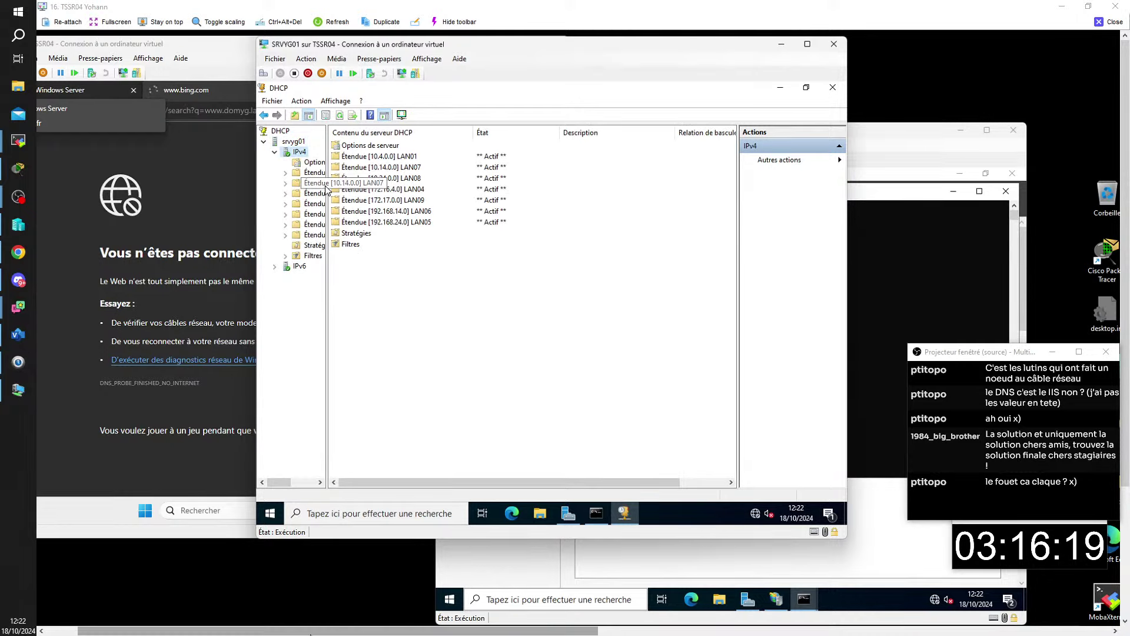
drag(327, 190, 403, 199)
double_click(369, 184)
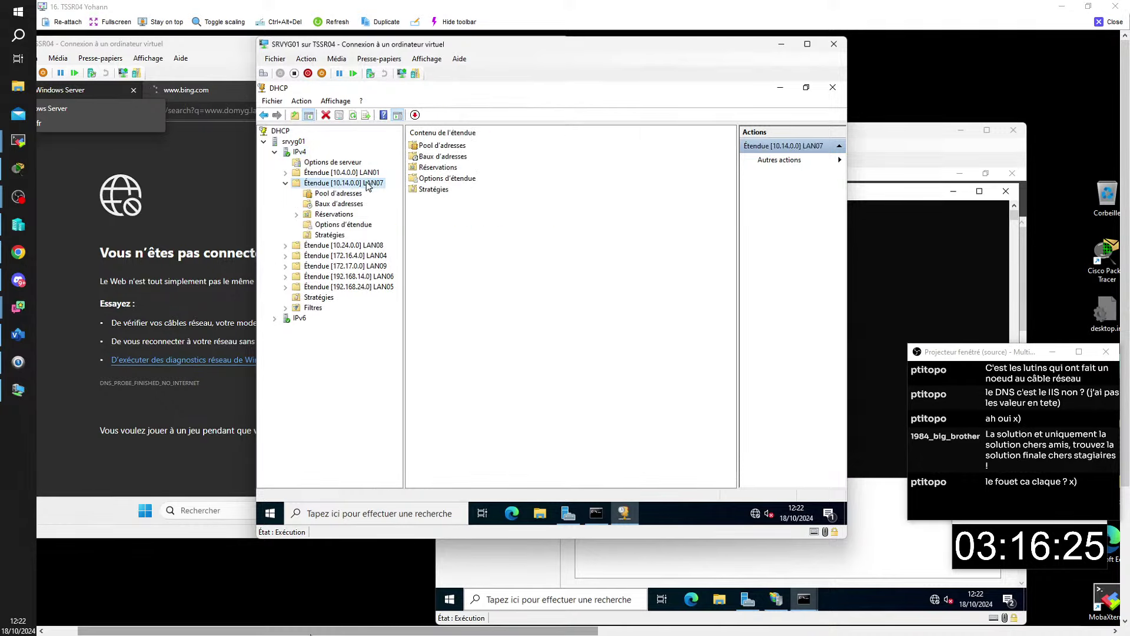
click(345, 225)
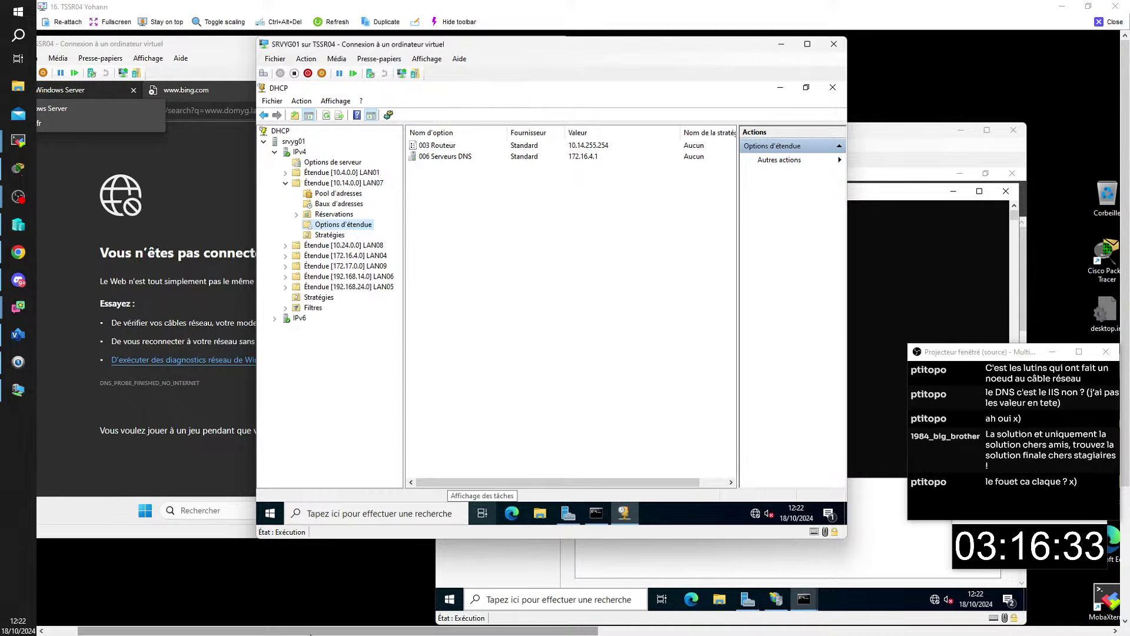
click(877, 141)
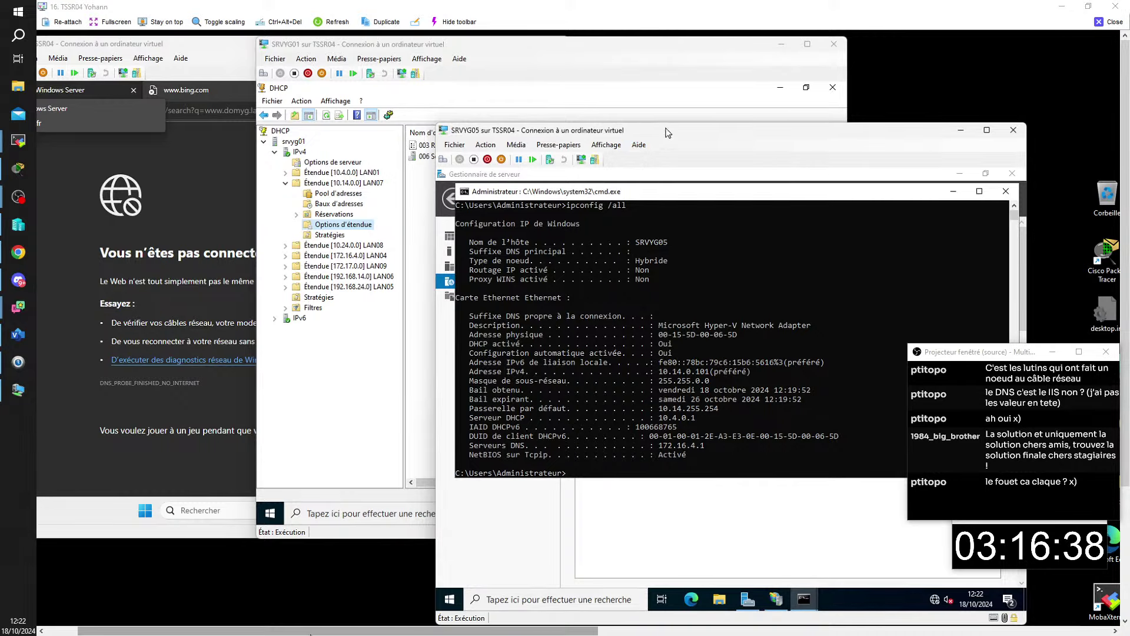
click(960, 130)
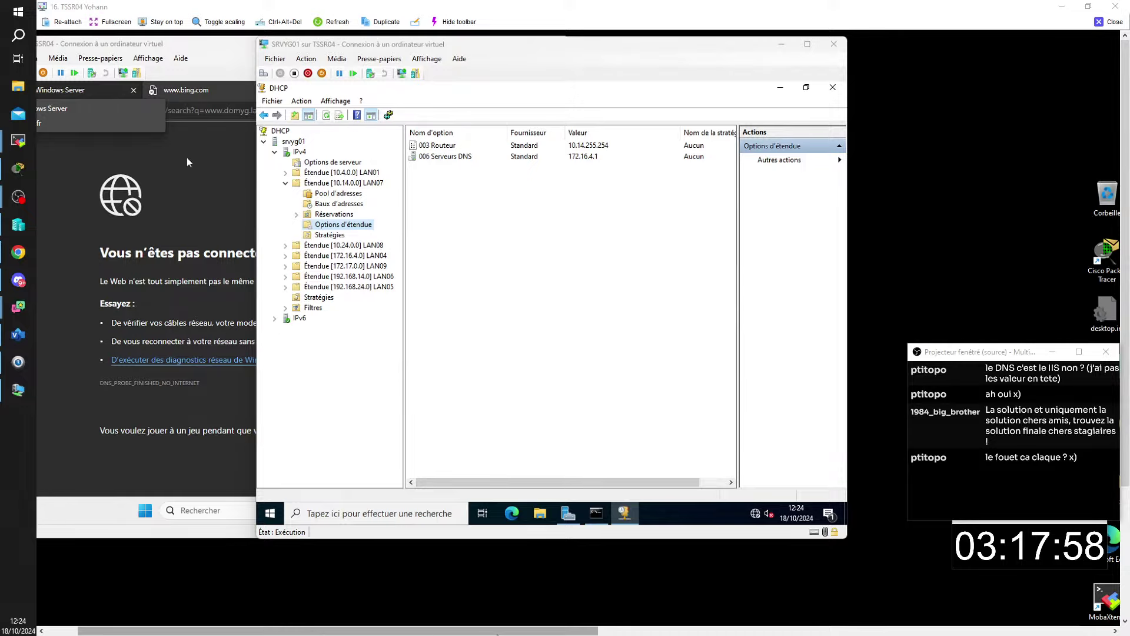
Switch to SRVYG02 and place its DNS console beside SRVYG01's DHCP window.
scroll(547, 631, right, 3)
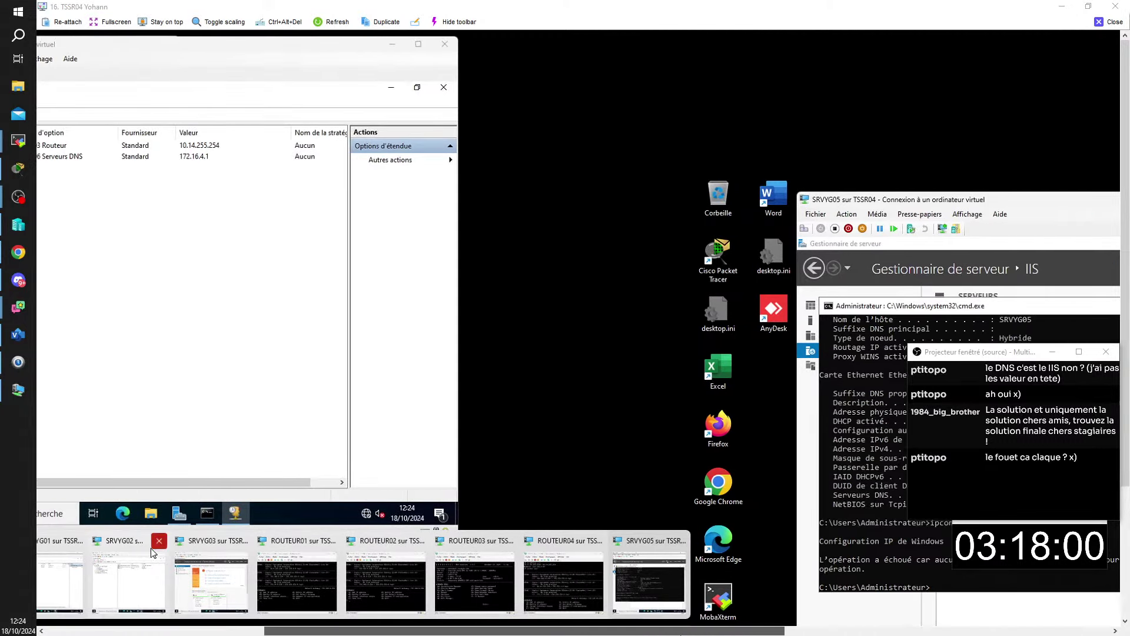
click(150, 549)
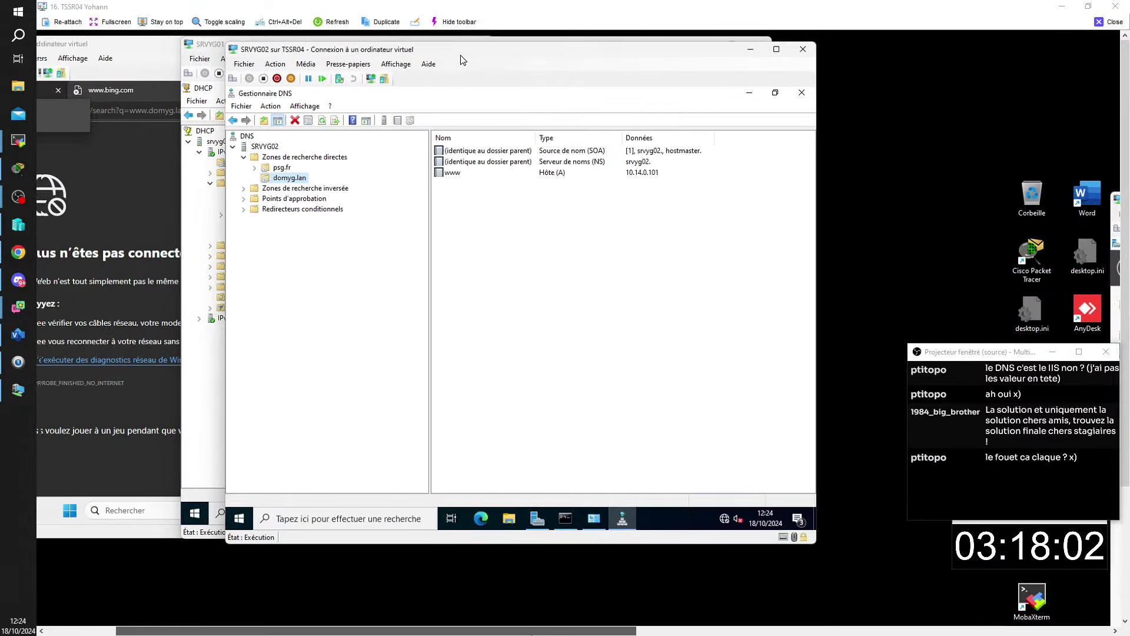
drag(587, 69, 672, 71)
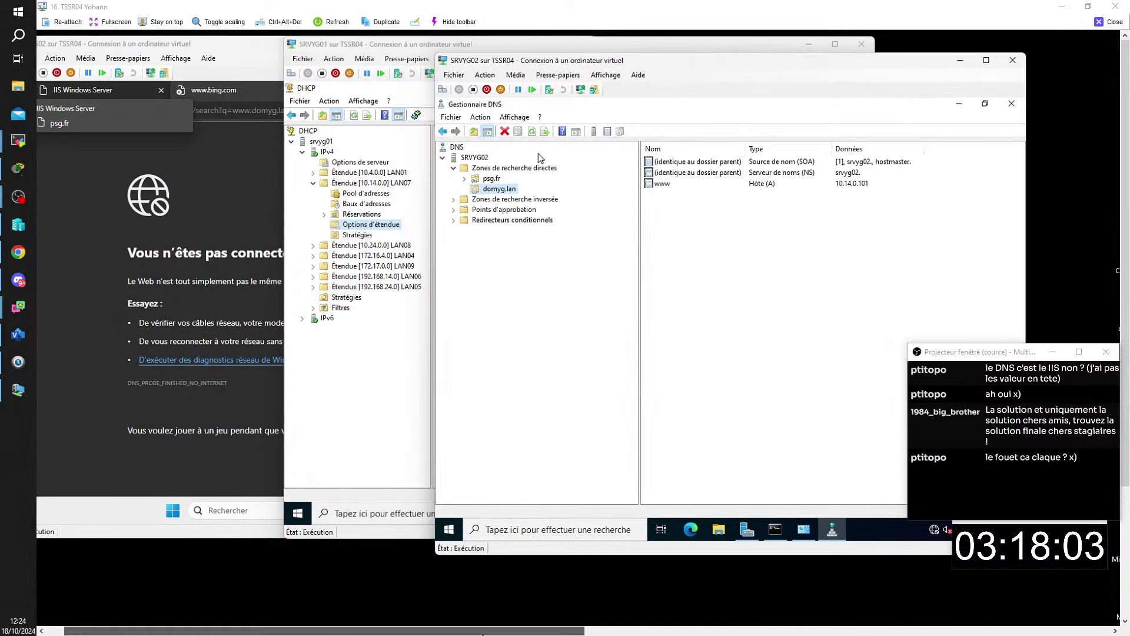
Set the IP address of the www host record in the domyg.lan zone to 10.14.0.3.
right_click(500, 190)
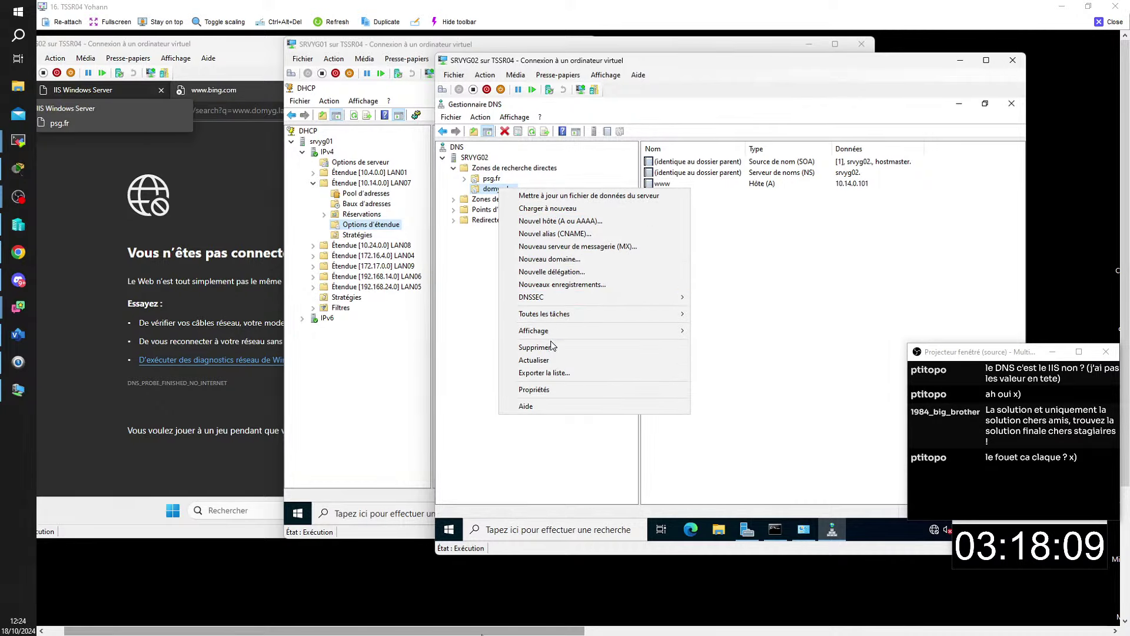
click(769, 185)
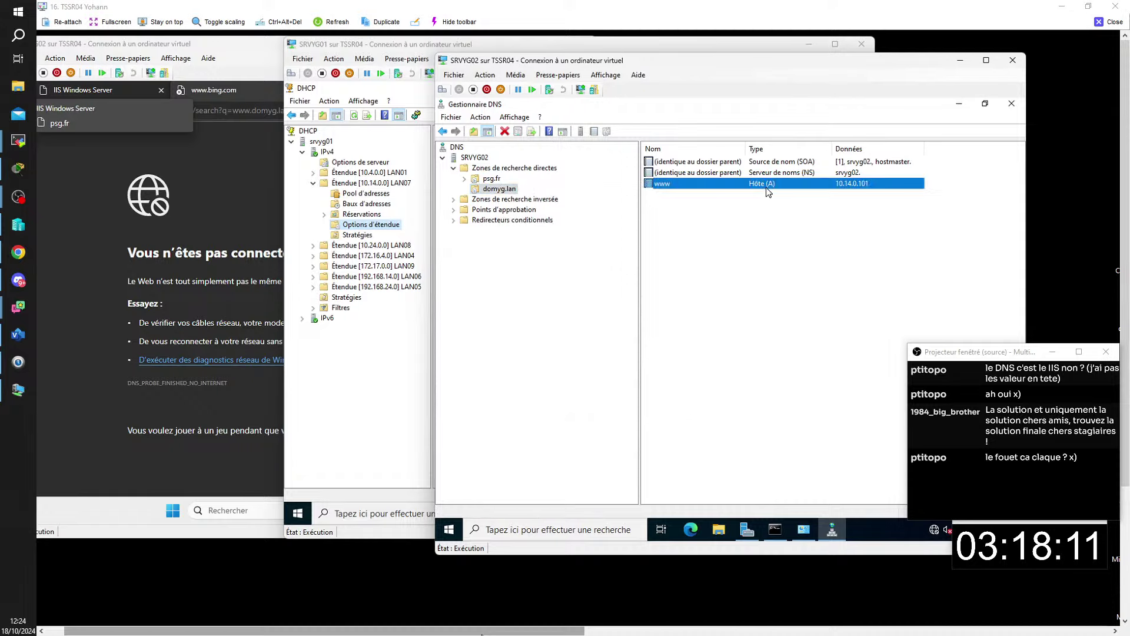
right_click(766, 186)
click(795, 212)
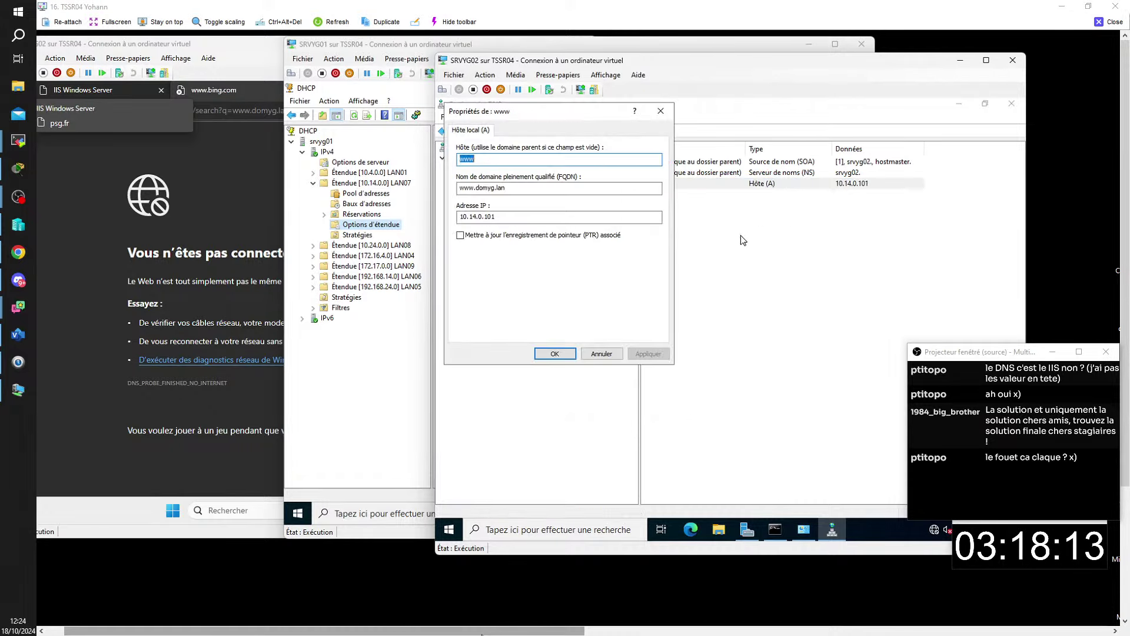
click(517, 222)
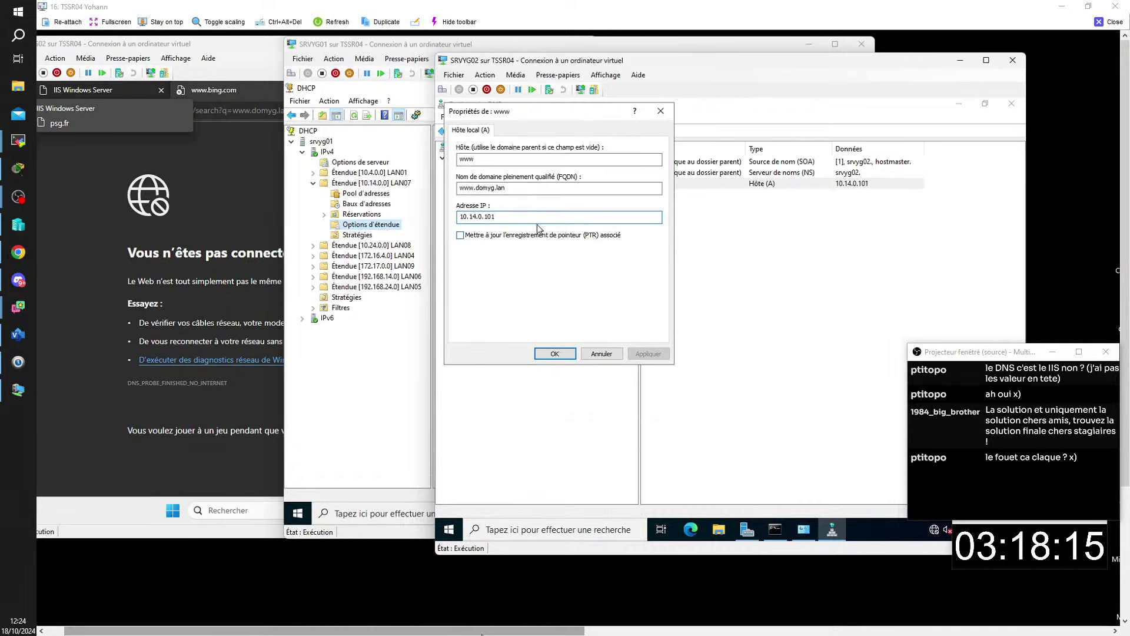
key(BackSpace)
key(BackSpace)
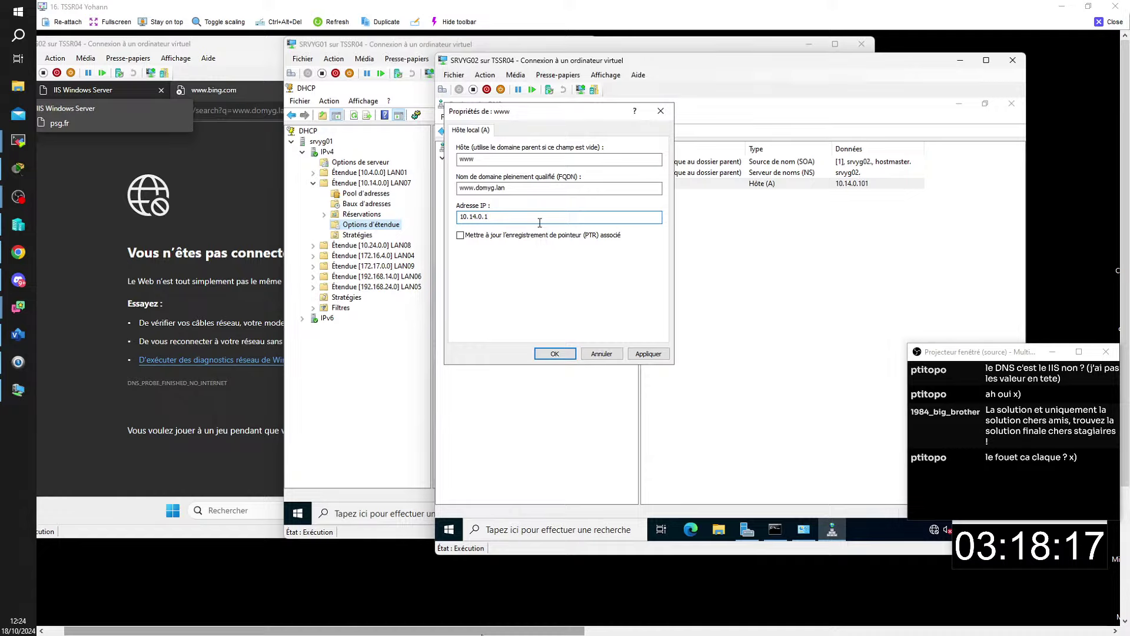
key(BackSpace)
text(3)
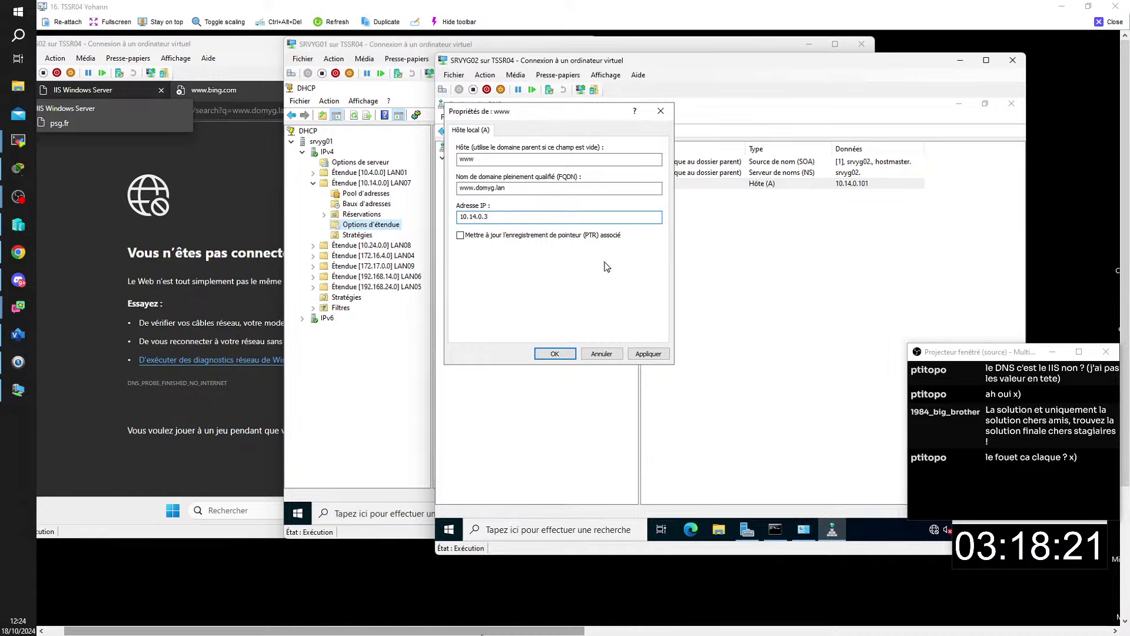
click(547, 360)
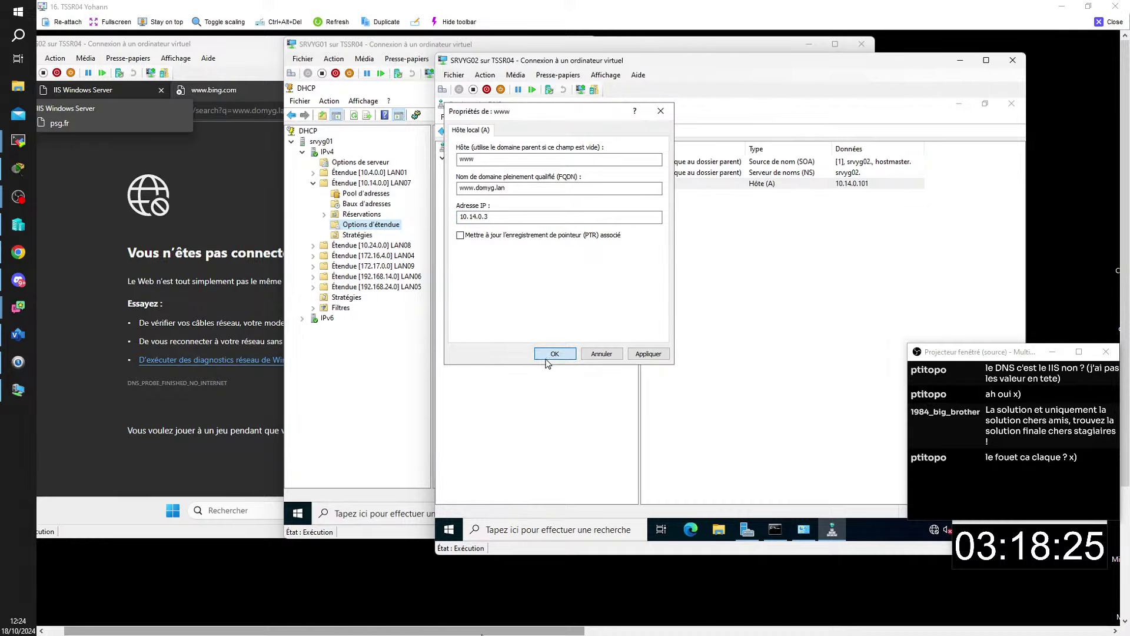
click(728, 243)
Check the IPv4 address in SRVYG05's ipconfig output against the www record on SRVYG02.
scroll(152, 297, right, 10)
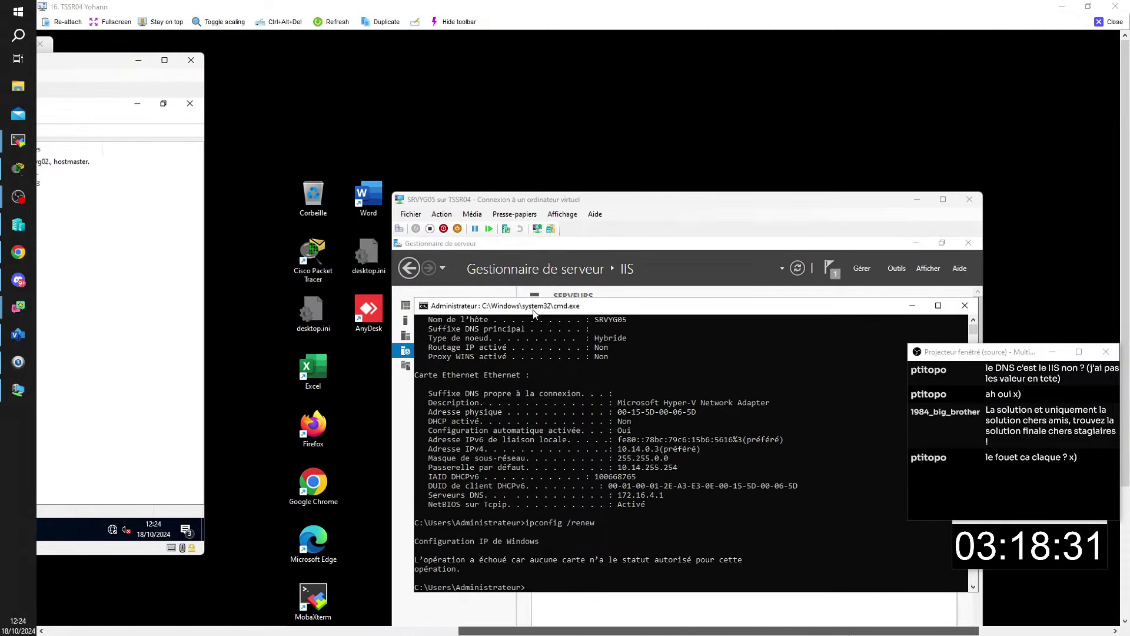
scroll(511, 365, left, 2)
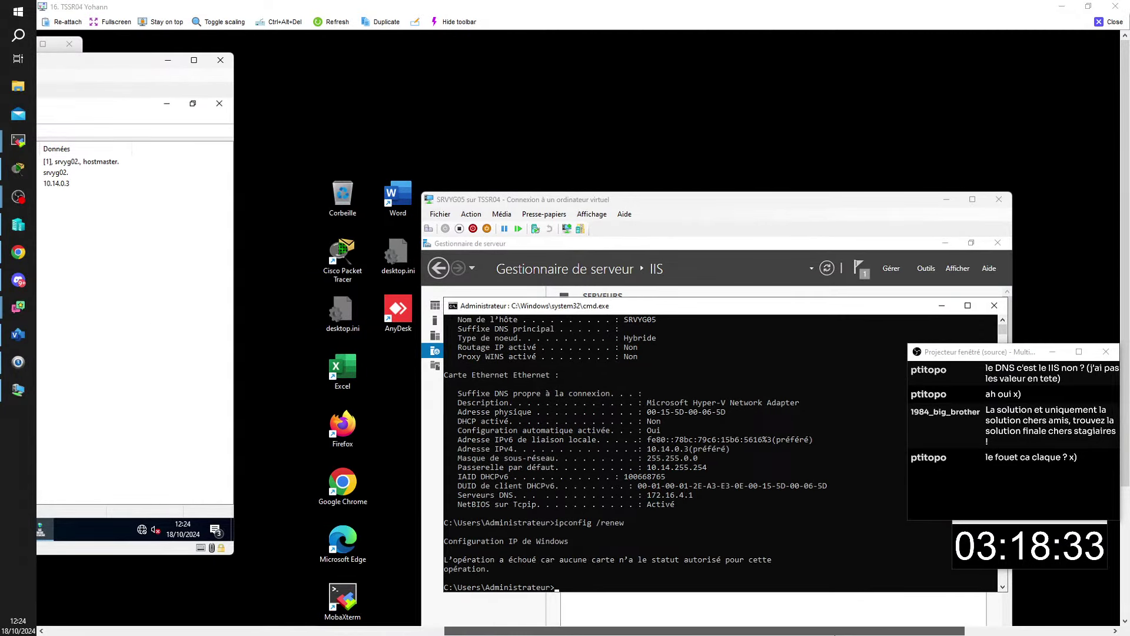
scroll(511, 366, left, 12)
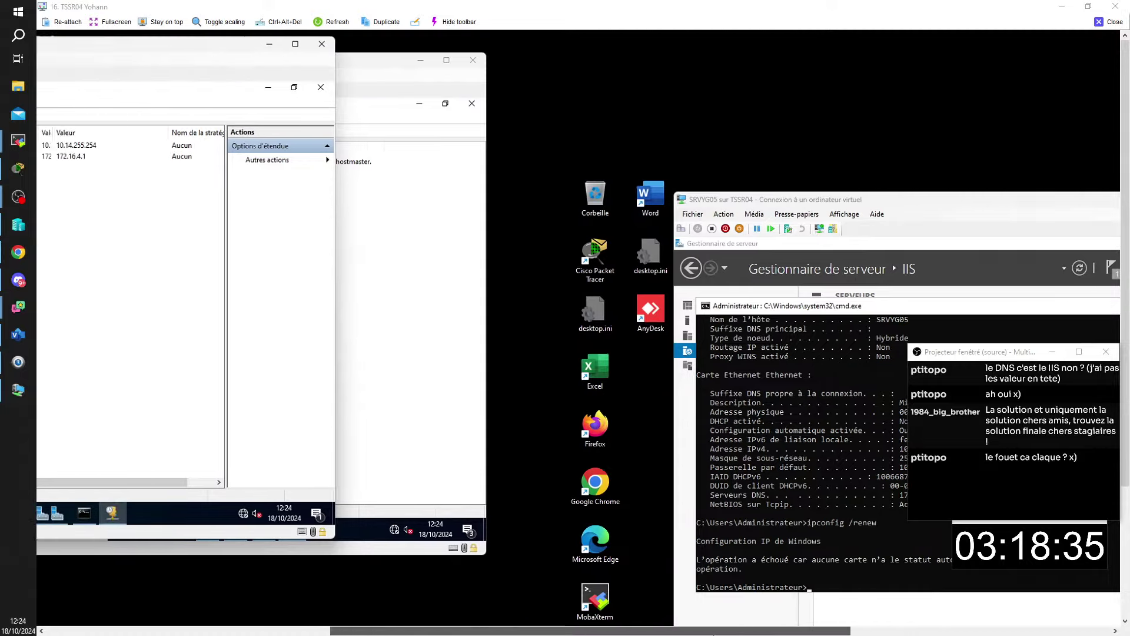
scroll(510, 366, left, 18)
click(53, 91)
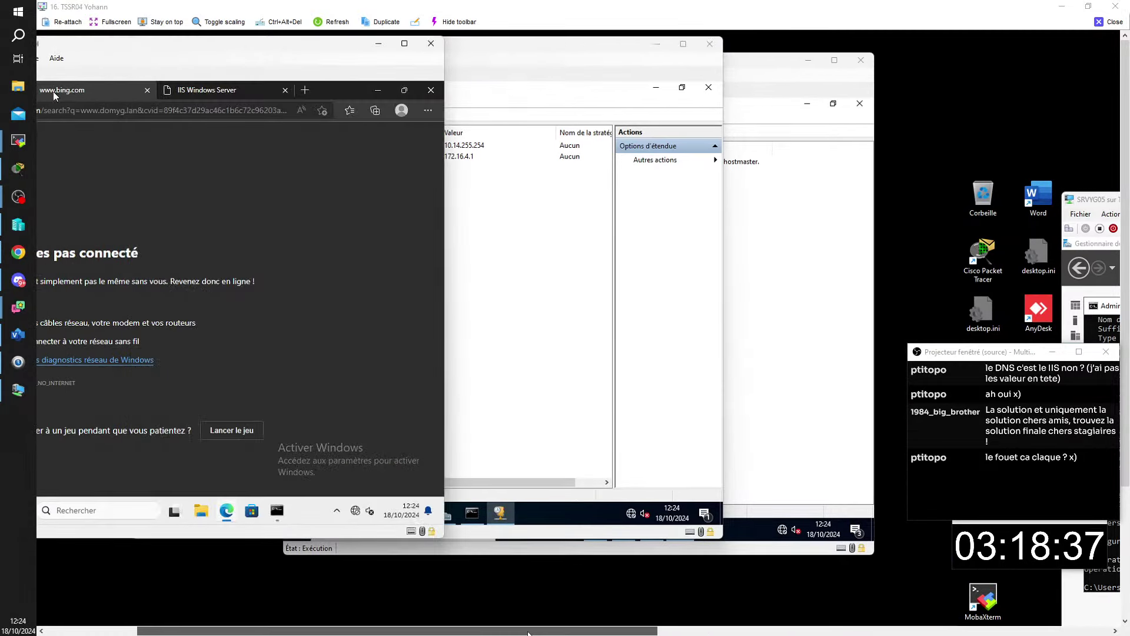
click(52, 112)
key(Return)
scroll(58, 122, left, 9)
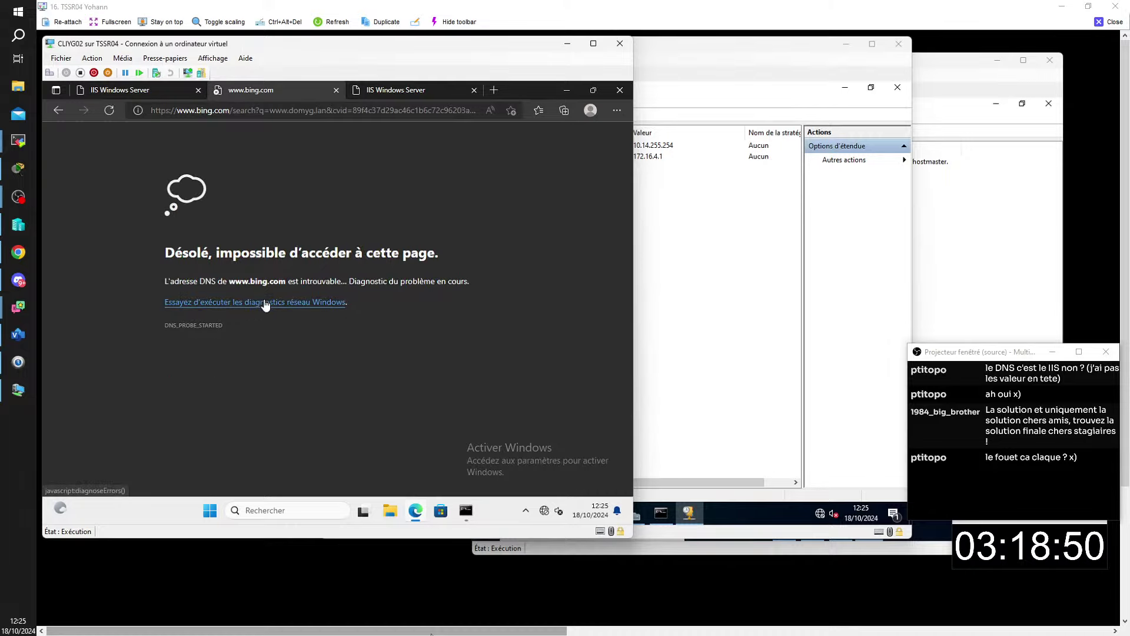
click(266, 303)
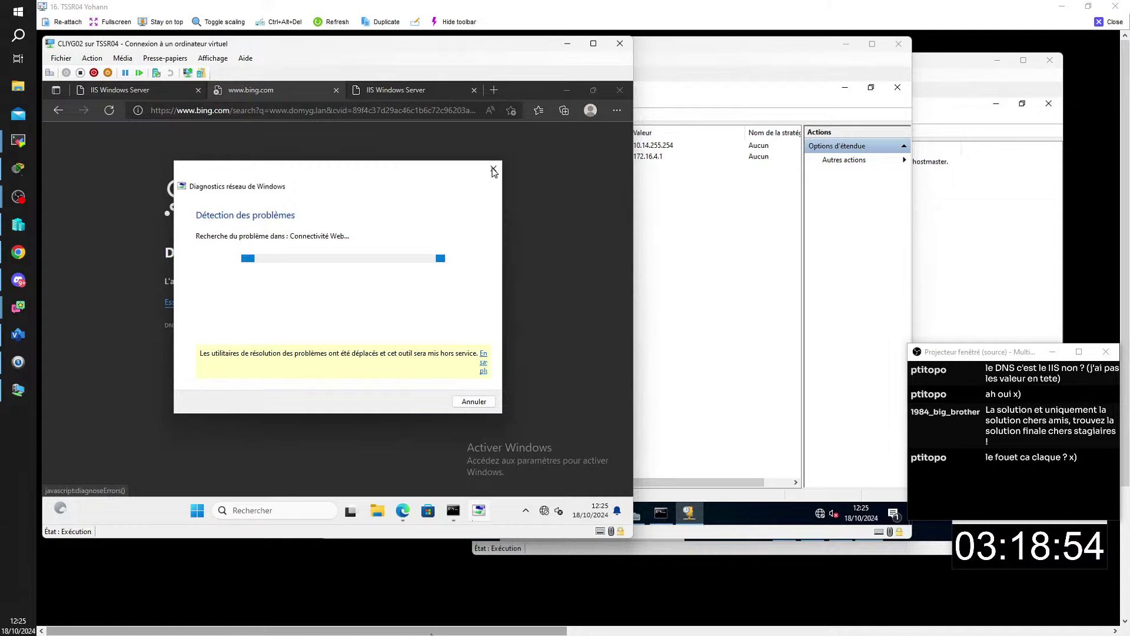
click(494, 168)
click(282, 117)
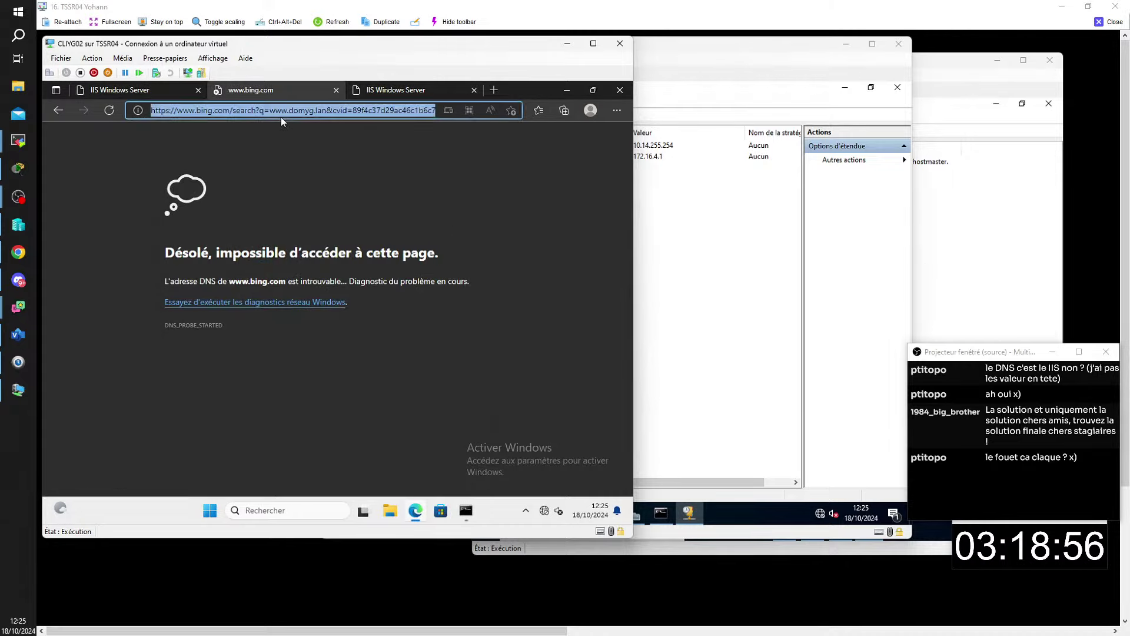
key(BackSpace)
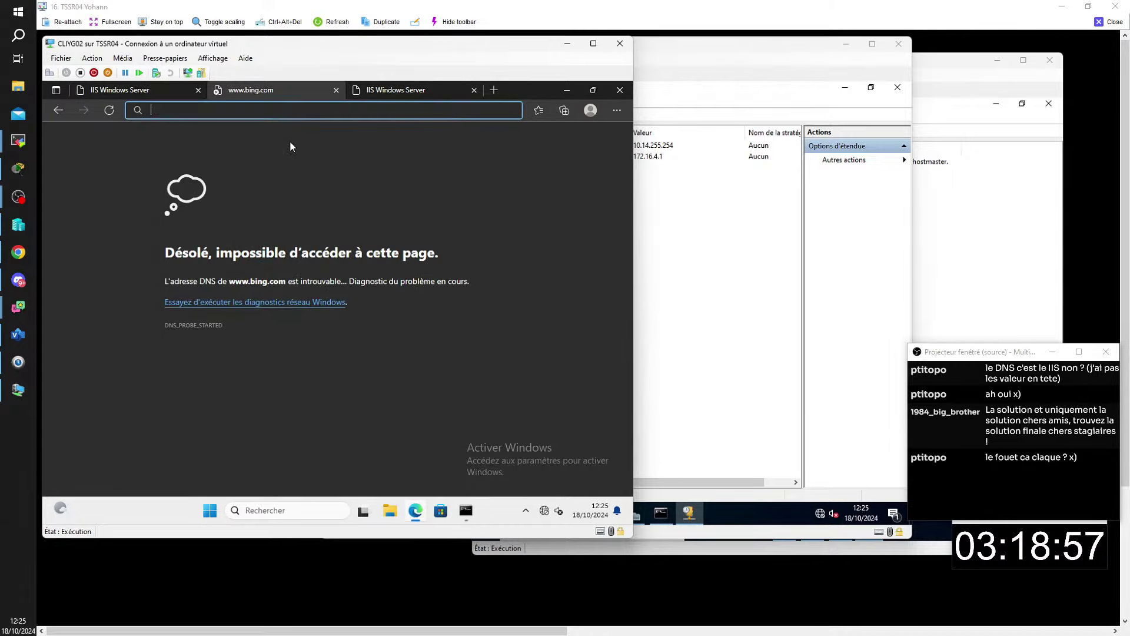
click(336, 90)
key(alt+Tab)
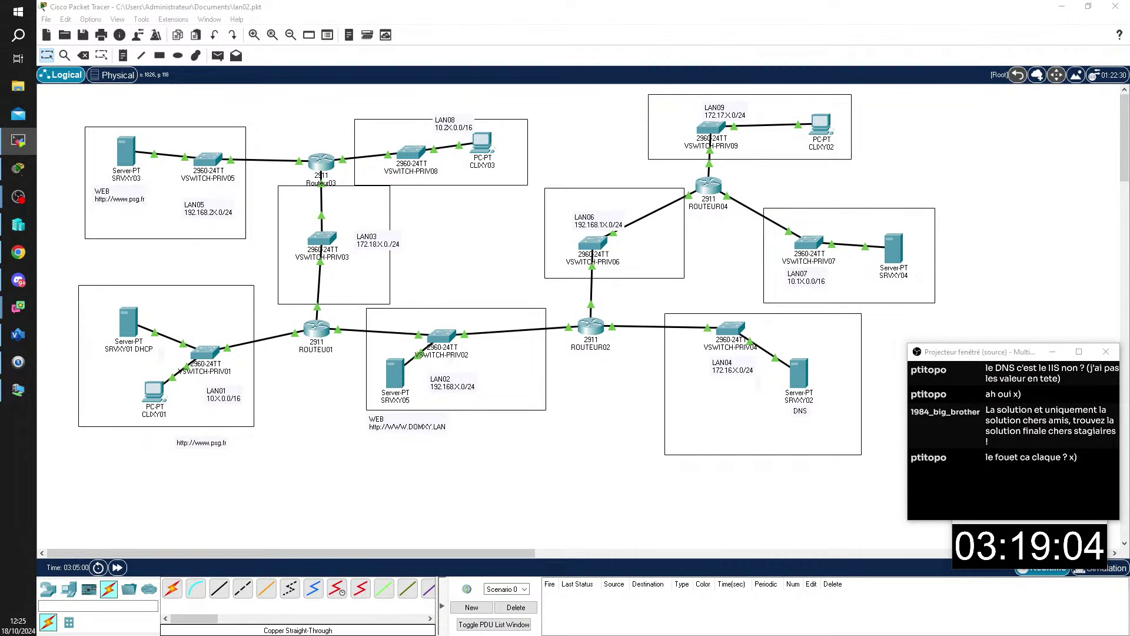
key(alt+Tab)
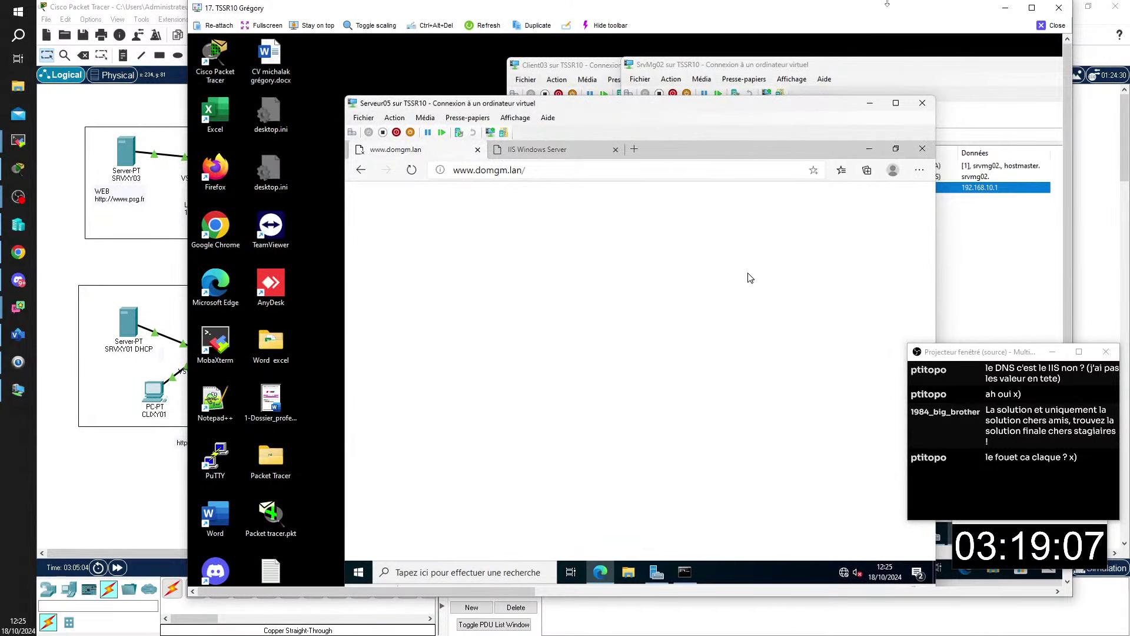
click(1032, 8)
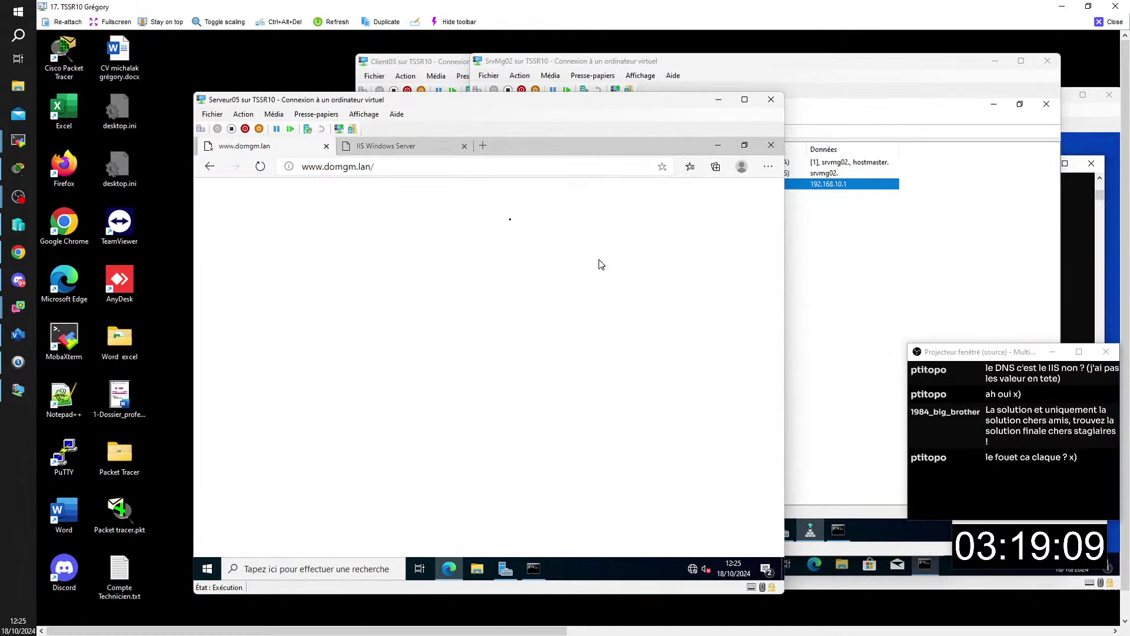
key(F5)
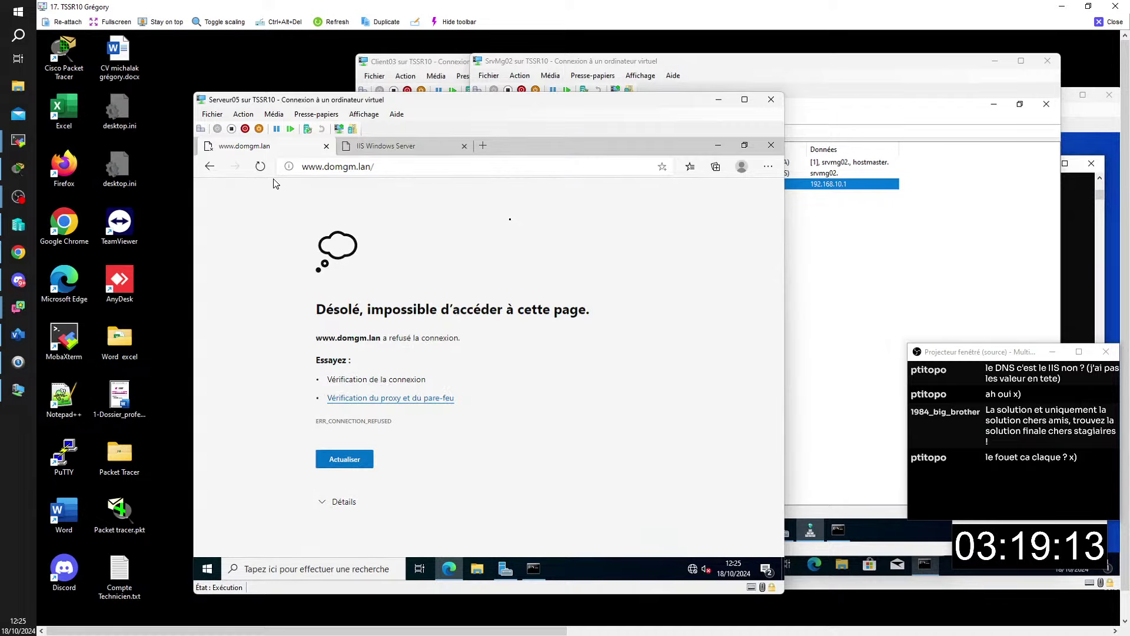
click(260, 166)
Display Serveur05's full IP configuration with ipconfig /all in the command prompt.
click(533, 568)
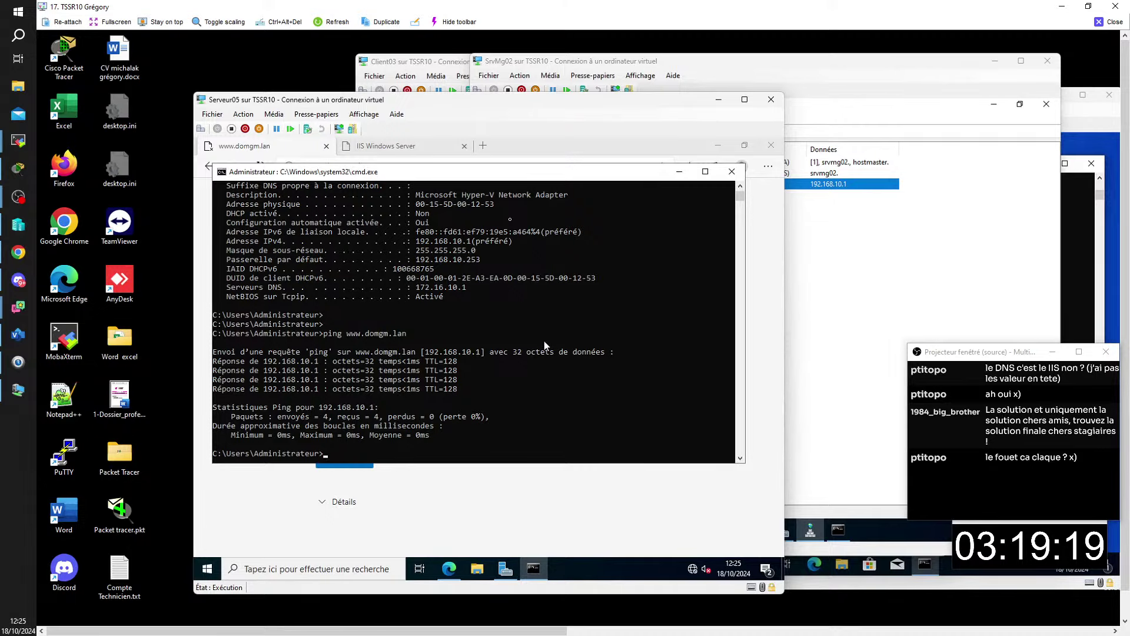
text(ipconfig /)
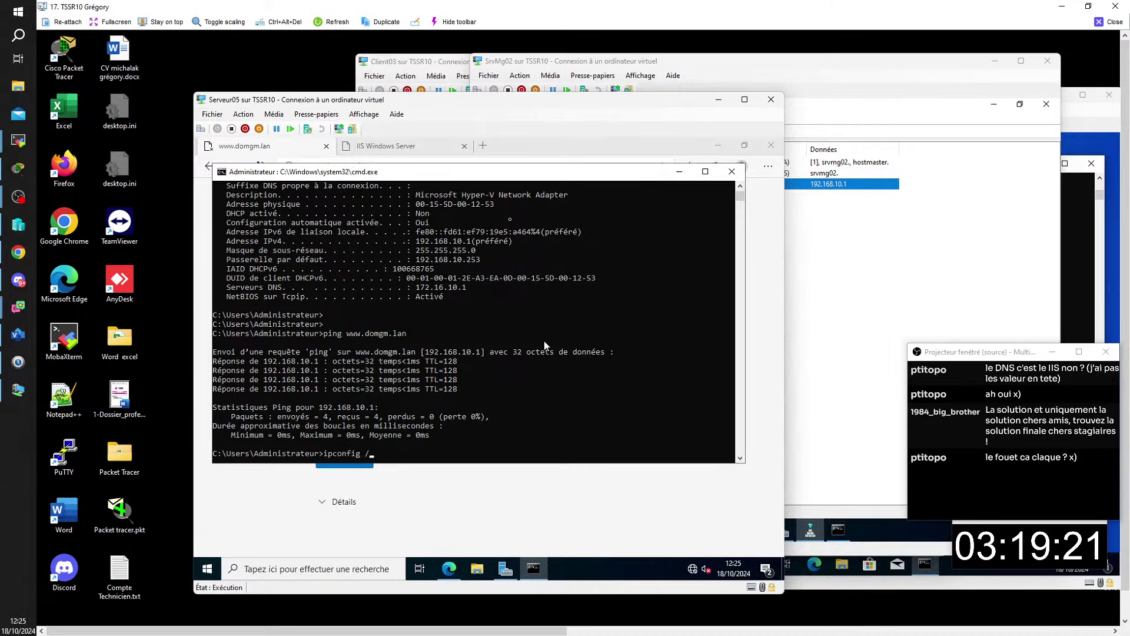
text(all)
key(Return)
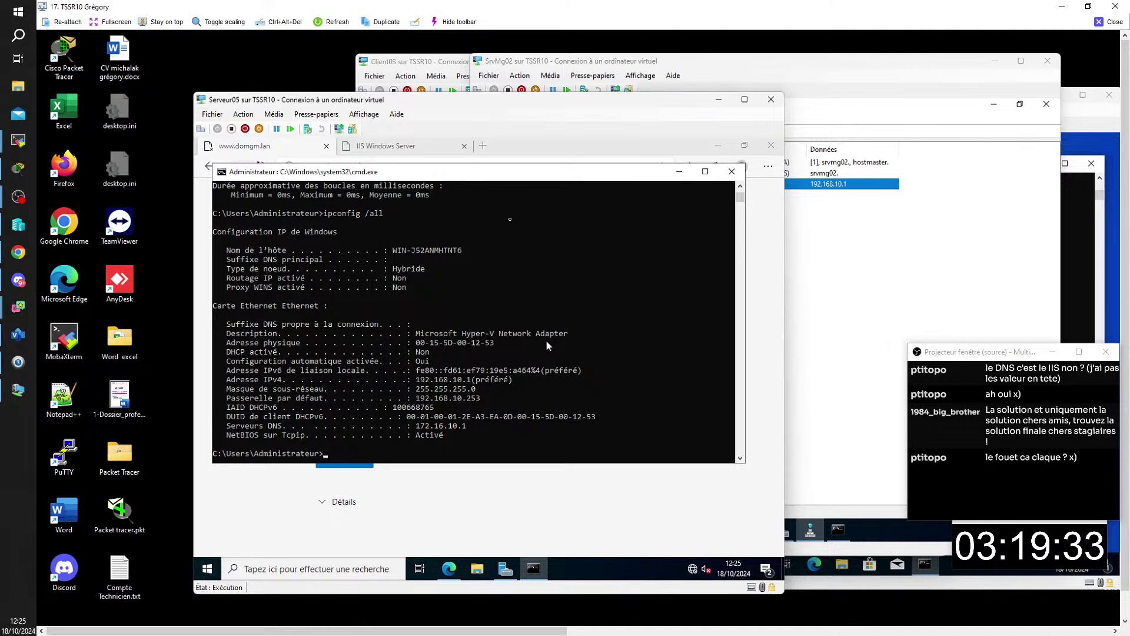
Ping the DNS server 172.16.10.1 from Serveur05's command prompt.
key(Up)
key(Up)
key(Down)
key(BackSpace)
key(BackSpace)
key(BackSpace)
key(BackSpace)
key(BackSpace)
key(BackSpace)
key(BackSpace)
key(BackSpace)
key(BackSpace)
key(BackSpace)
key(BackSpace)
key(BackSpace)
key(BackSpace)
key(BackSpace)
key(BackSpace)
key(BackSpace)
key(BackSpace)
key(BackSpace)
text(ping 1)
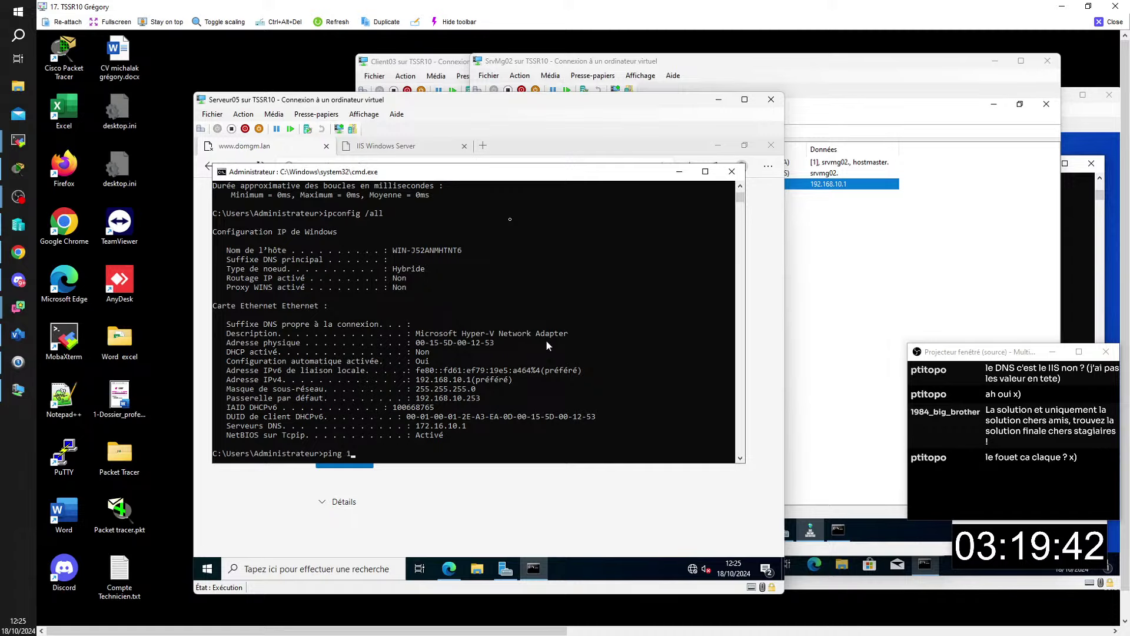
text(72.16)
text(.10.1)
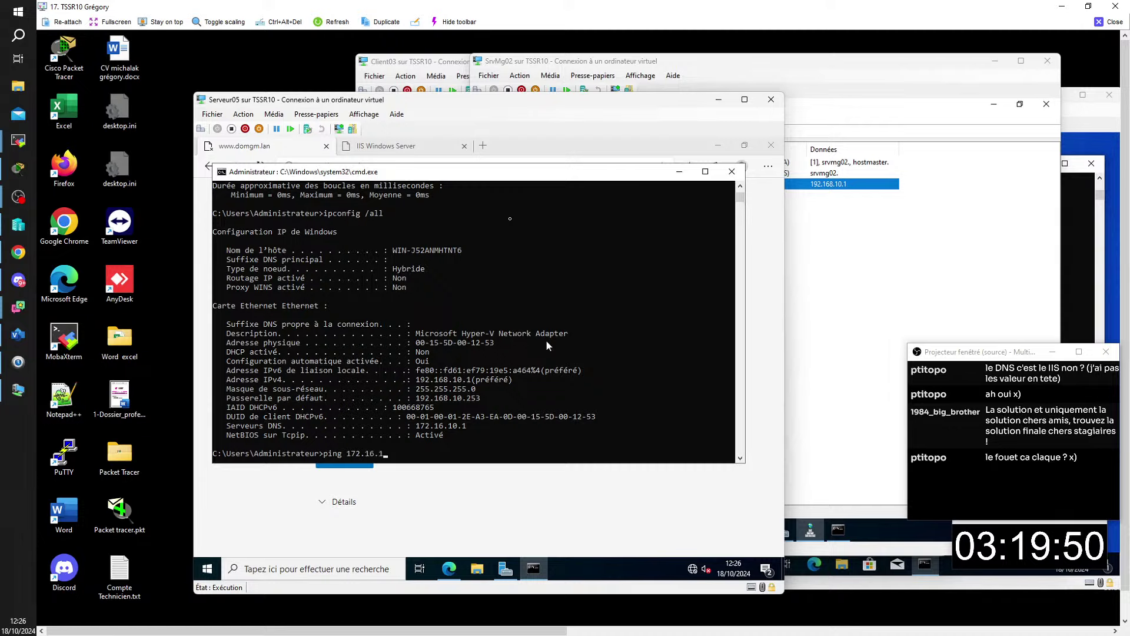
key(Return)
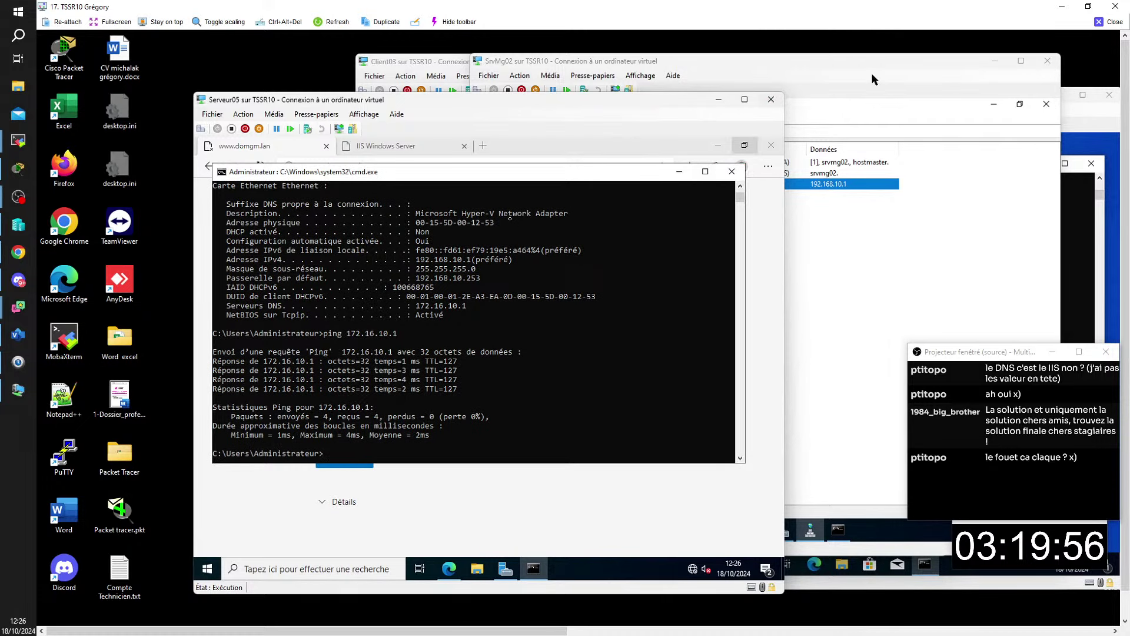
click(882, 294)
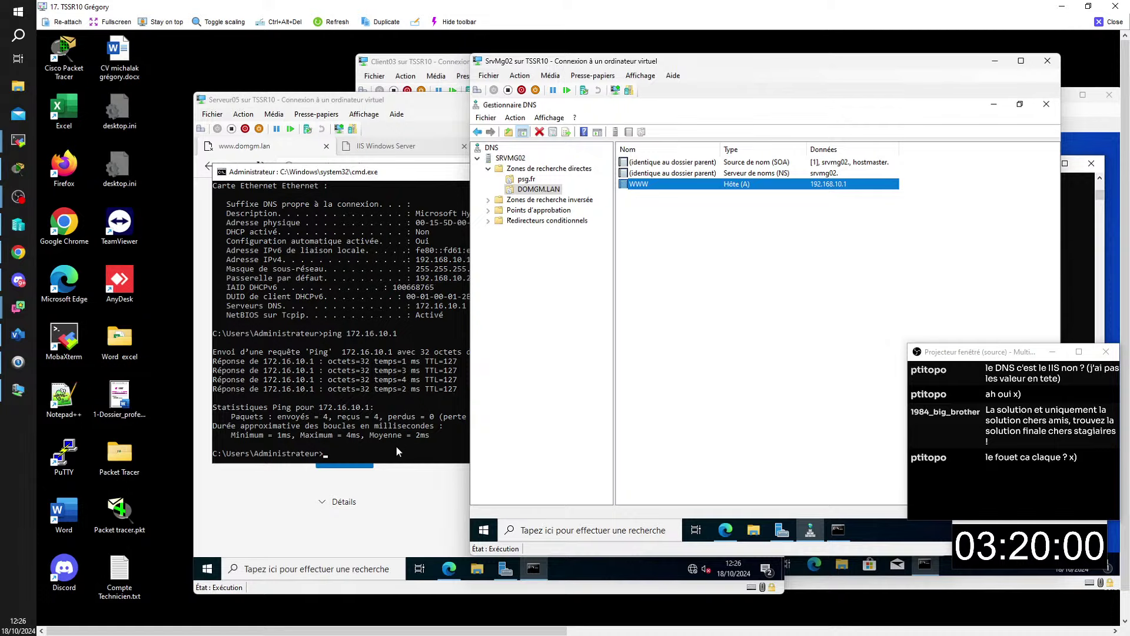
click(372, 455)
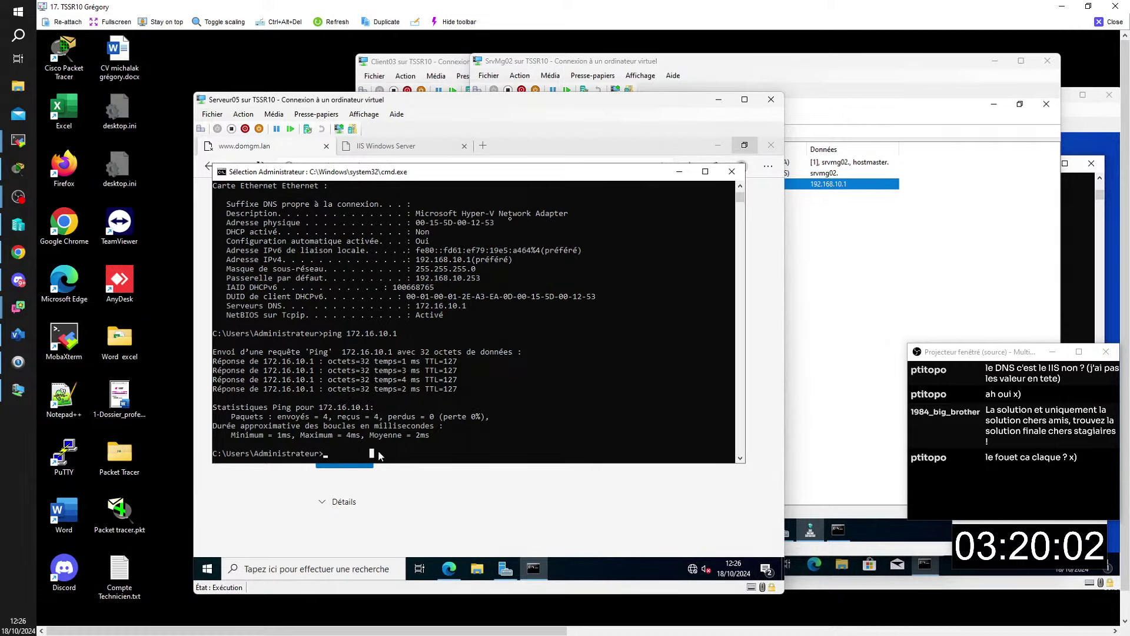
text(www)
key(BackSpace)
key(BackSpace)
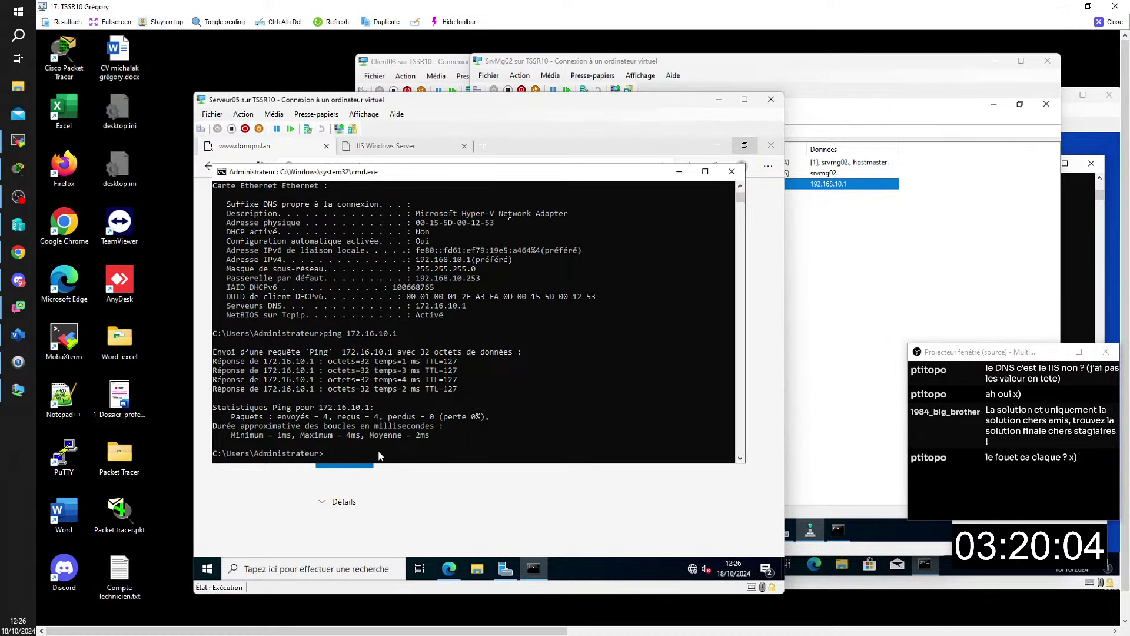
text(ping www.do)
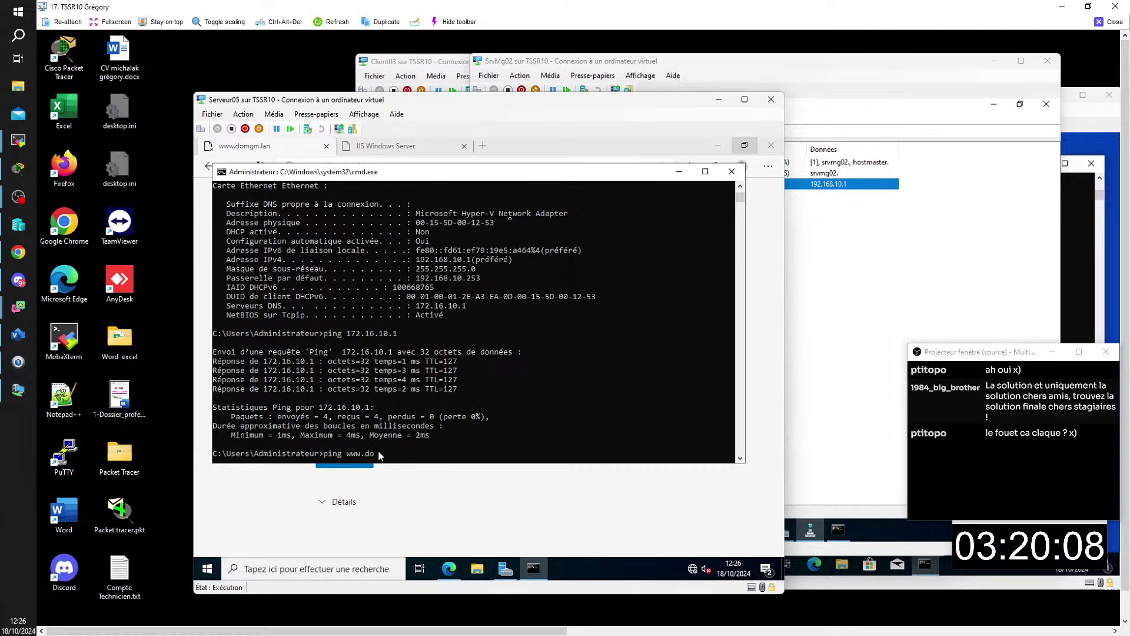
text(mgm.lan)
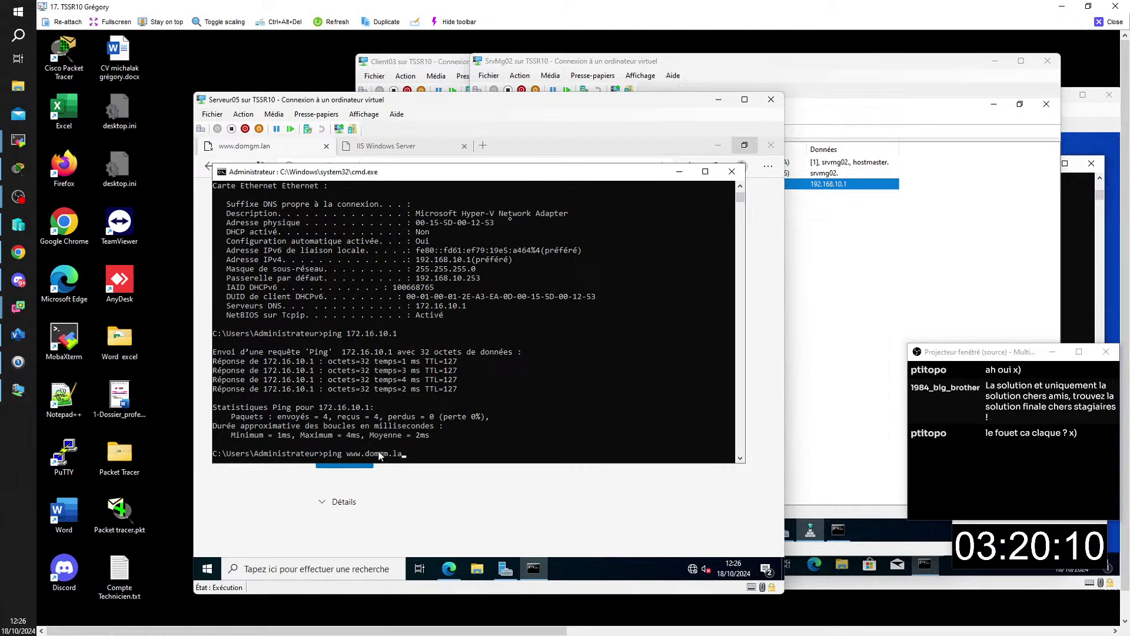
key(Return)
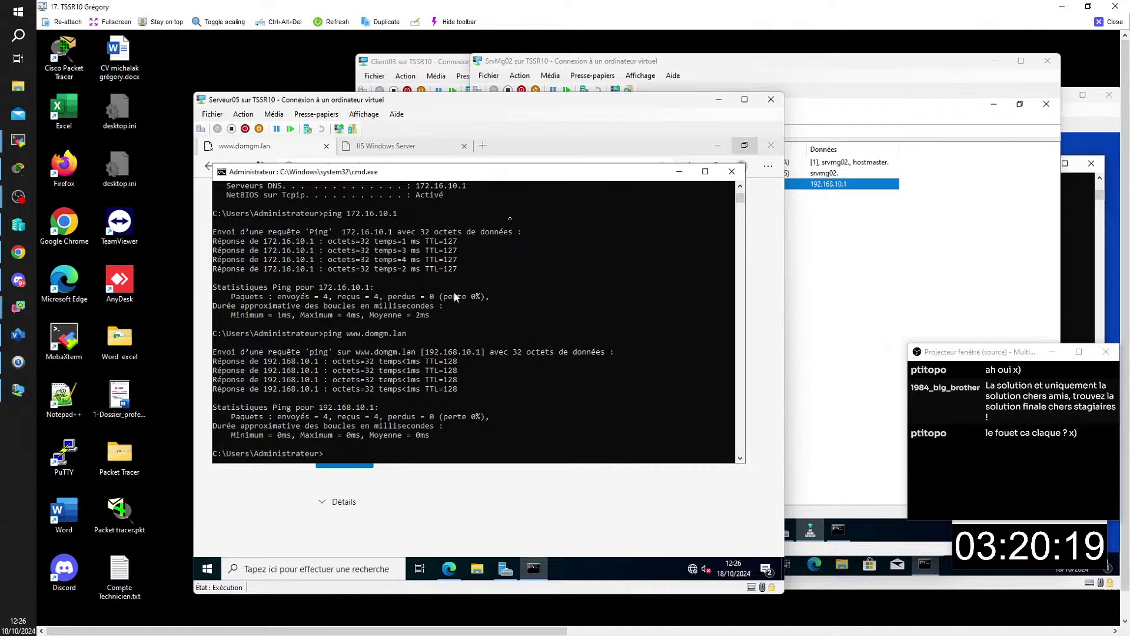
click(449, 568)
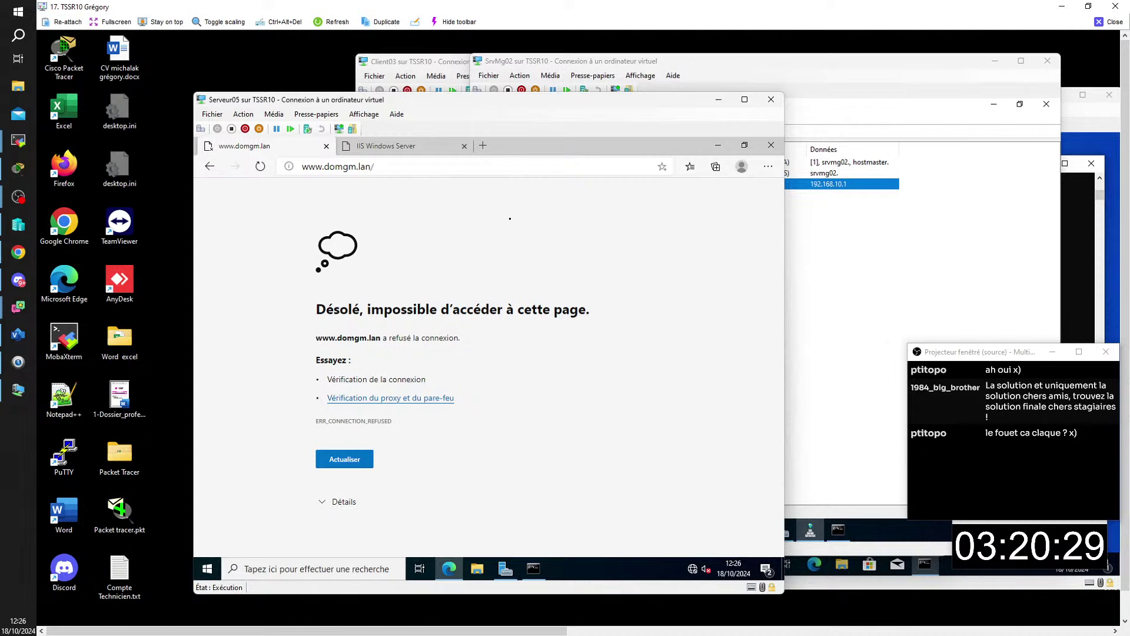
Close Edge on Serveur05, start Internet Explorer with the recommended security and compatibility settings, and close it again.
click(770, 145)
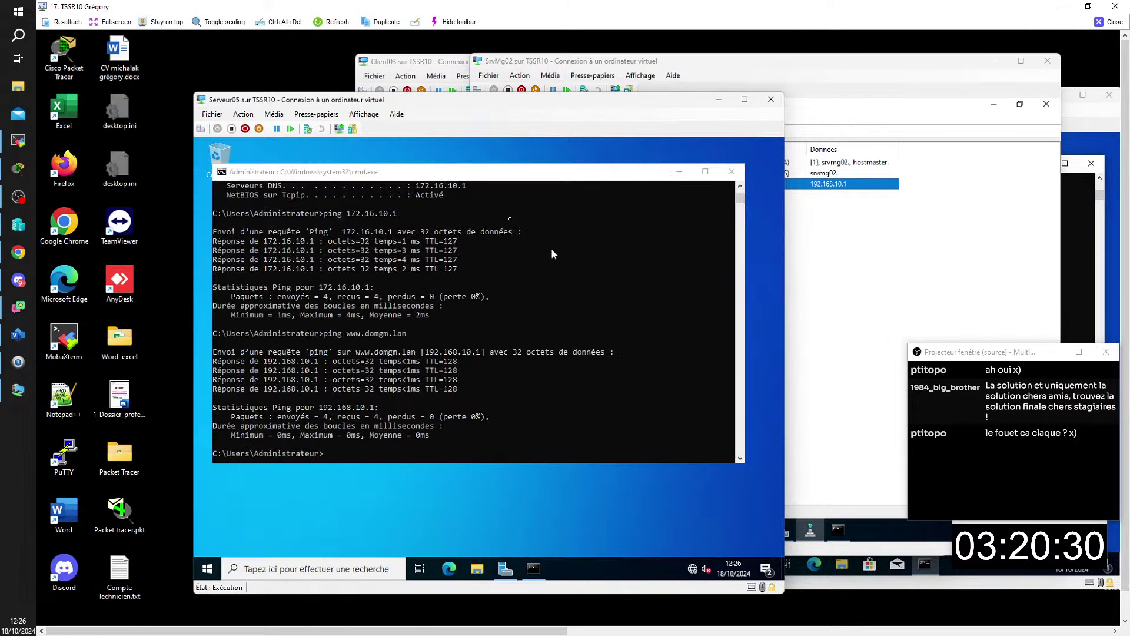
click(349, 574)
text(inter)
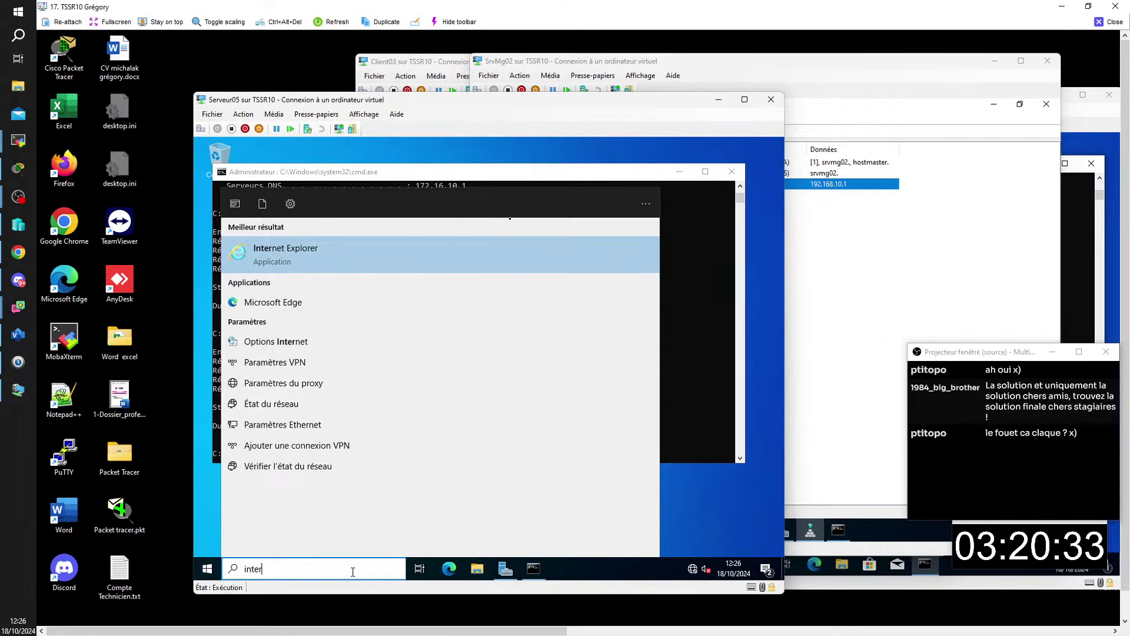
key(Return)
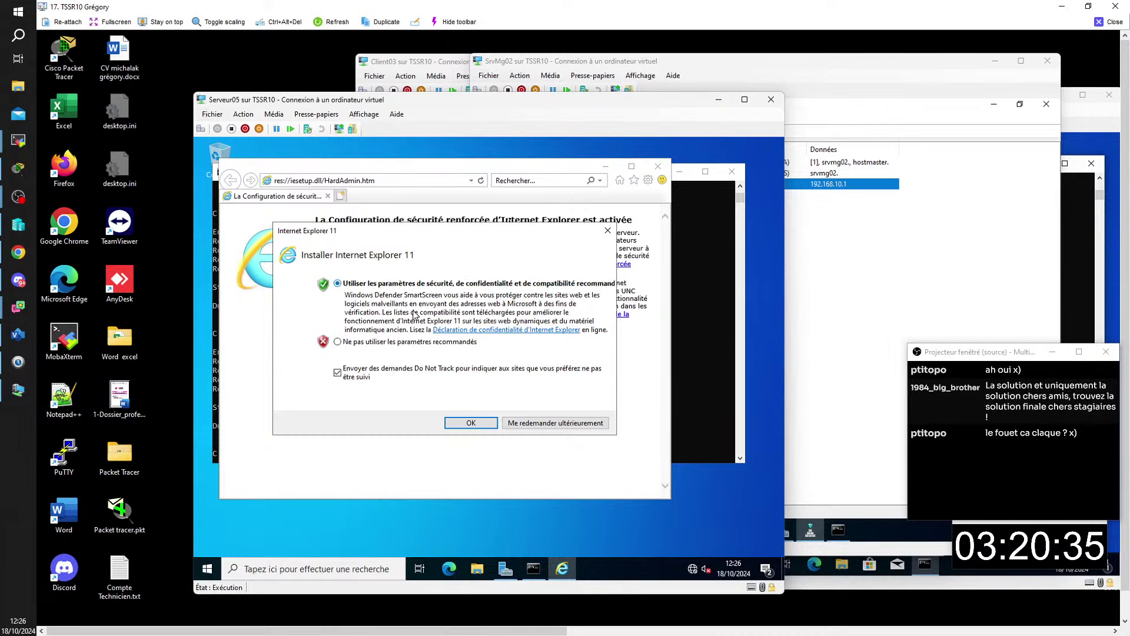
click(471, 422)
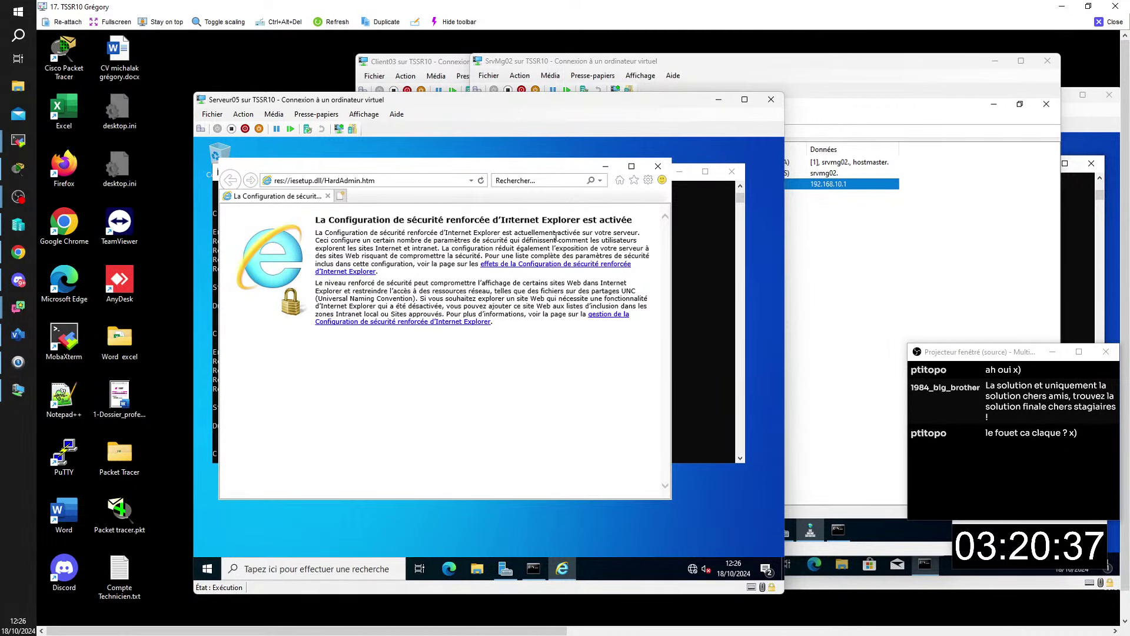
click(631, 169)
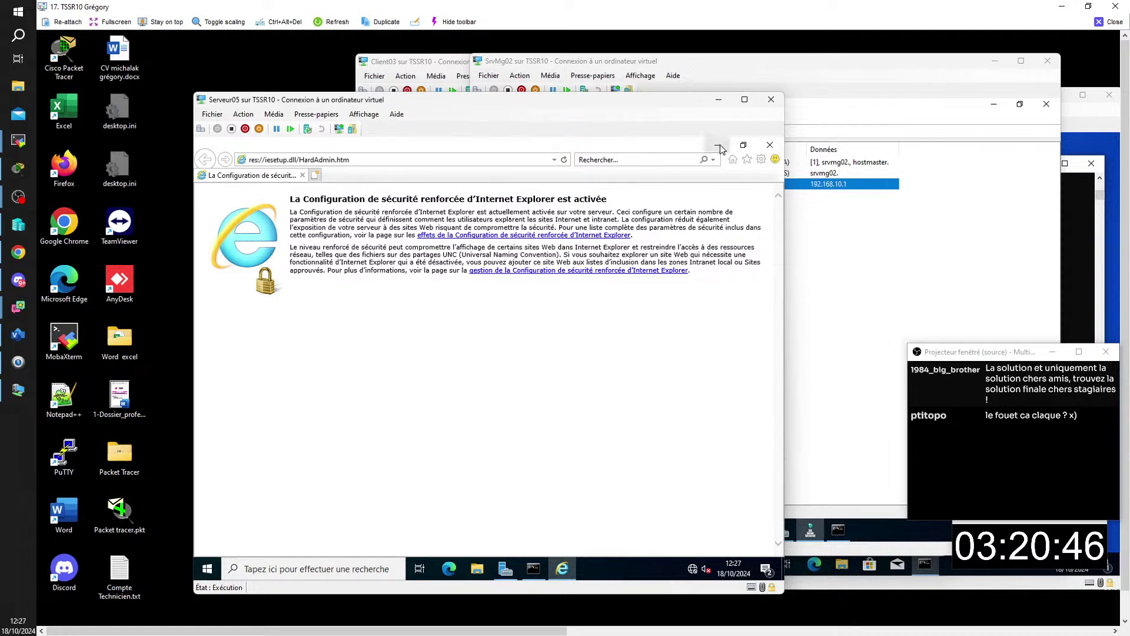
click(770, 145)
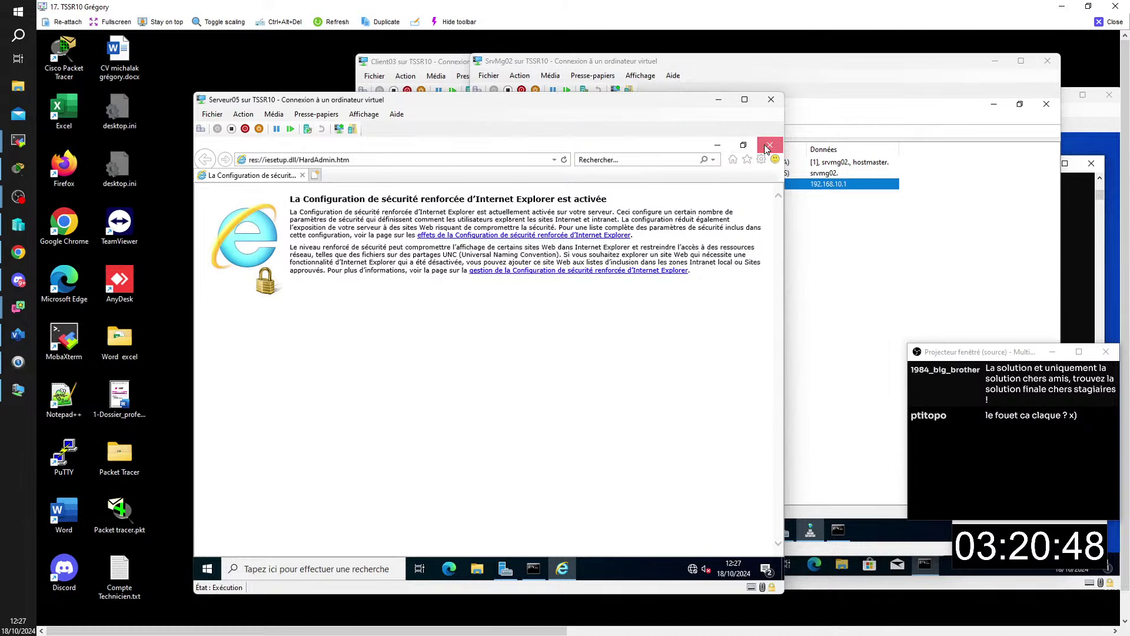
Disable Internet Explorer's Enhanced Security Configuration for administrators in Serveur05's local server properties, and minimize Server Manager.
click(506, 569)
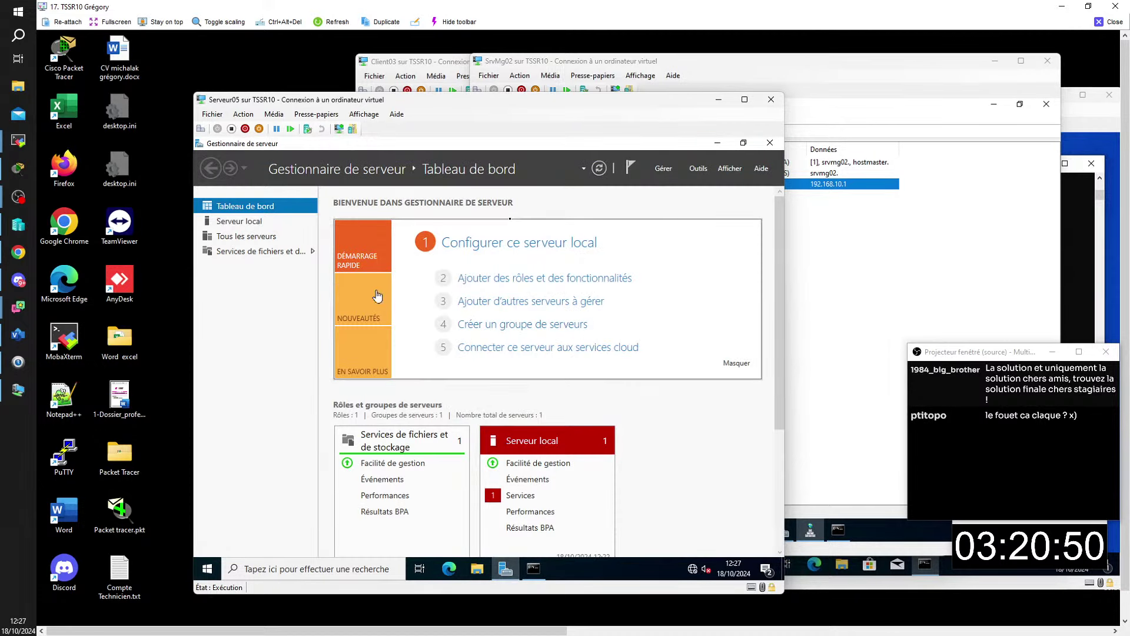
click(247, 222)
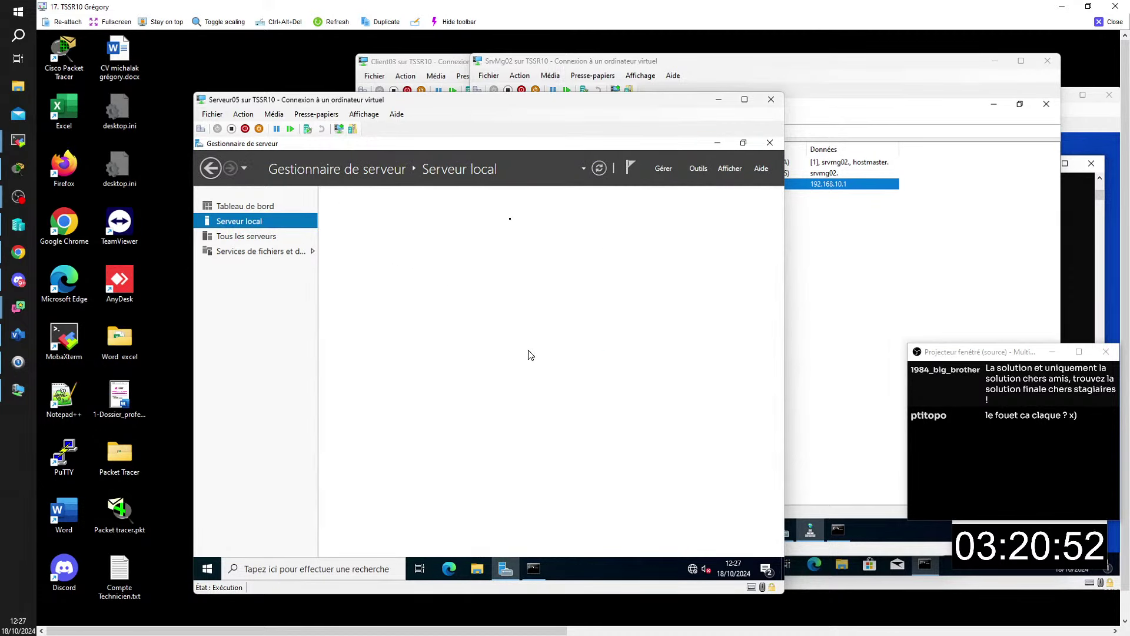
scroll(588, 330, right, 5)
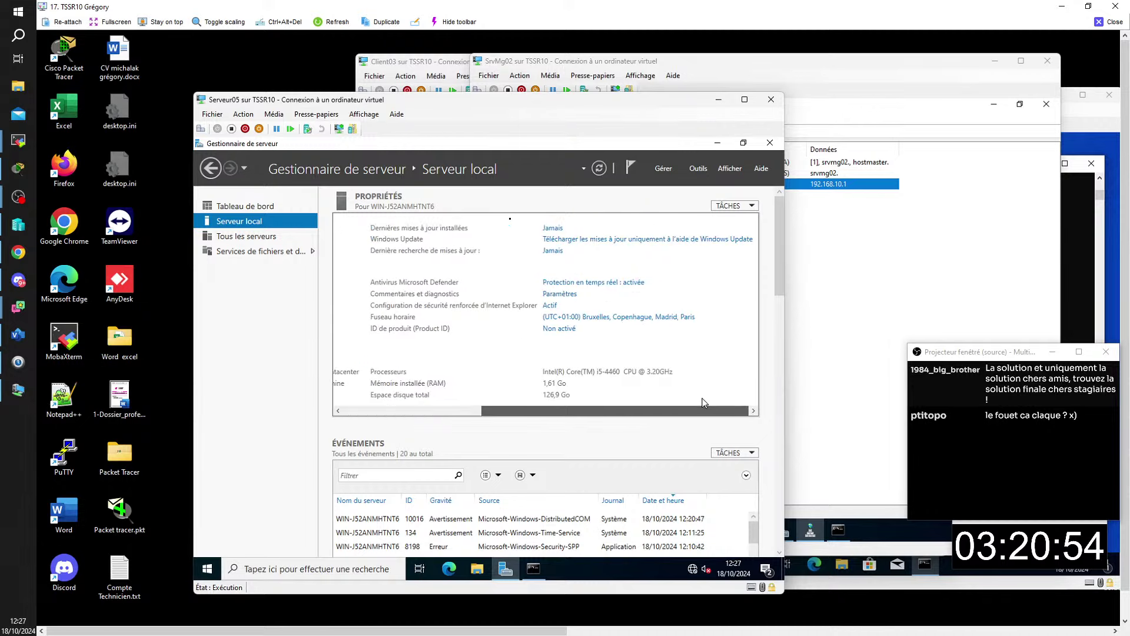
click(550, 306)
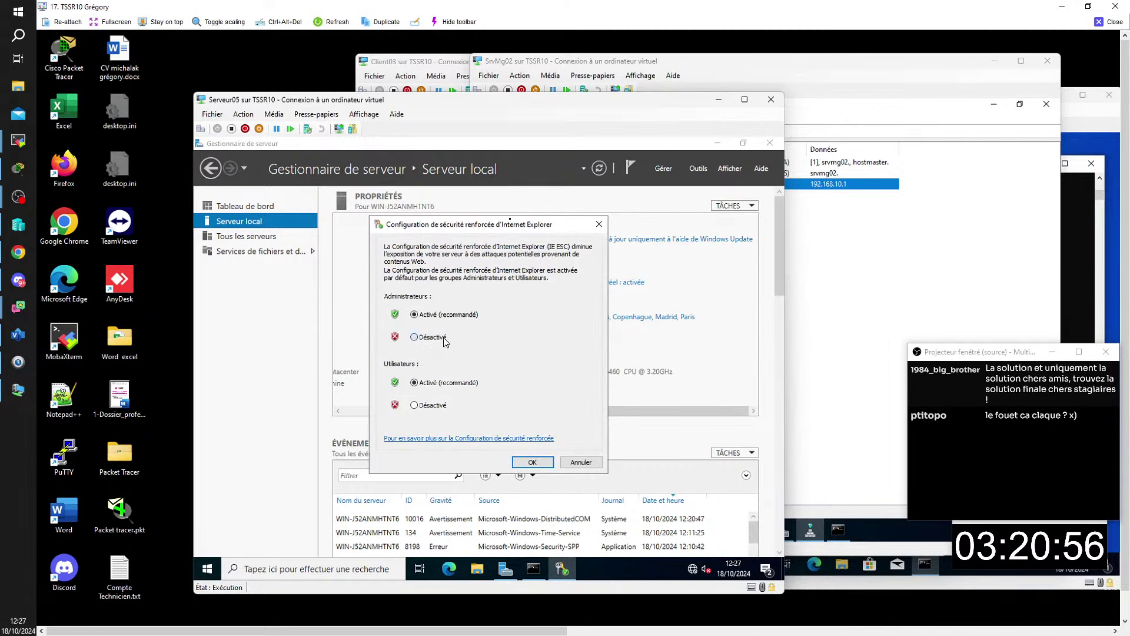
click(532, 462)
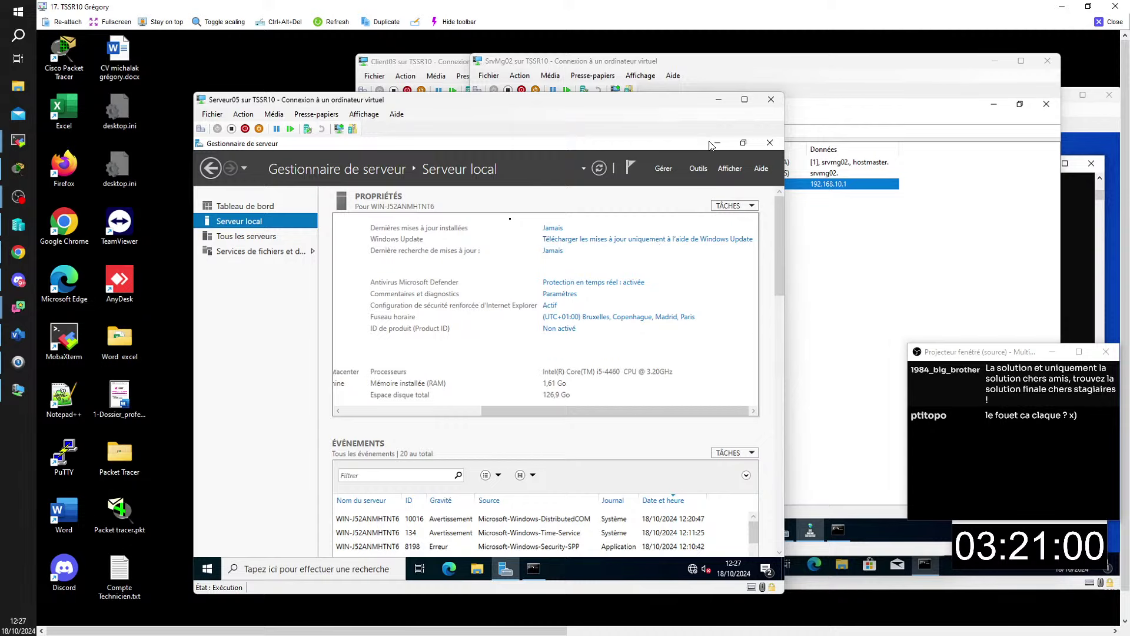
click(699, 170)
click(718, 143)
click(365, 569)
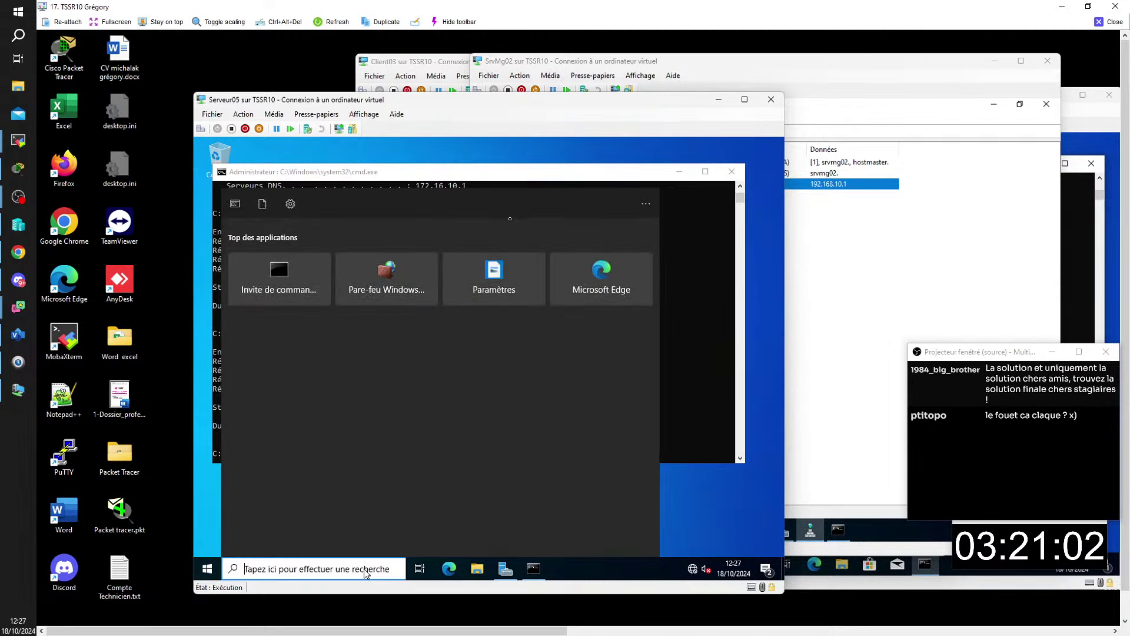
text(inter)
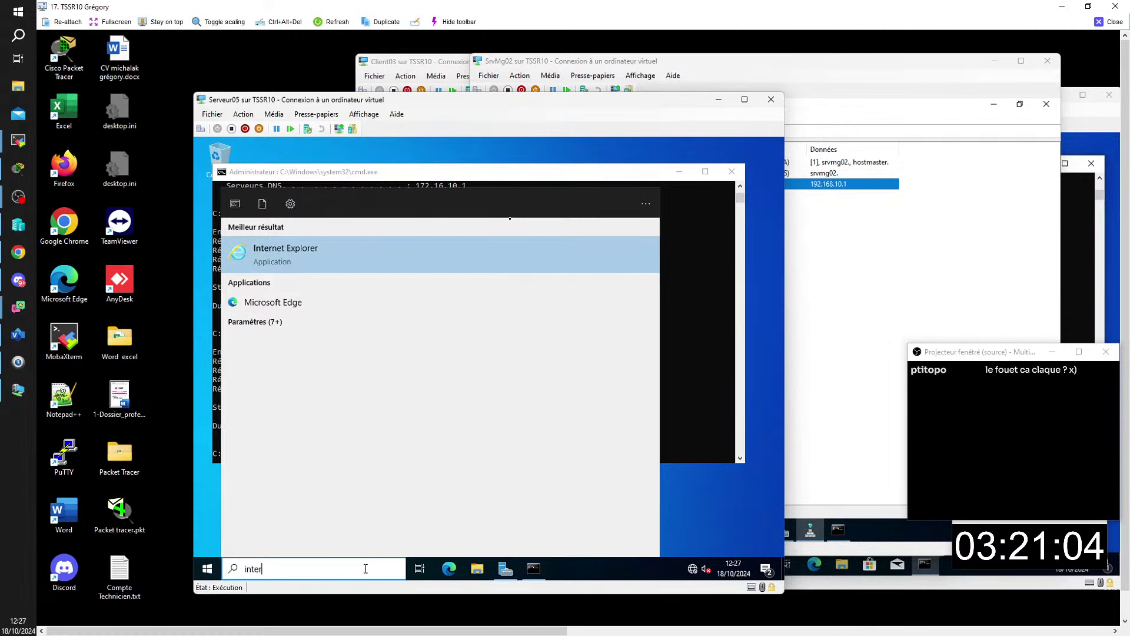
key(Return)
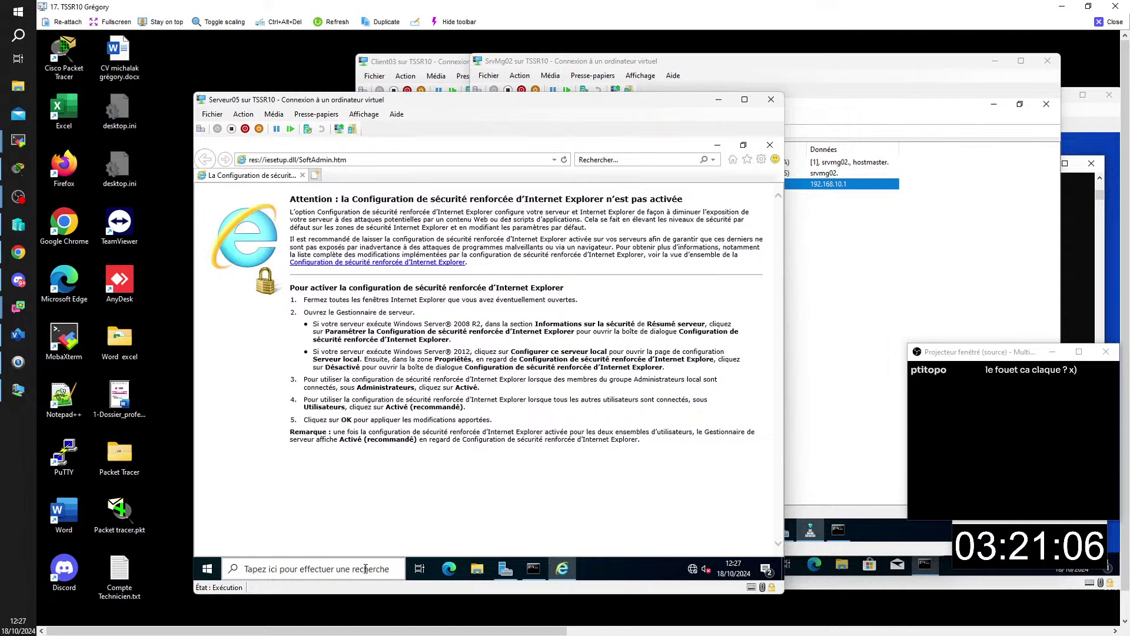
click(364, 160)
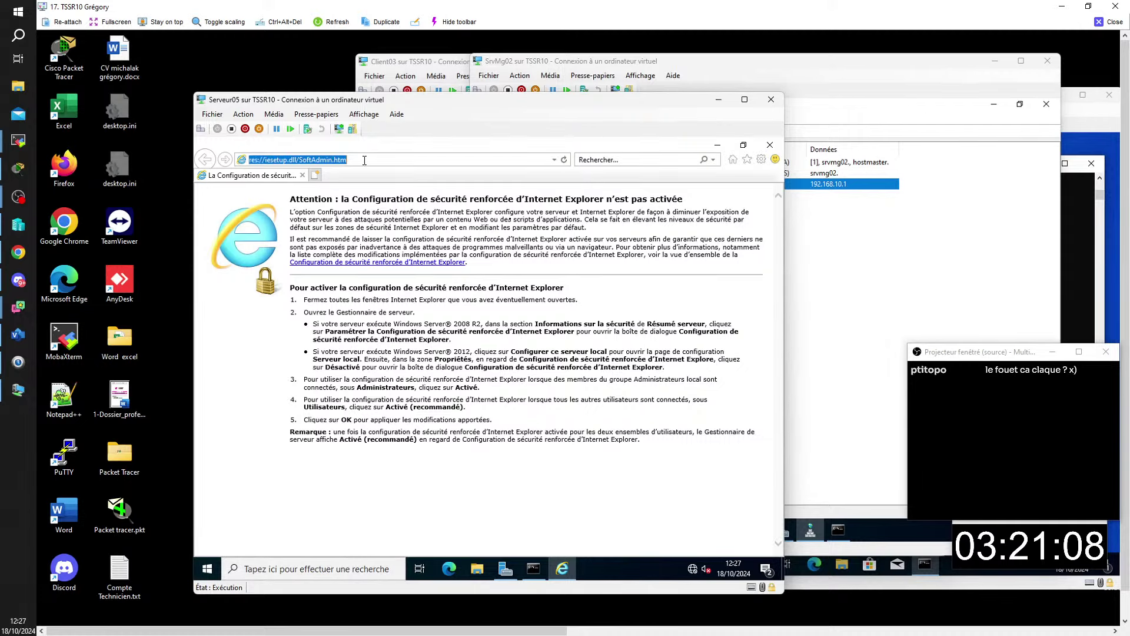
text(www.)
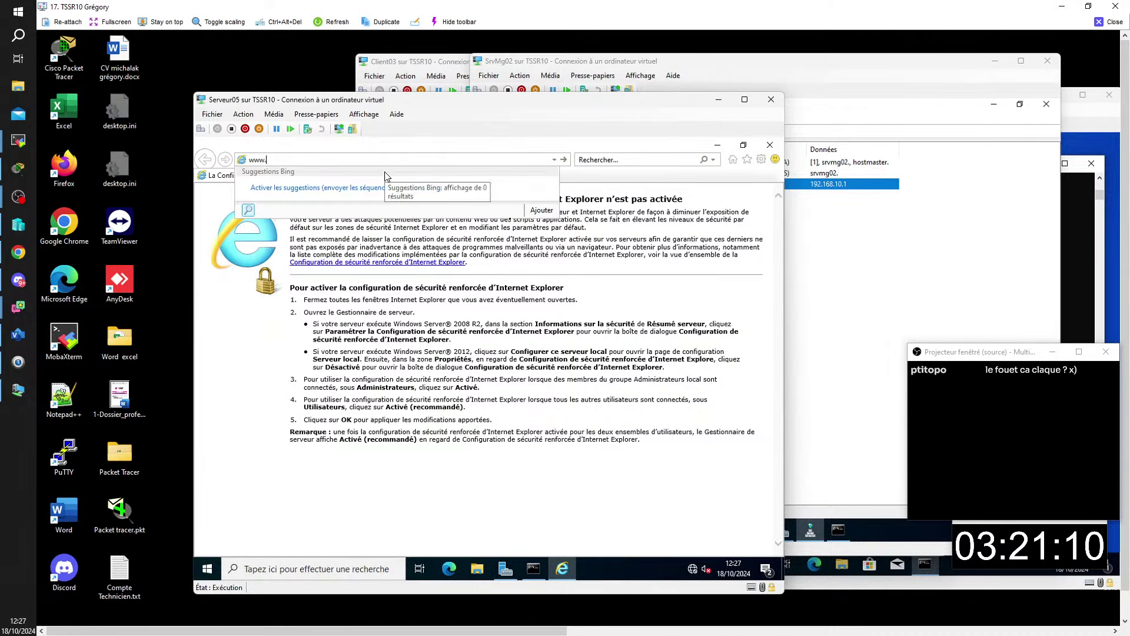
text(dom)
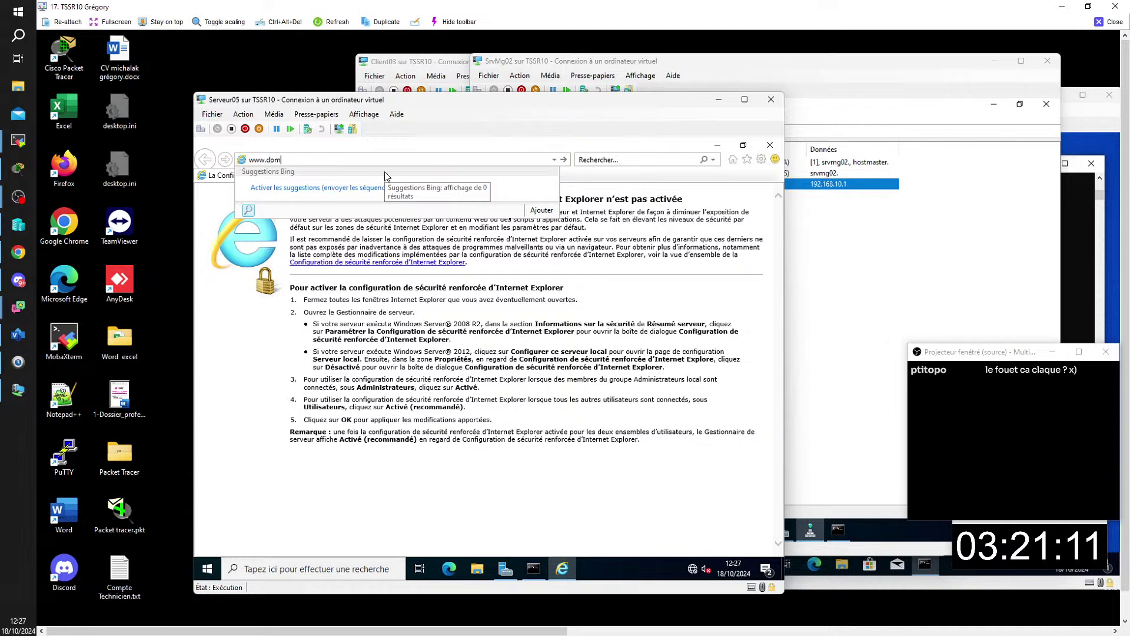
text(gm.)
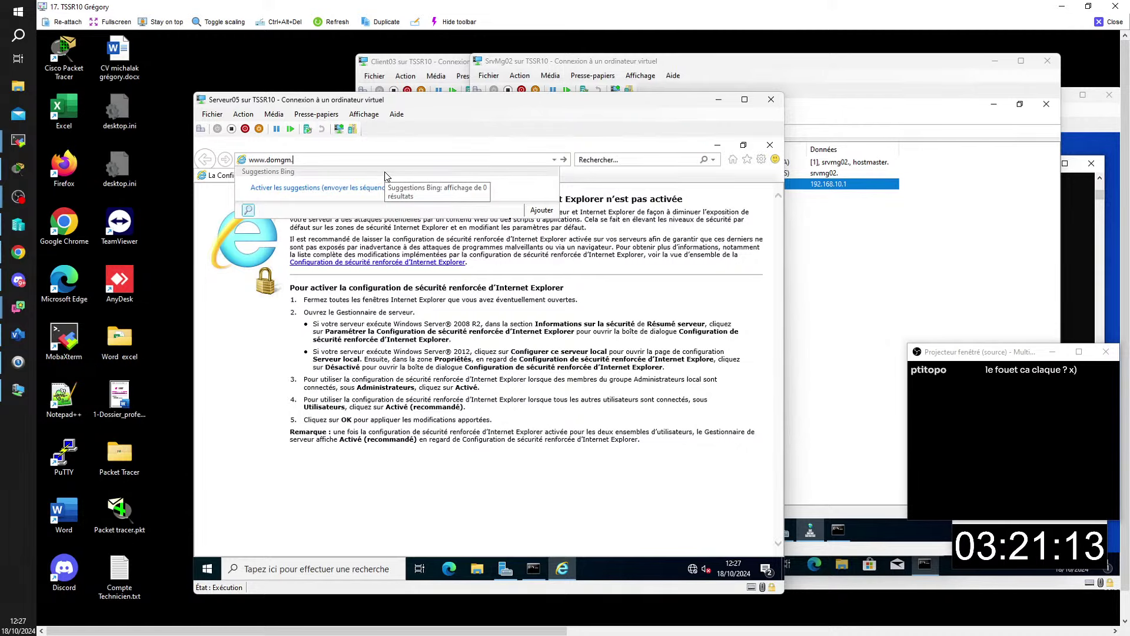
text(lan/)
key(Return)
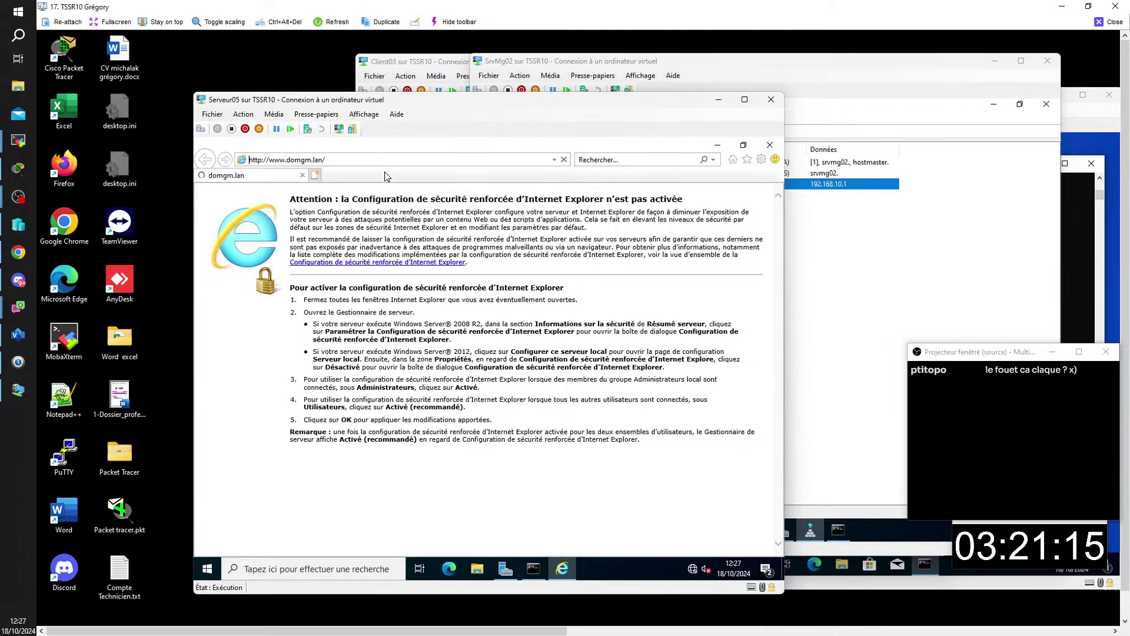